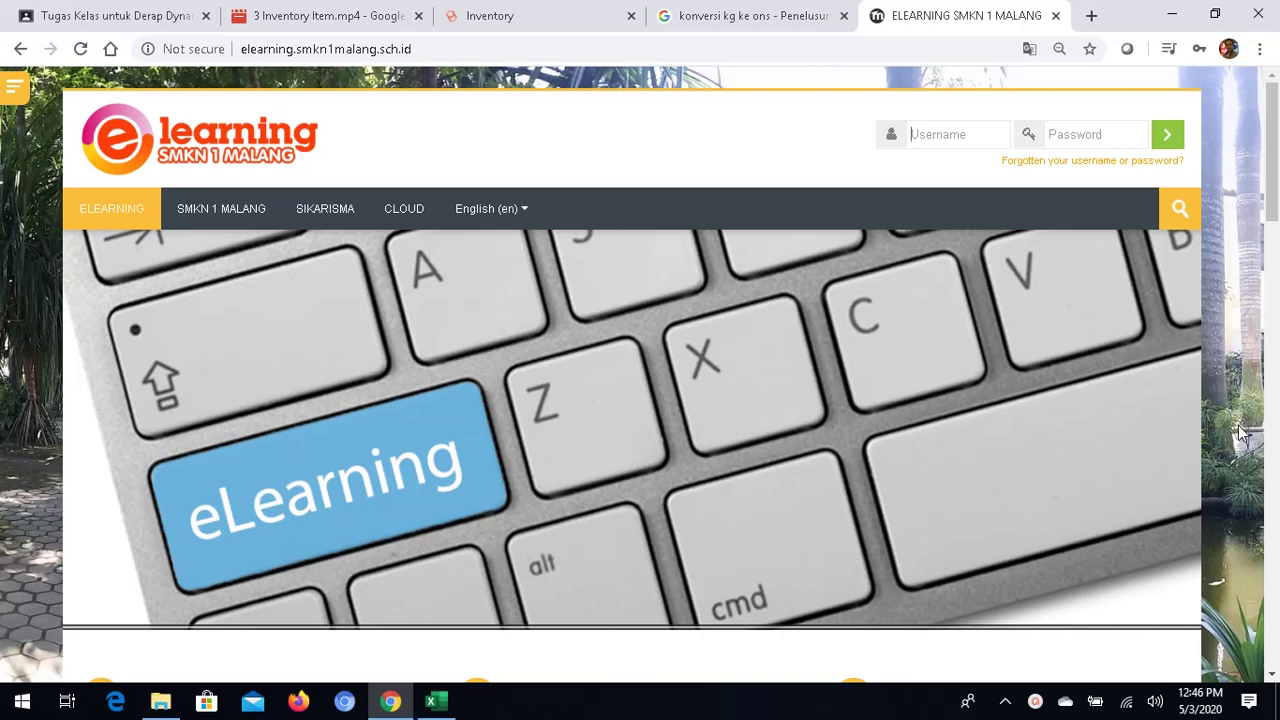
Sign in to the SMKN 1 Malang elearning site with the saved username and password
{"action": "type", "text": "Asro"}
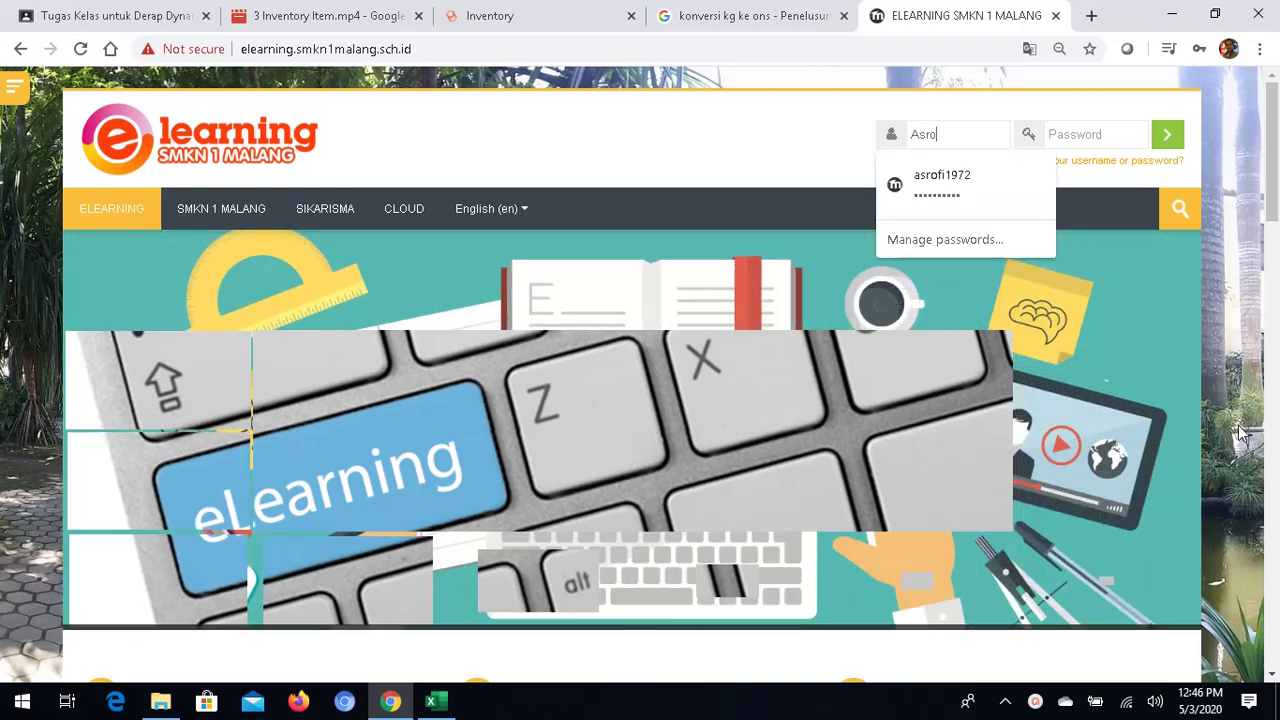
{"action": "left_click", "coordinate": [945, 182]}
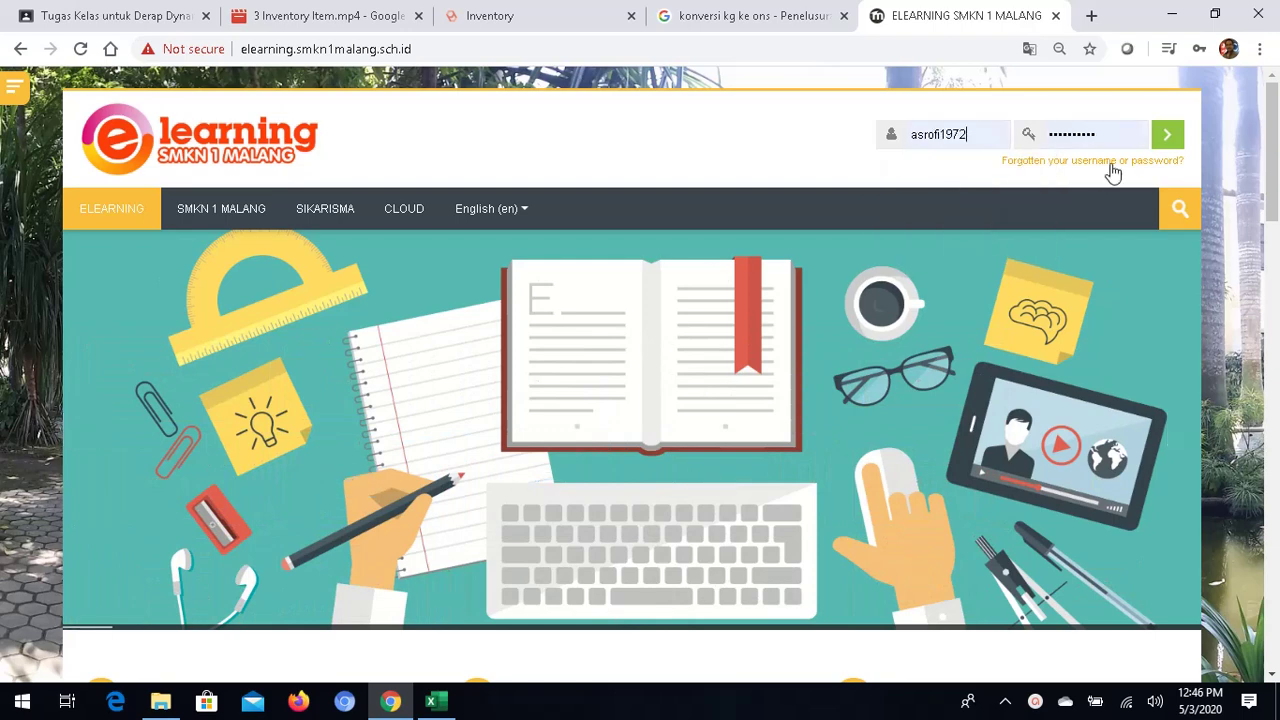
{"action": "left_click_drag", "start_coordinate": [1126, 138], "coordinate": [1006, 124]}
{"action": "key", "text": "BackSpace"}
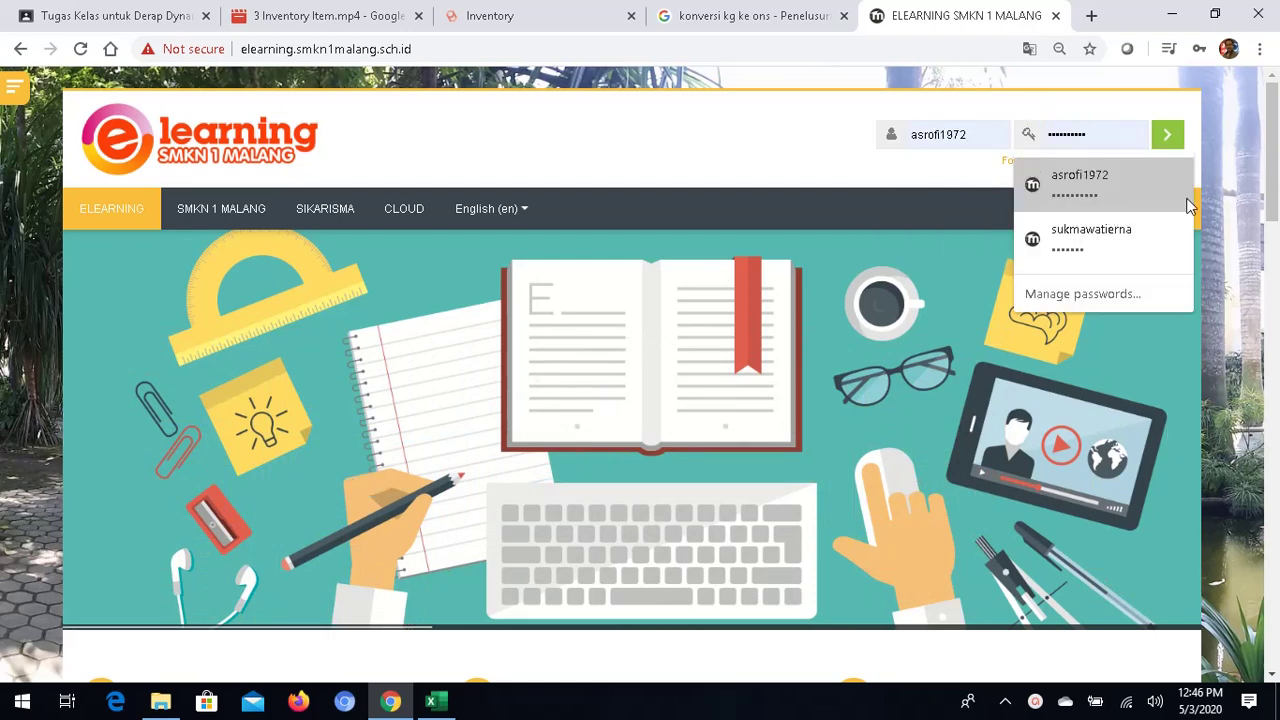
{"action": "double_click", "coordinate": [1120, 134]}
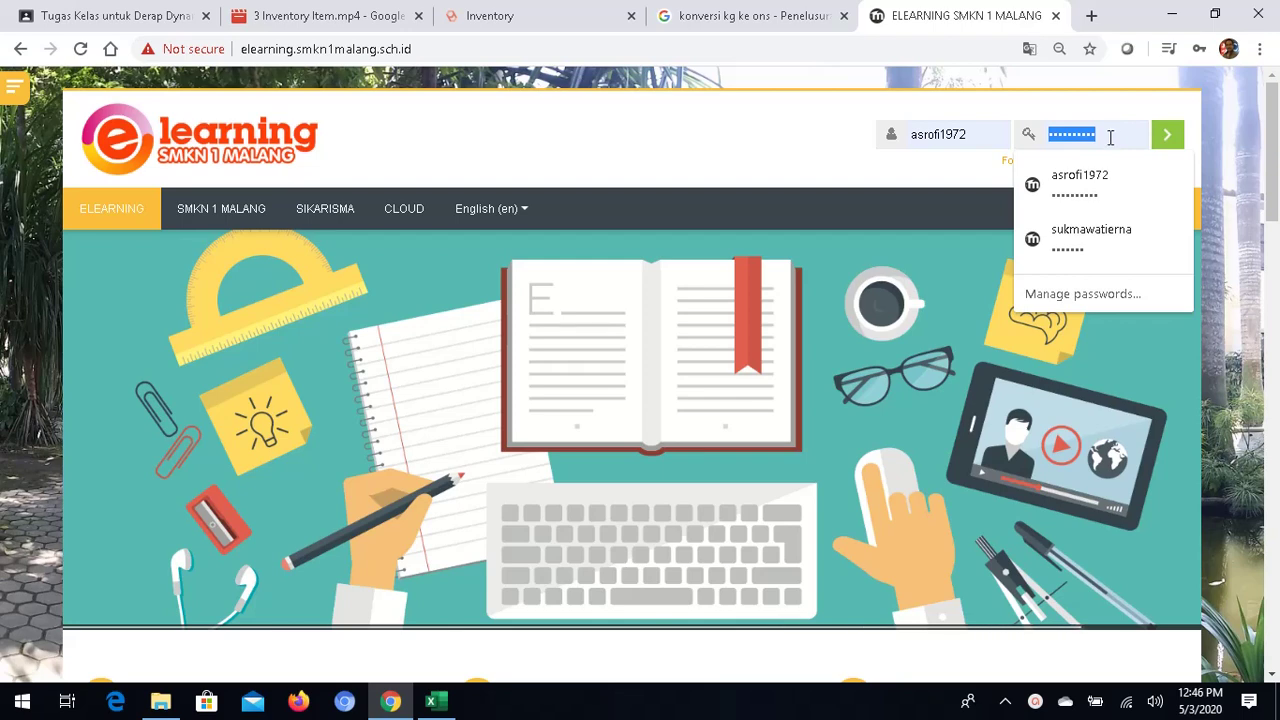
{"action": "left_click", "coordinate": [1168, 142]}
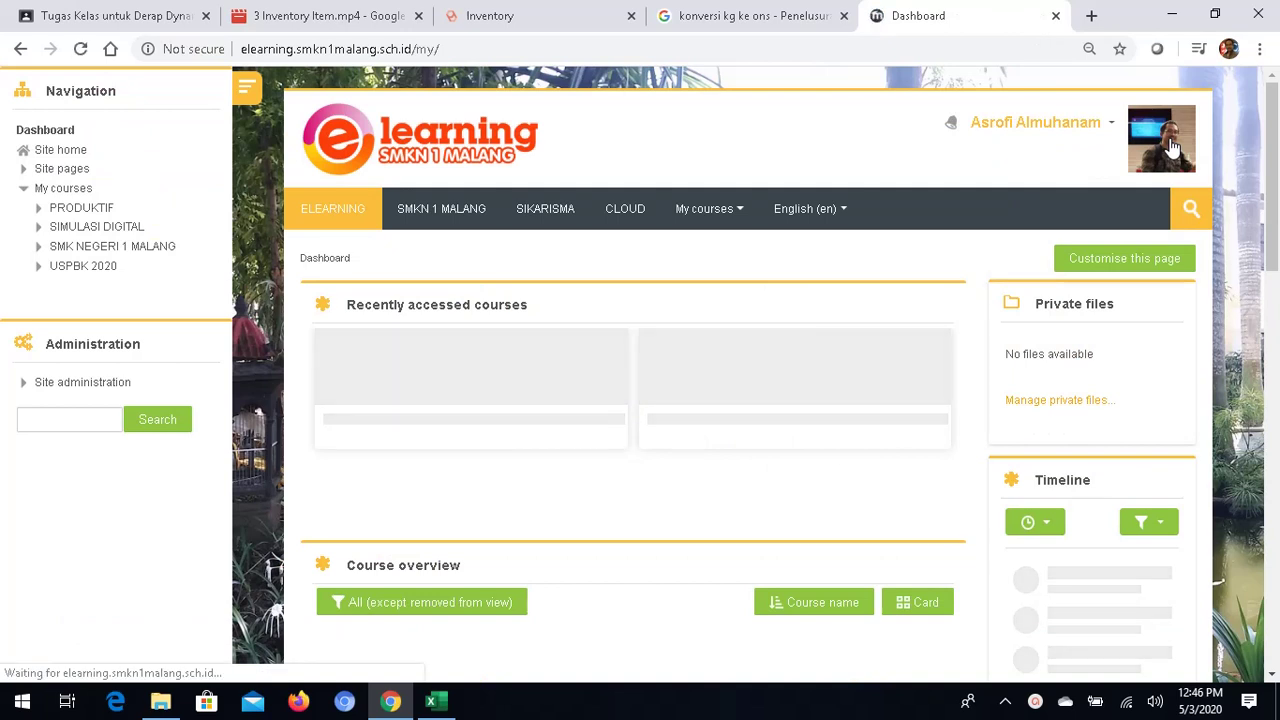
Open the SIMULASI DIGITAL X course from the My courses menu
{"action": "left_click", "coordinate": [734, 209]}
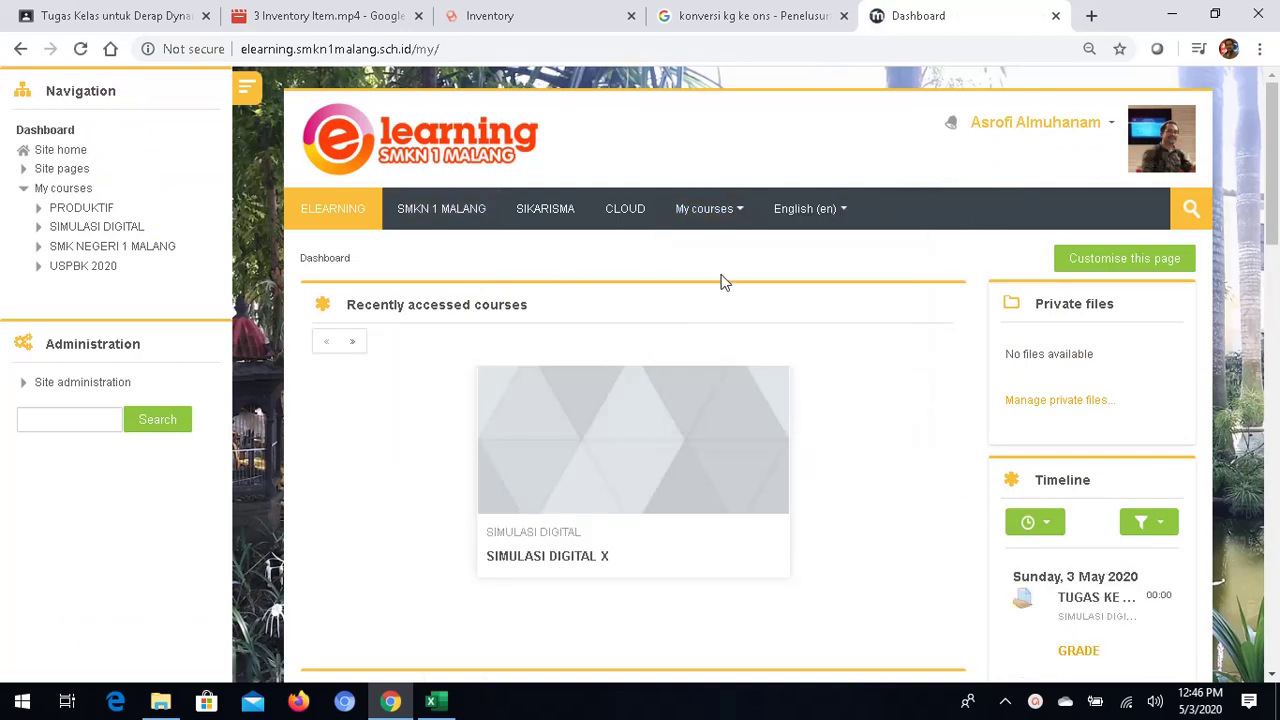
{"action": "mouse_move", "coordinate": [741, 221]}
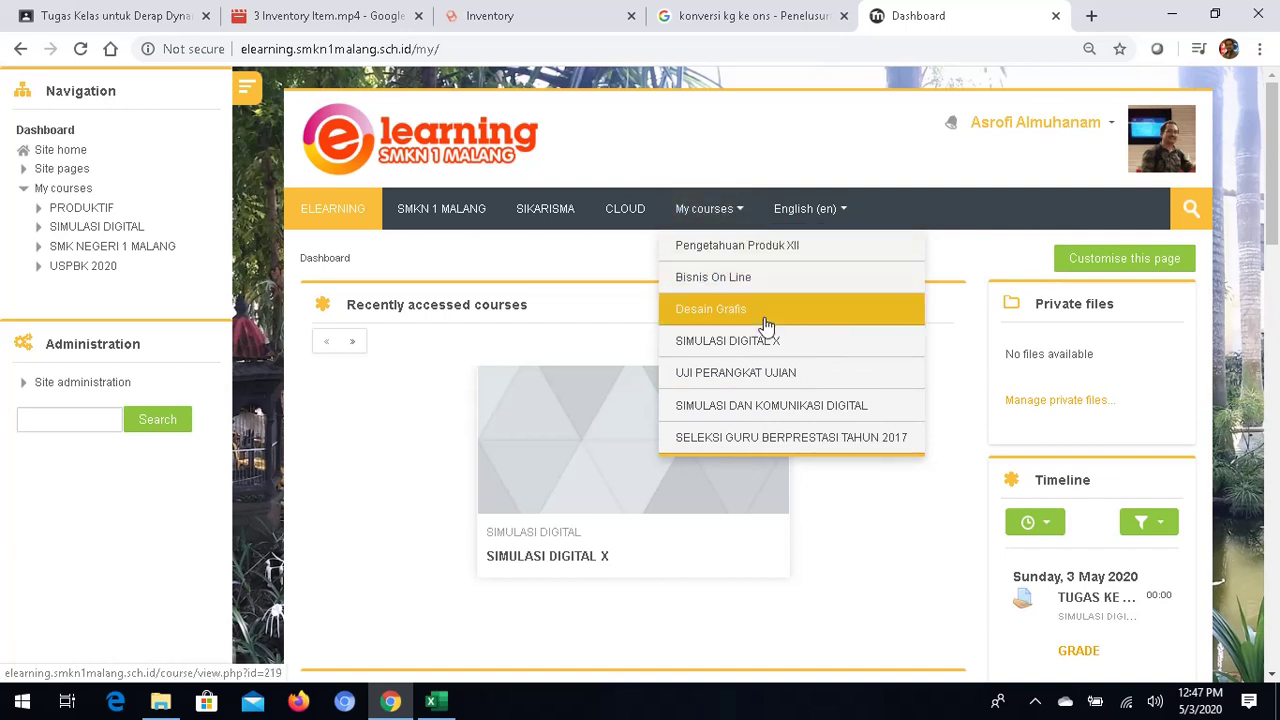
{"action": "left_click", "coordinate": [752, 344]}
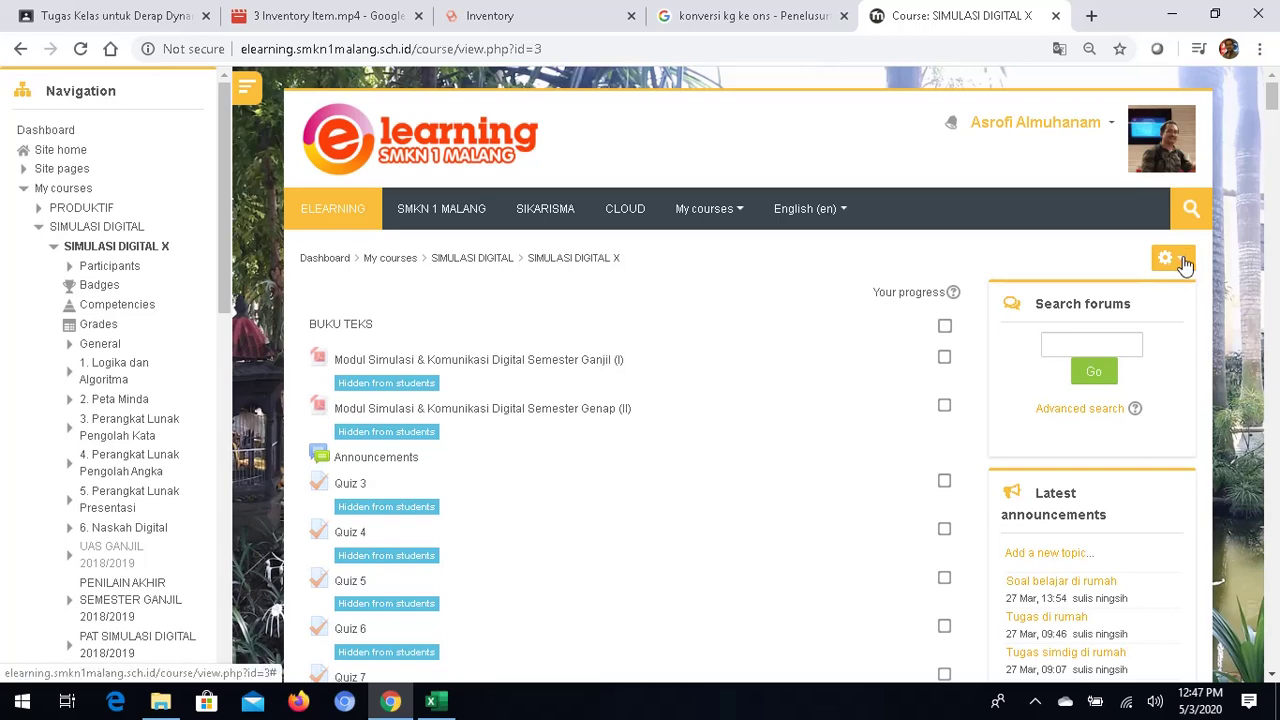
Turn editing on for SIMULASI DIGITAL X and scroll to the UJIAN AKHIR SEMESTER GENAP 2019/2020 section
{"action": "left_click", "coordinate": [1183, 262]}
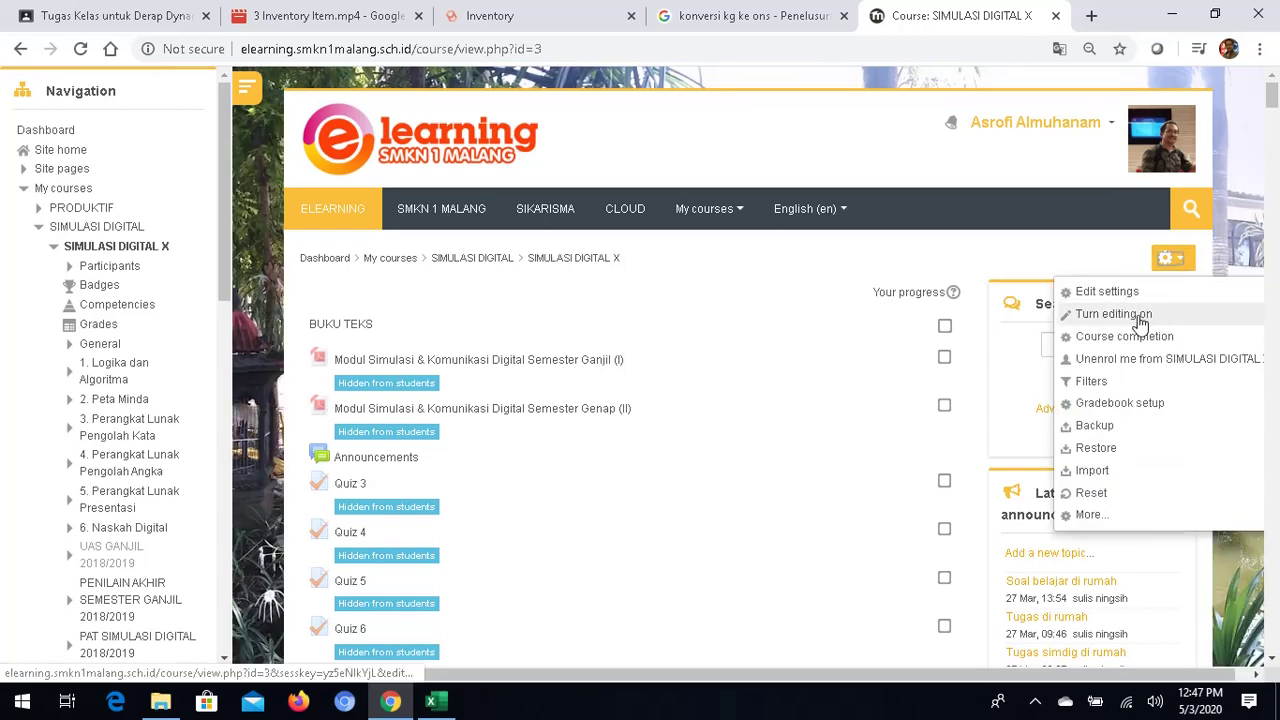
{"action": "left_click", "coordinate": [1138, 318]}
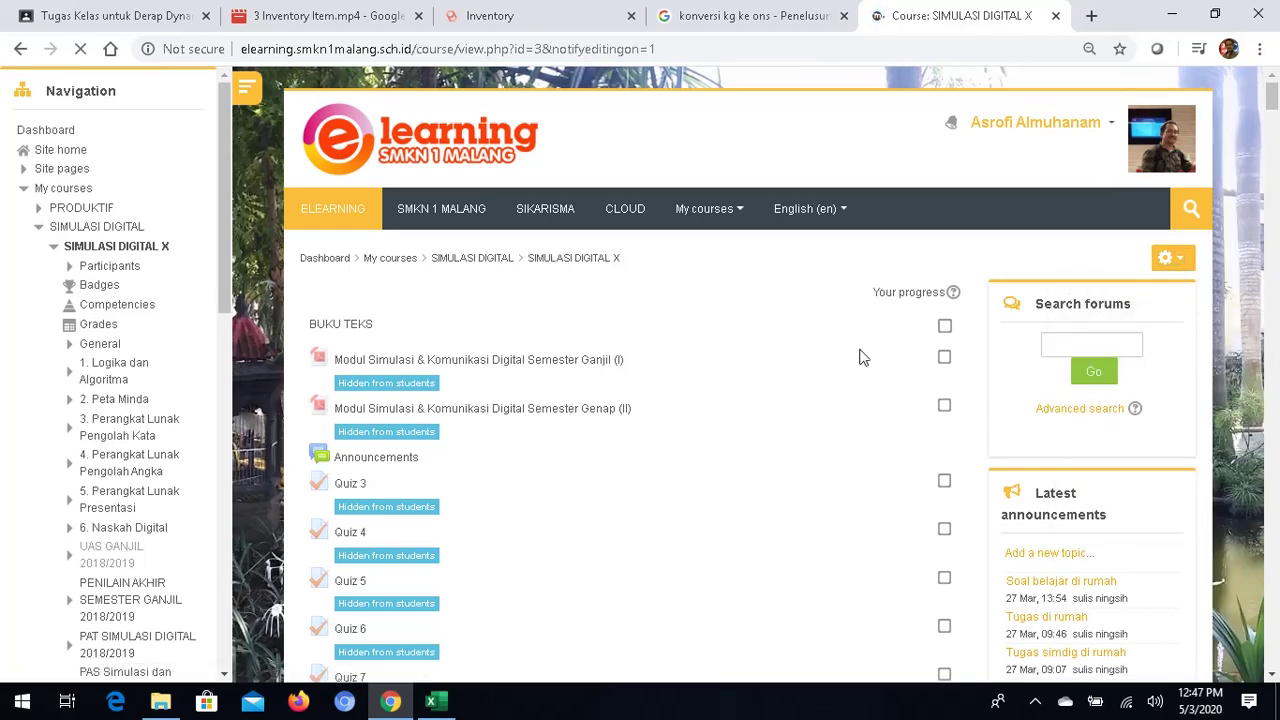
{"action": "scroll", "coordinate": [812, 407], "scroll_direction": "down", "scroll_amount": 2}
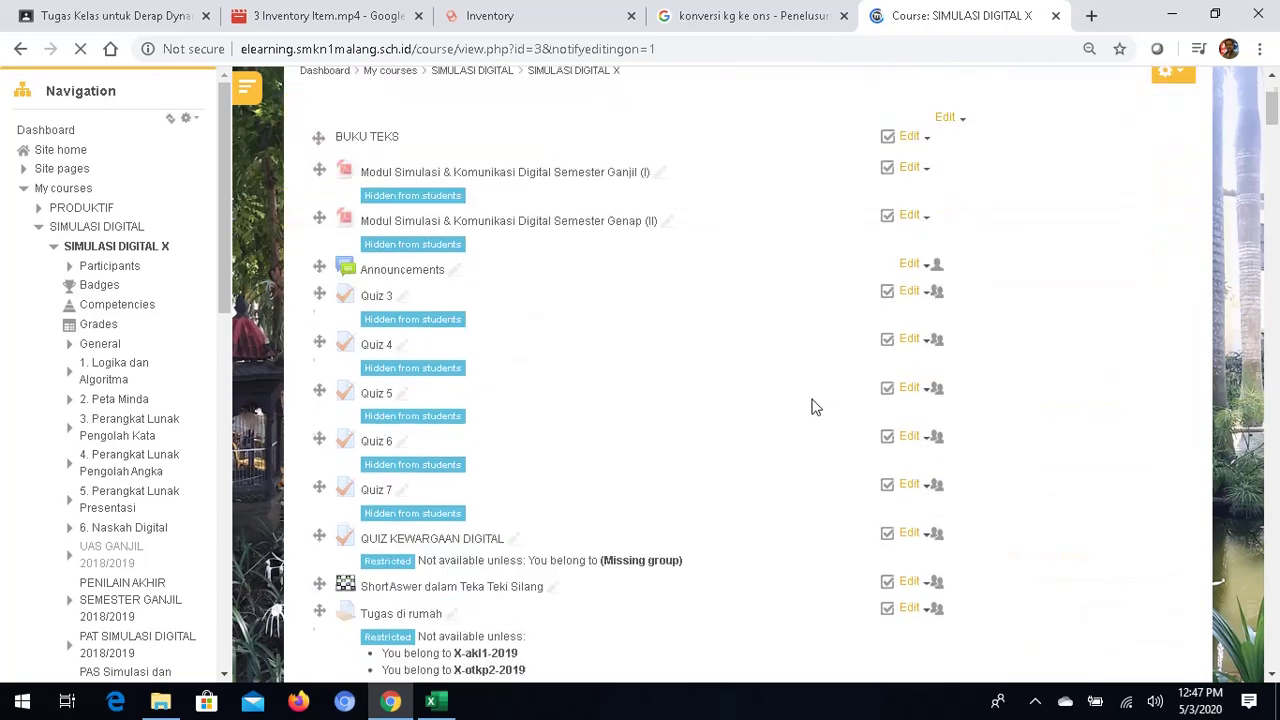
{"action": "scroll", "coordinate": [812, 407], "scroll_direction": "down", "scroll_amount": 15}
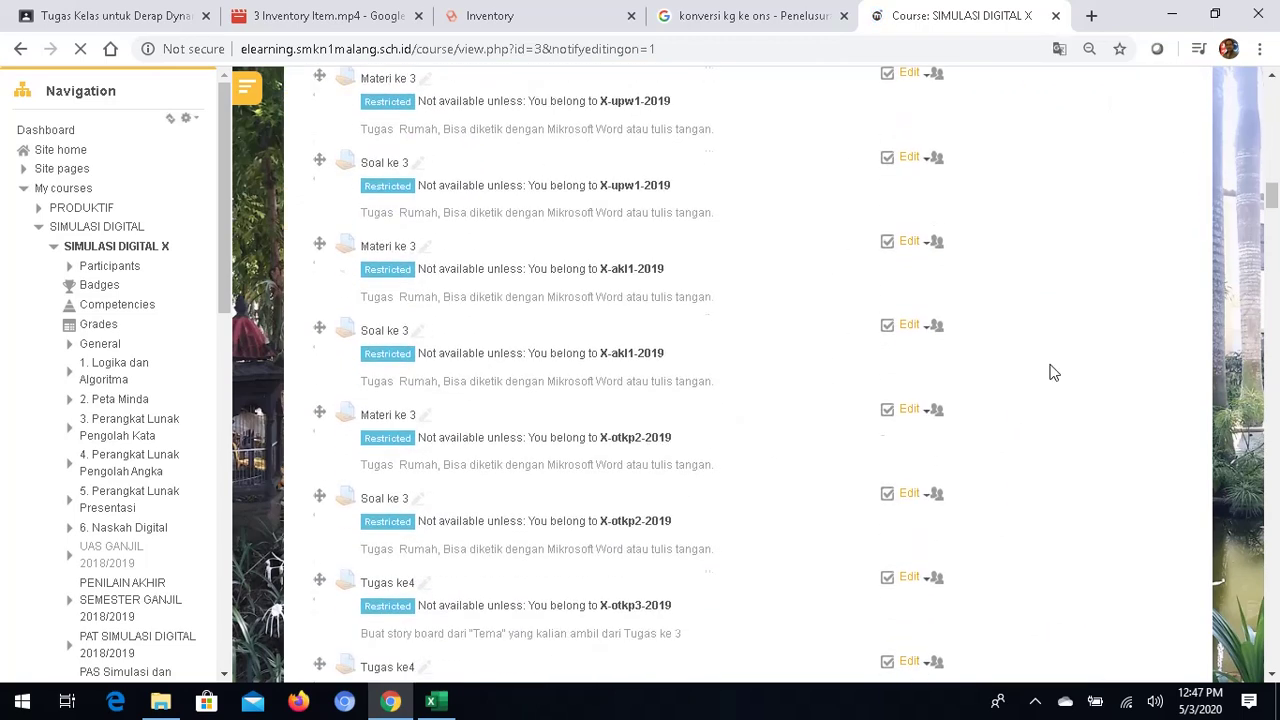
{"action": "left_click_drag", "start_coordinate": [1271, 195], "coordinate": [1274, 664]}
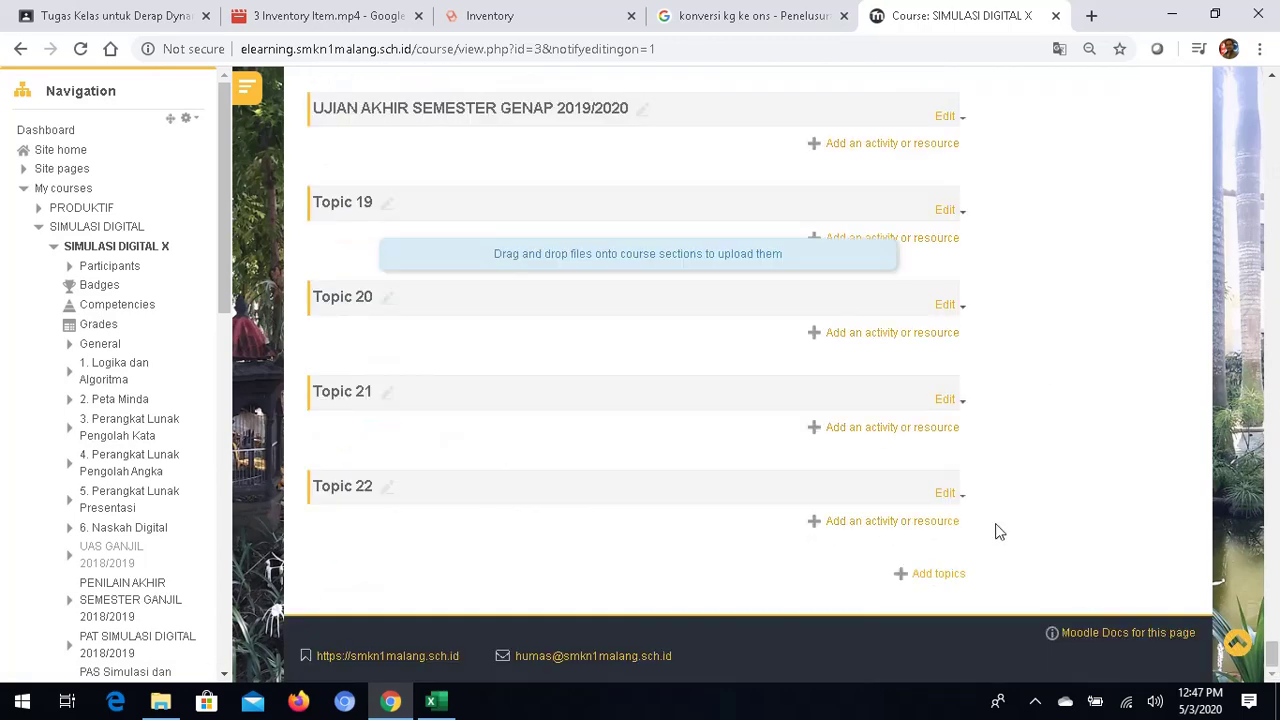
{"action": "scroll", "coordinate": [660, 350], "scroll_direction": "up", "scroll_amount": 2}
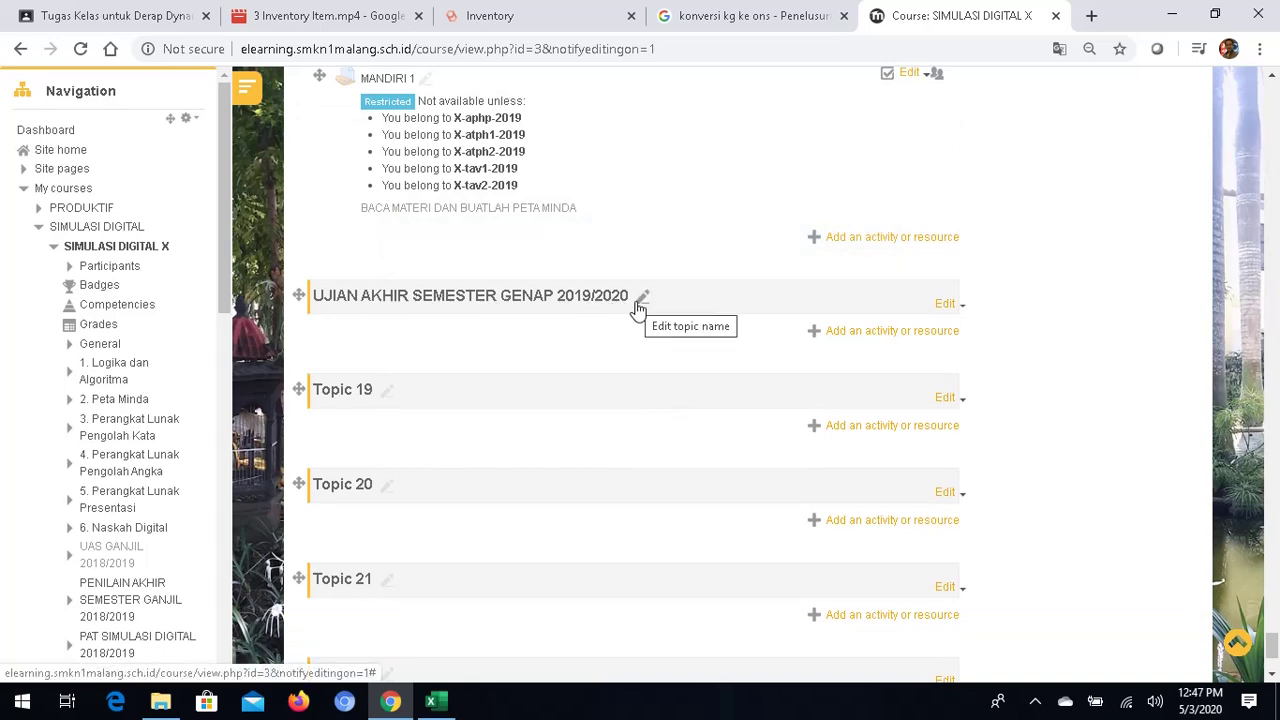
Rename the UJIAN AKHIR SEMESTER GENAP 2019/2020 topic to 'UAS Genap 2019/2020'
{"action": "left_click", "coordinate": [640, 300]}
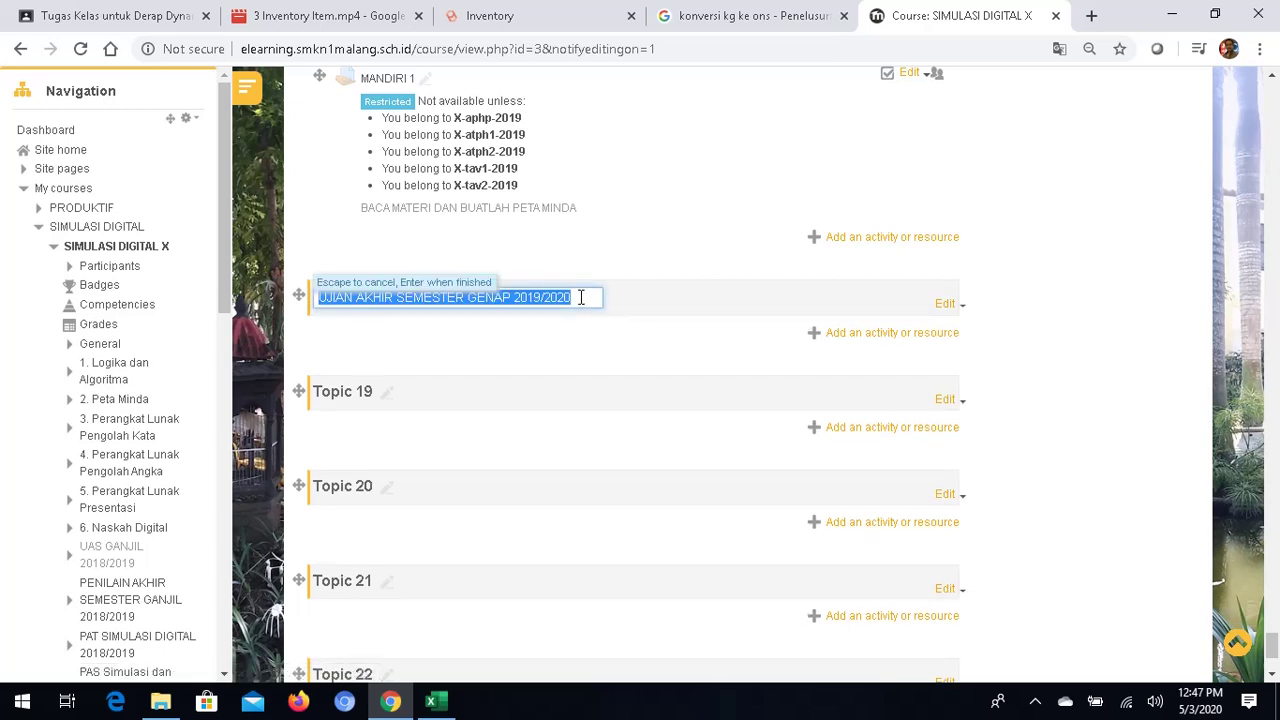
{"action": "left_click", "coordinate": [580, 297]}
{"action": "left_click_drag", "start_coordinate": [589, 291], "coordinate": [292, 287]}
{"action": "type", "text": "UA"}
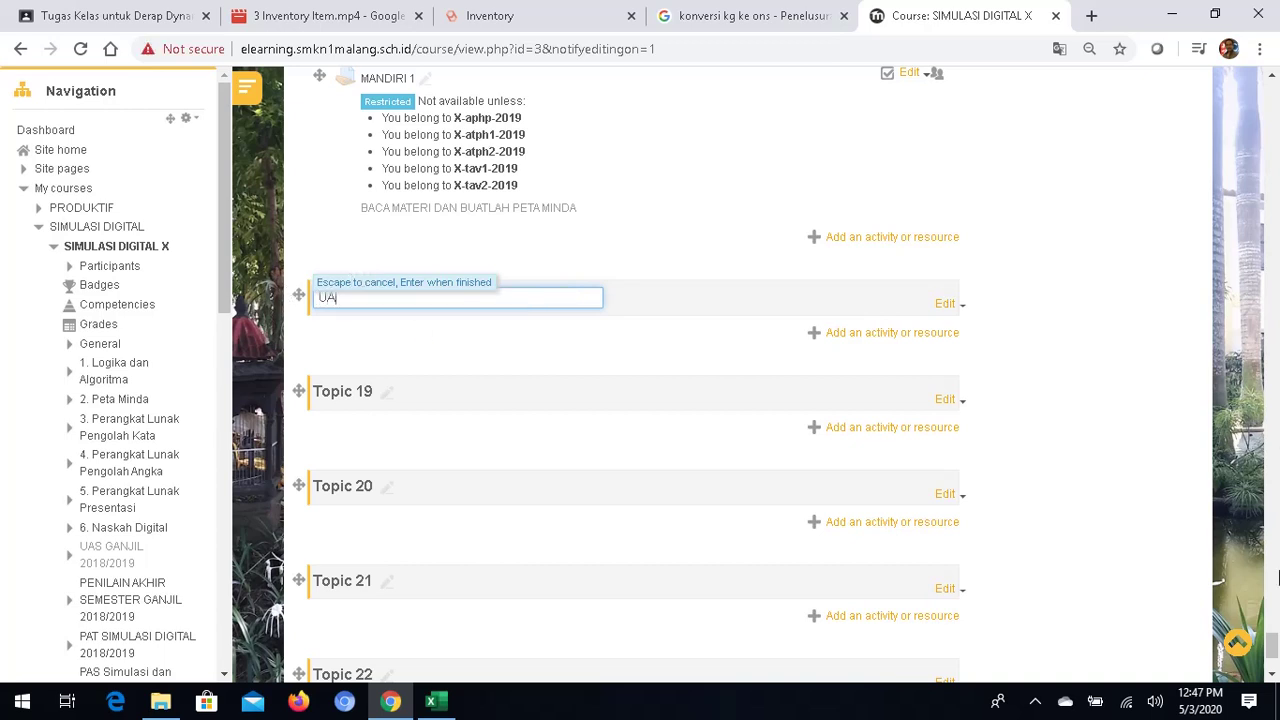
{"action": "type", "text": "S Genap 2019/2020"}
{"action": "key", "text": "Return"}
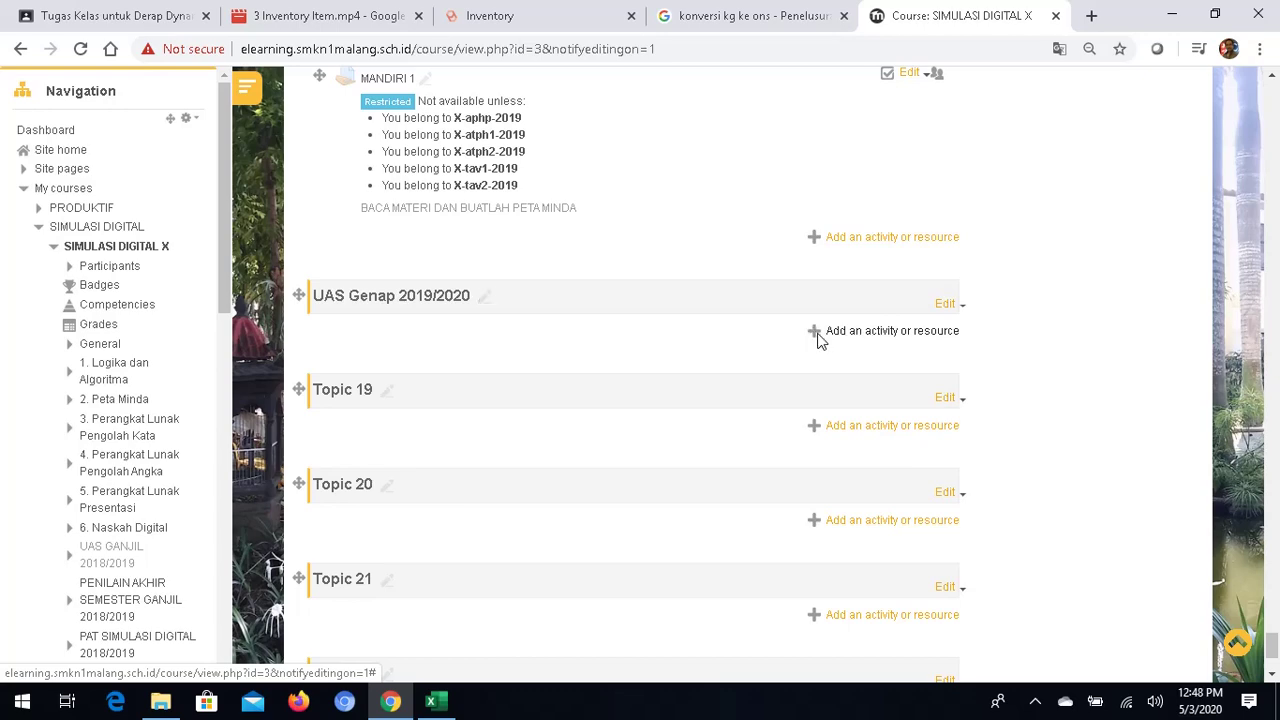
{"action": "left_click", "coordinate": [818, 338]}
Add a new Quiz activity to the UAS Genap 2019/2020 section
{"action": "left_click_drag", "start_coordinate": [608, 268], "coordinate": [646, 444]}
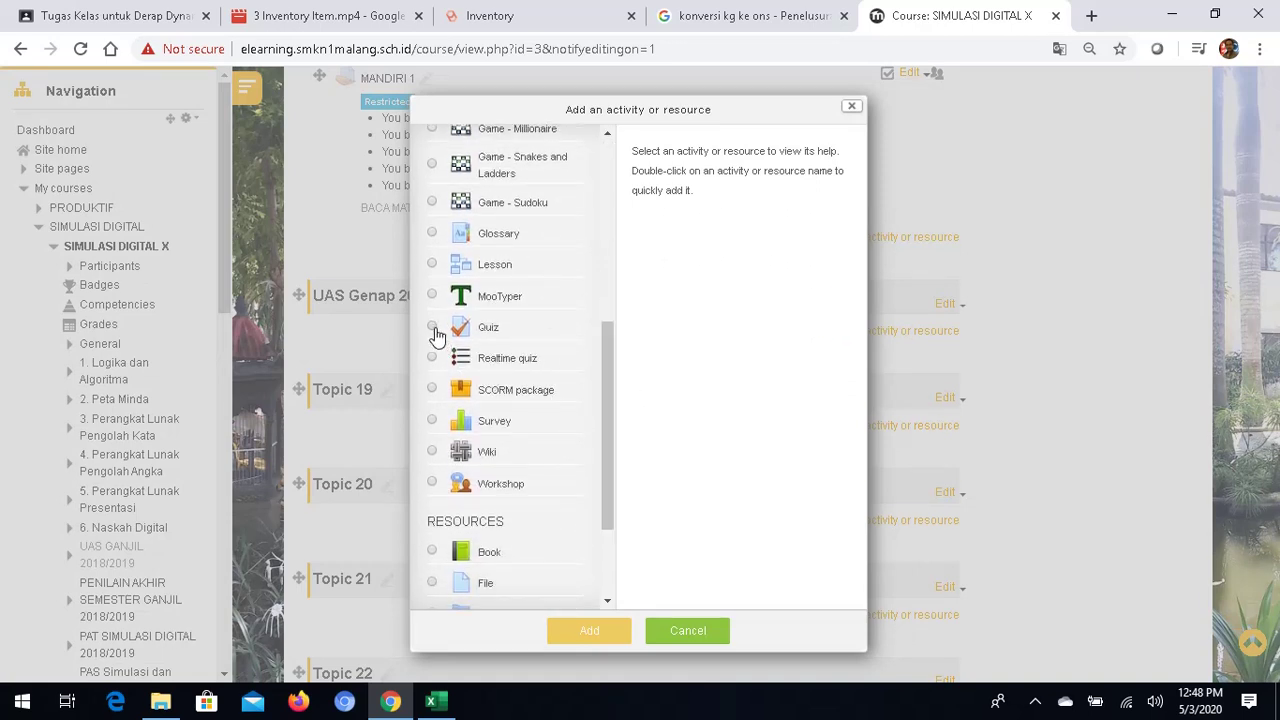
{"action": "left_click", "coordinate": [432, 328]}
{"action": "left_click", "coordinate": [588, 631]}
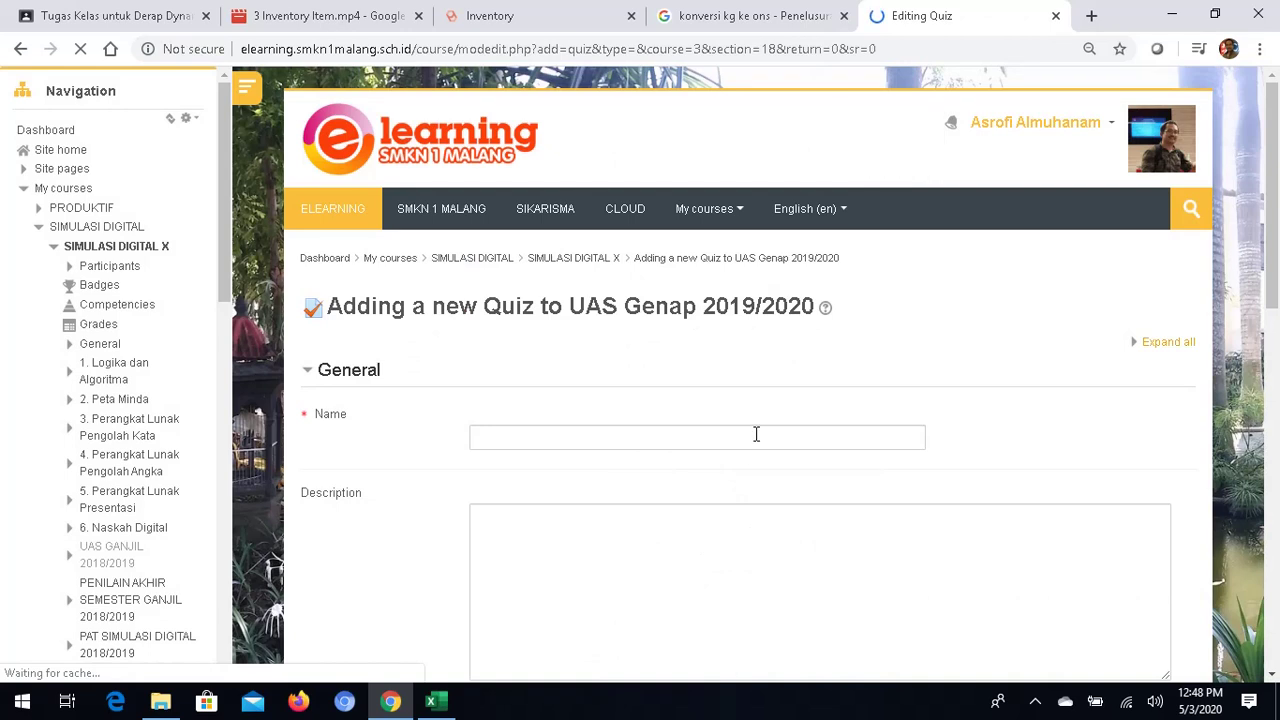
Name the quiz 'UAS Genap 2019/2020 Simkomdig'
{"action": "left_click", "coordinate": [893, 439]}
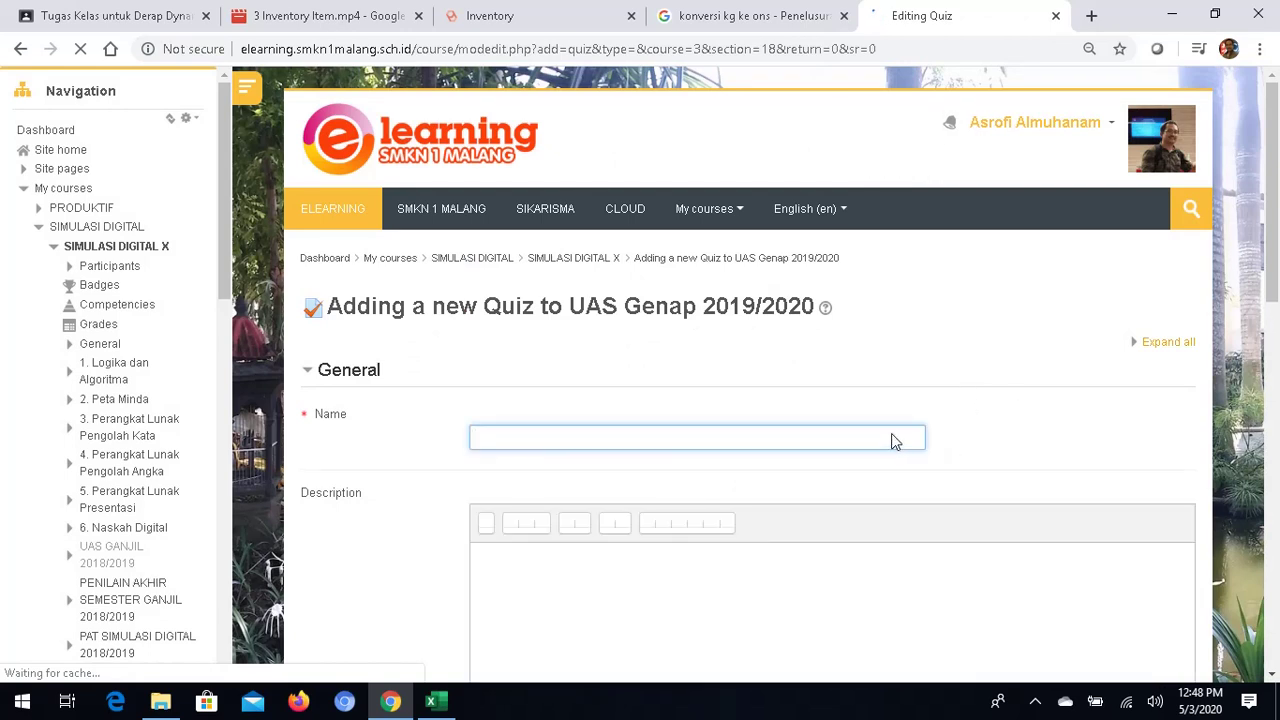
{"action": "type", "text": "U"}
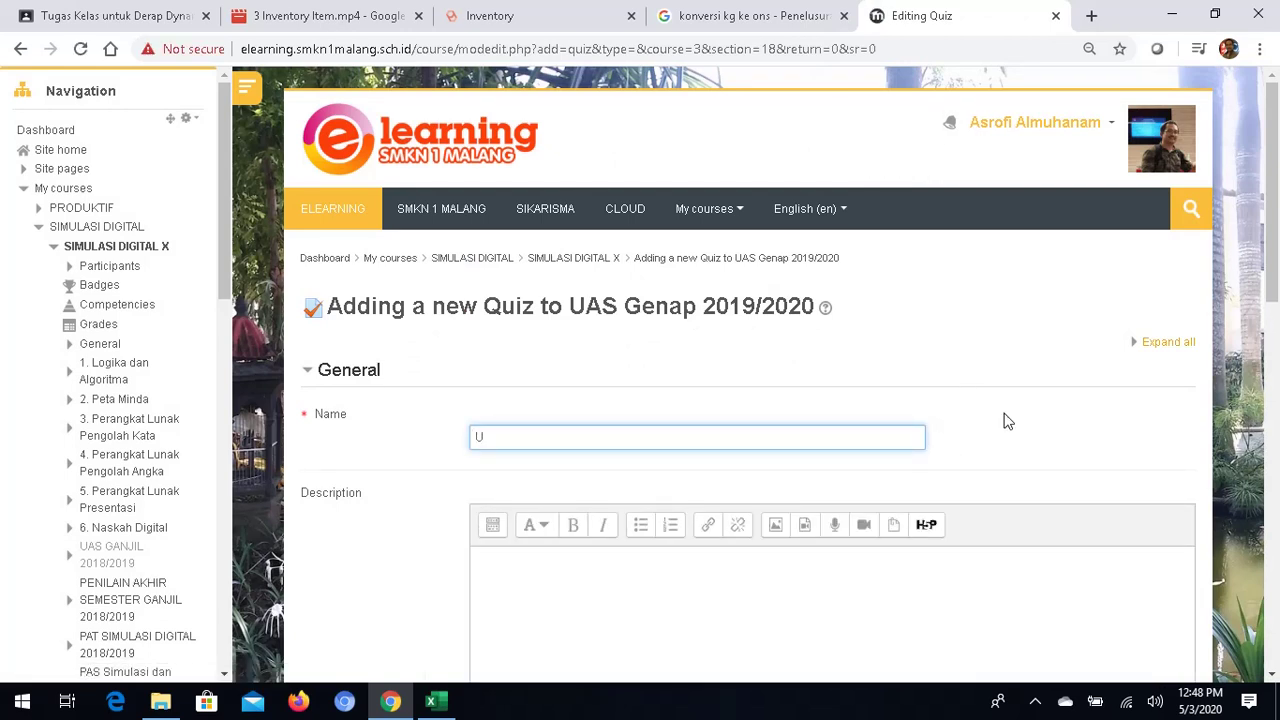
{"action": "type", "text": "AS Genap"}
{"action": "type", "text": "2019/2020"}
{"action": "type", "text": "Sim"}
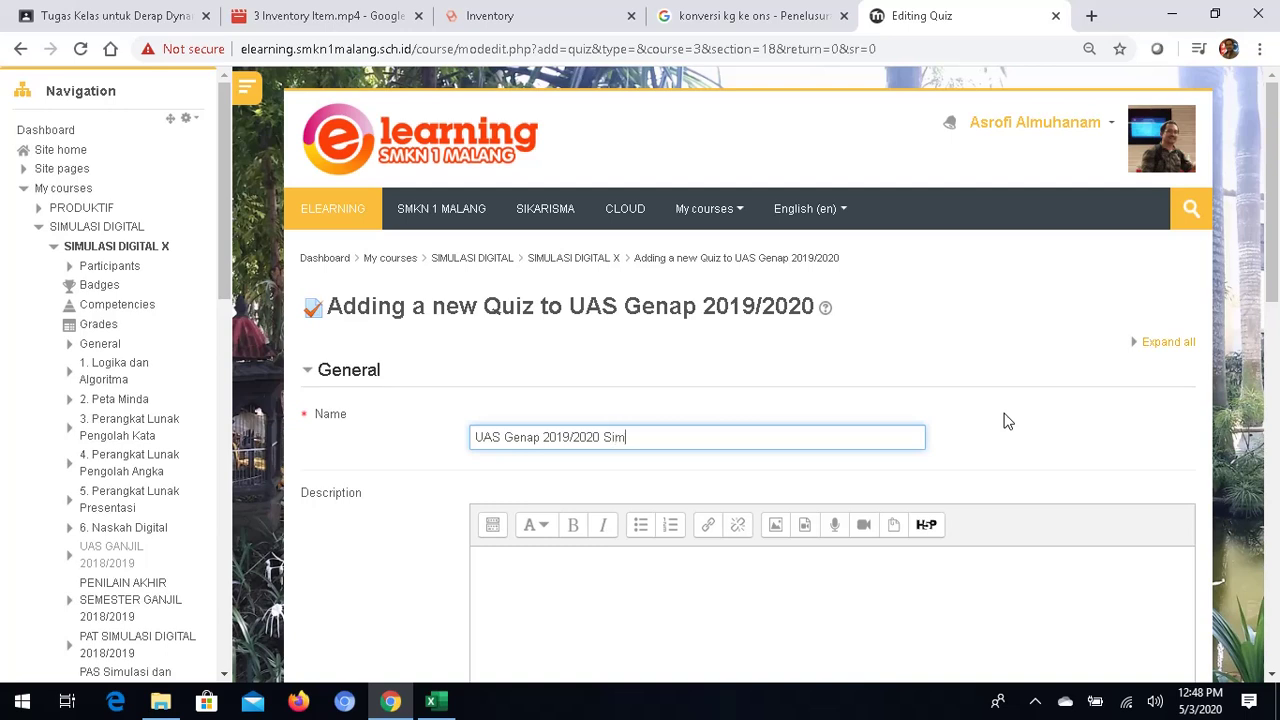
{"action": "type", "text": "komdig"}
{"action": "scroll", "coordinate": [935, 528], "scroll_direction": "down", "scroll_amount": 2}
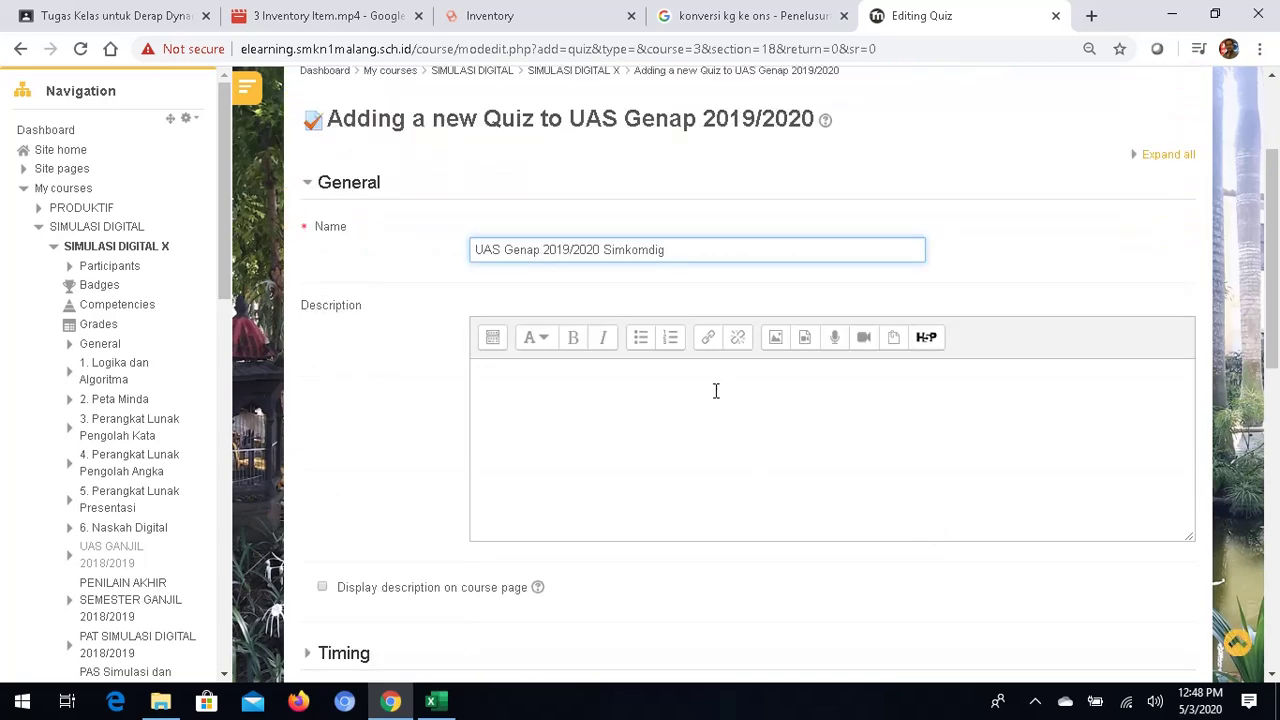
Describe the quiz as 'Hanya untuk di kerjakan oleh siswa kompetensi Bisnis Daring dan Pemasaran' and display it on the course page
{"action": "left_click", "coordinate": [719, 378]}
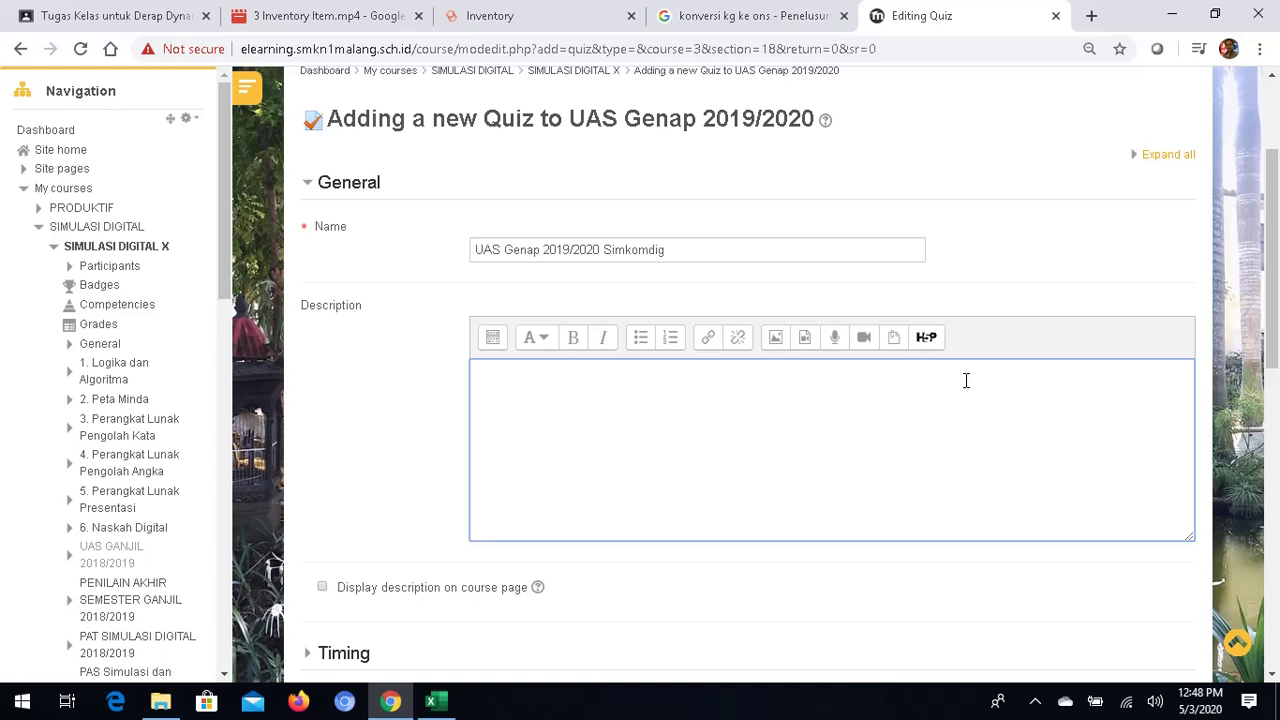
{"action": "type", "text": "Hanya untuk di kerjakan oleh s"}
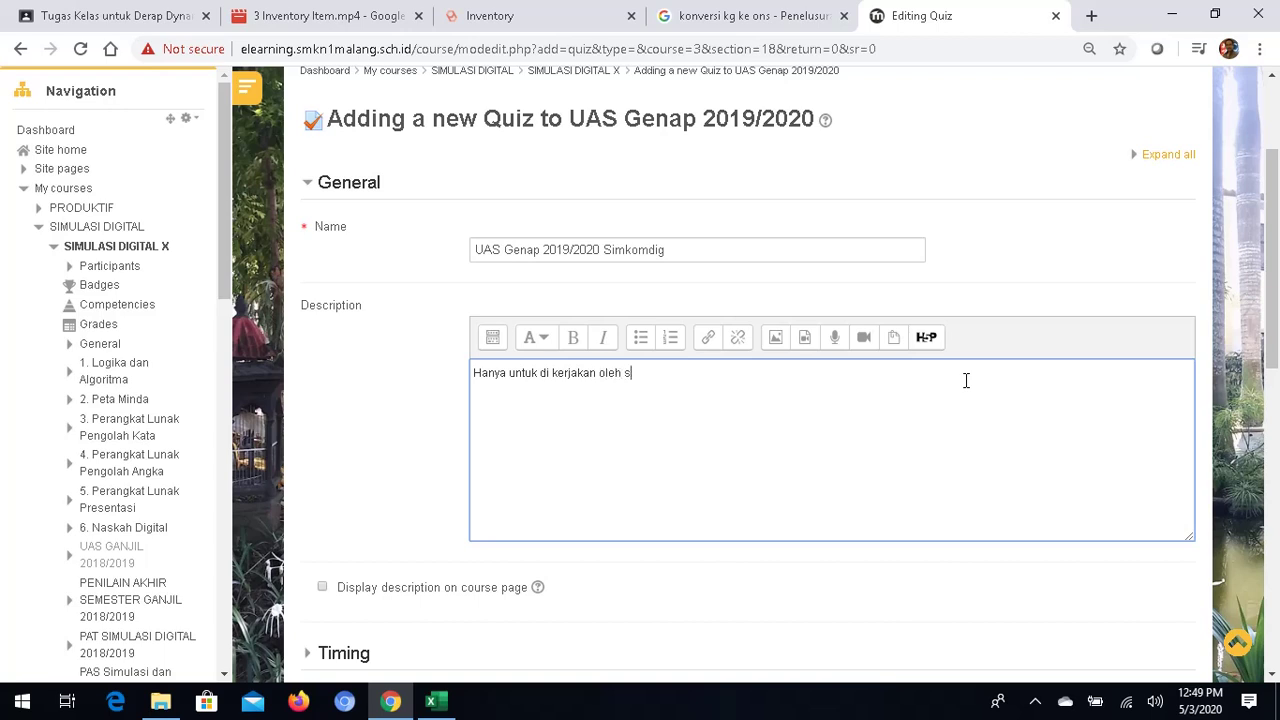
{"action": "type", "text": "iswa  kompetensi Bisnis Da"}
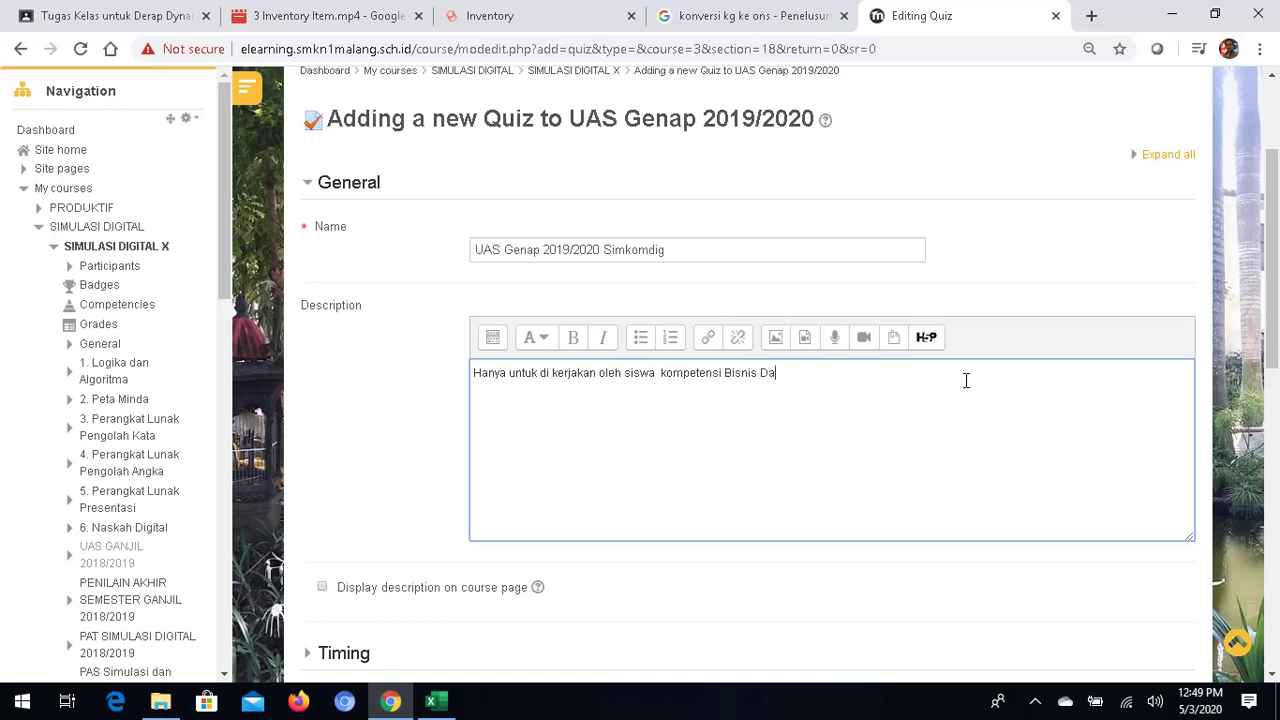
{"action": "type", "text": "ring dan Pema"}
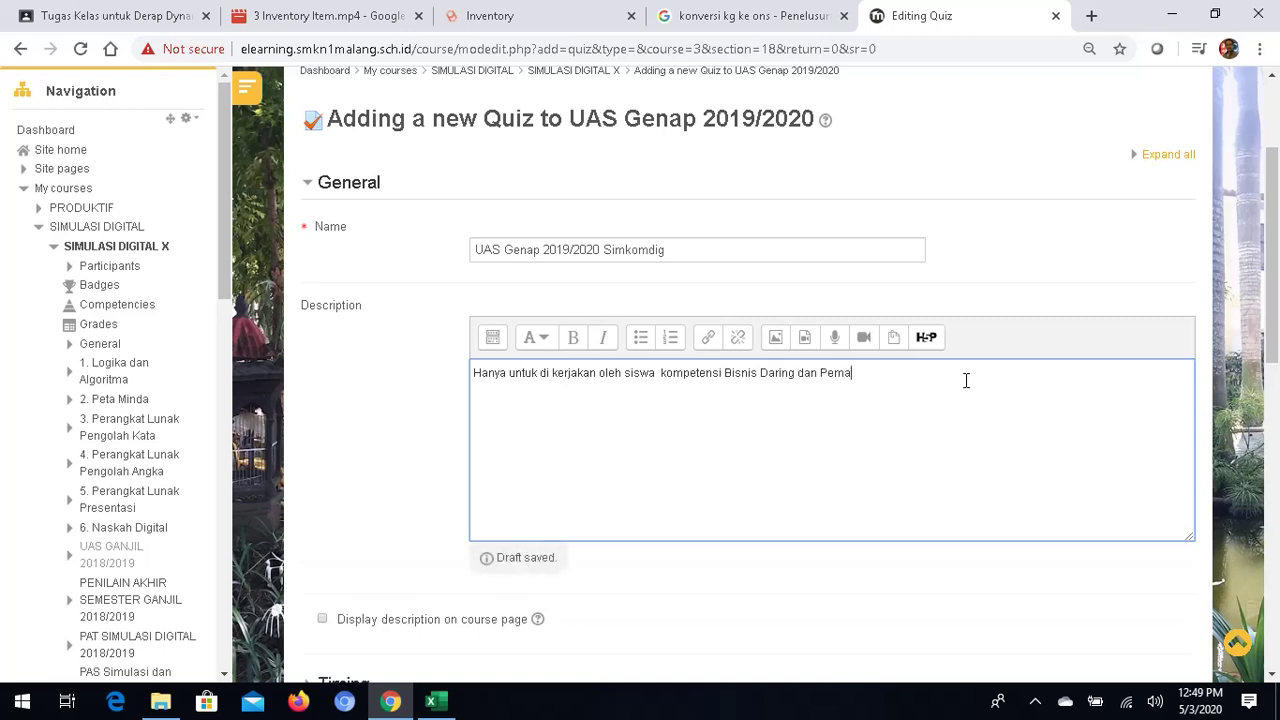
{"action": "type", "text": "saran ("}
{"action": "type", "text": " BDO"}
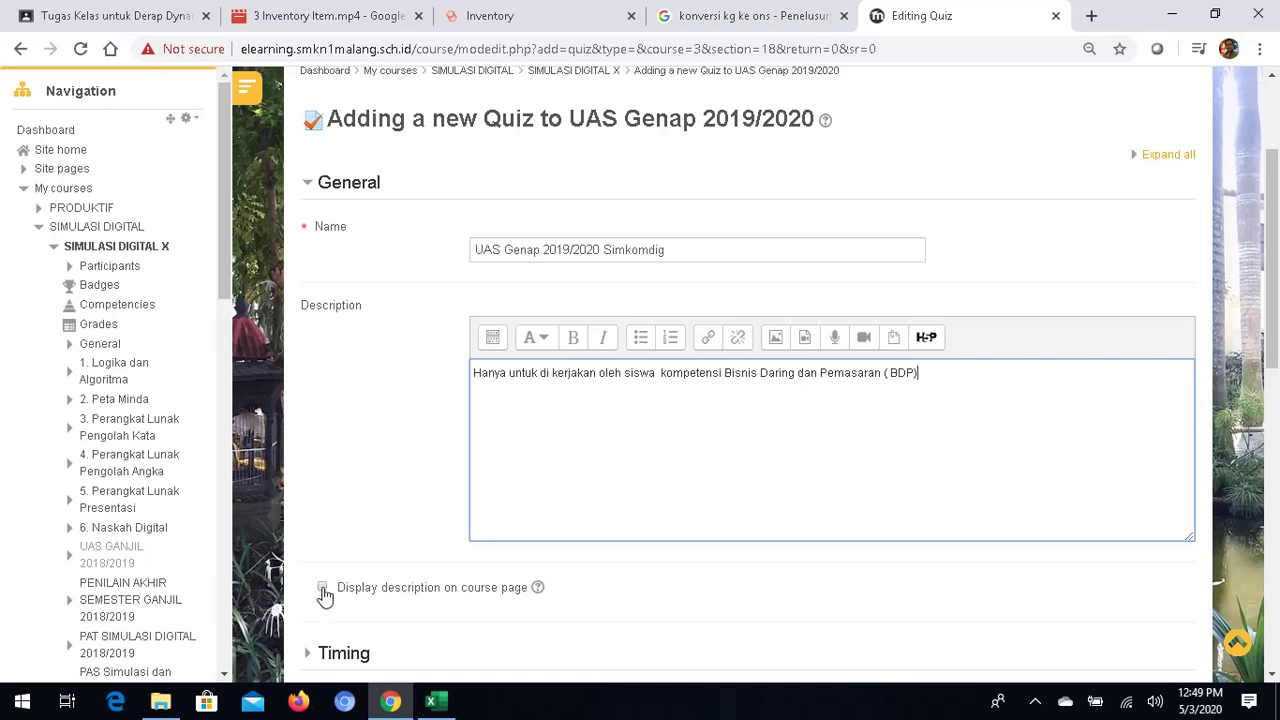
{"action": "left_click", "coordinate": [323, 590]}
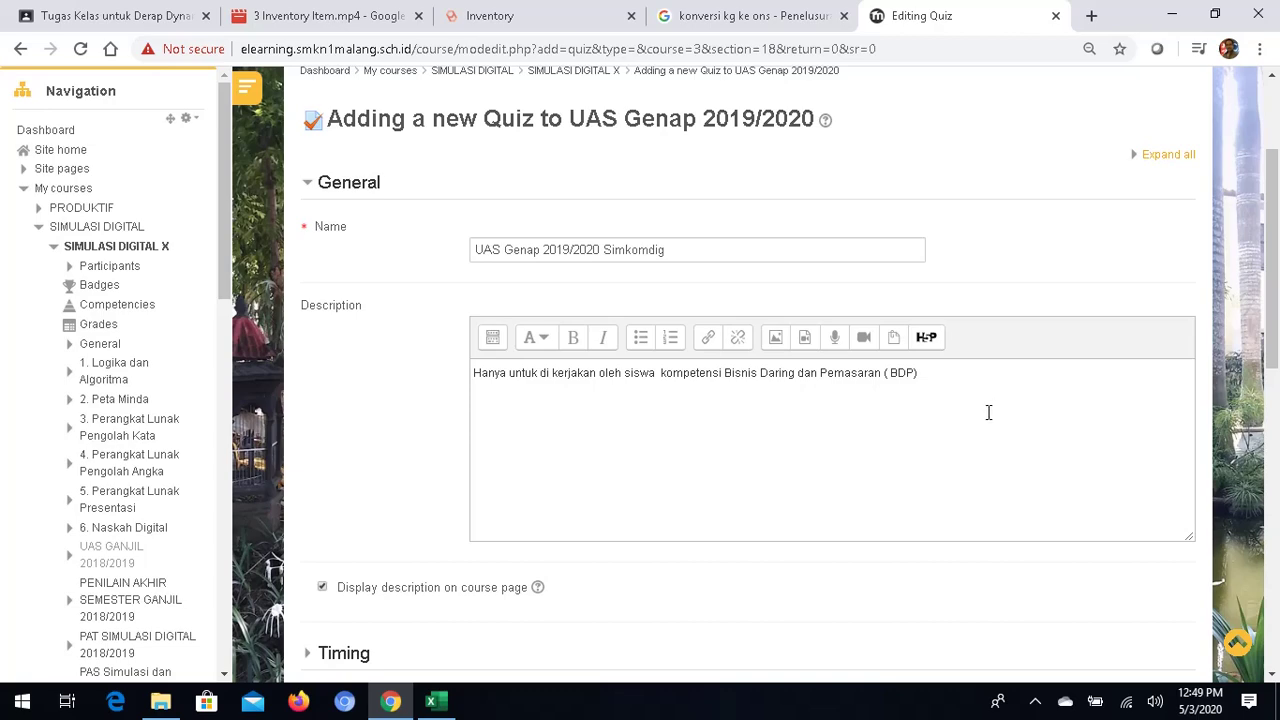
{"action": "scroll", "coordinate": [987, 418], "scroll_direction": "down", "scroll_amount": 3}
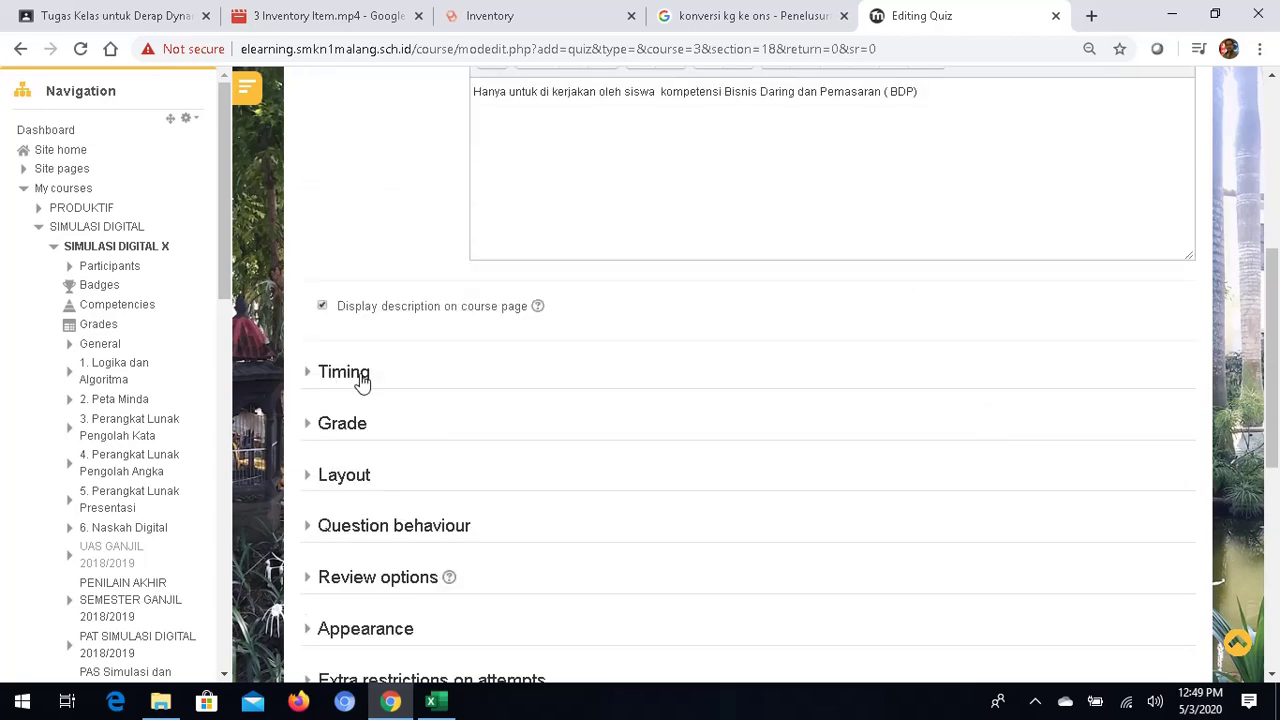
Enable open and close dates and make the quiz open on 10 May 2020 at 07:00
{"action": "left_click", "coordinate": [358, 378]}
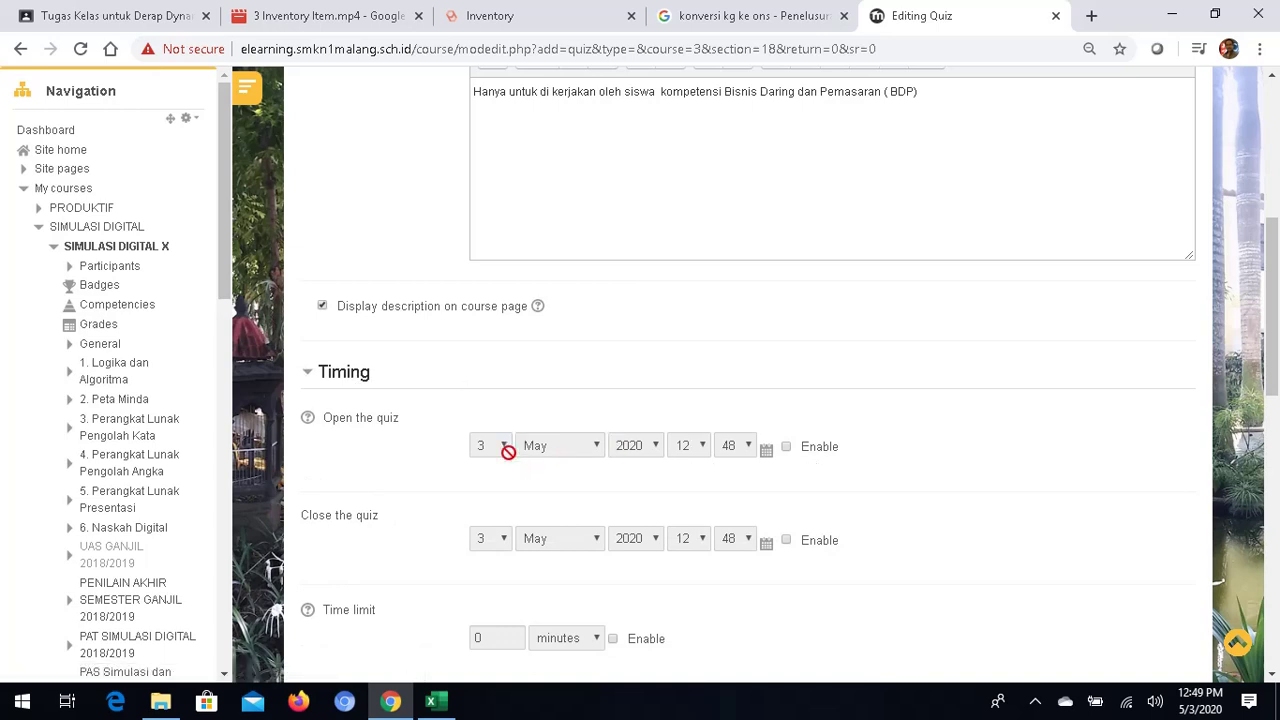
{"action": "left_click", "coordinate": [788, 452]}
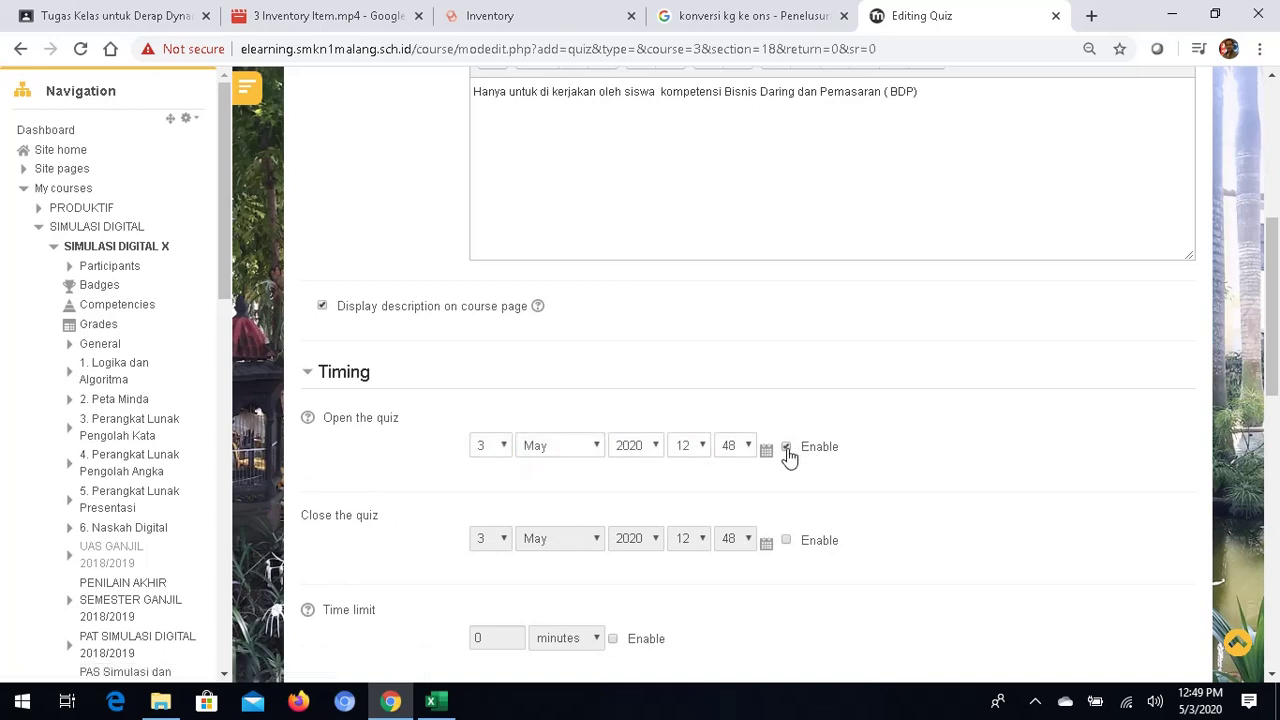
{"action": "left_click", "coordinate": [787, 543]}
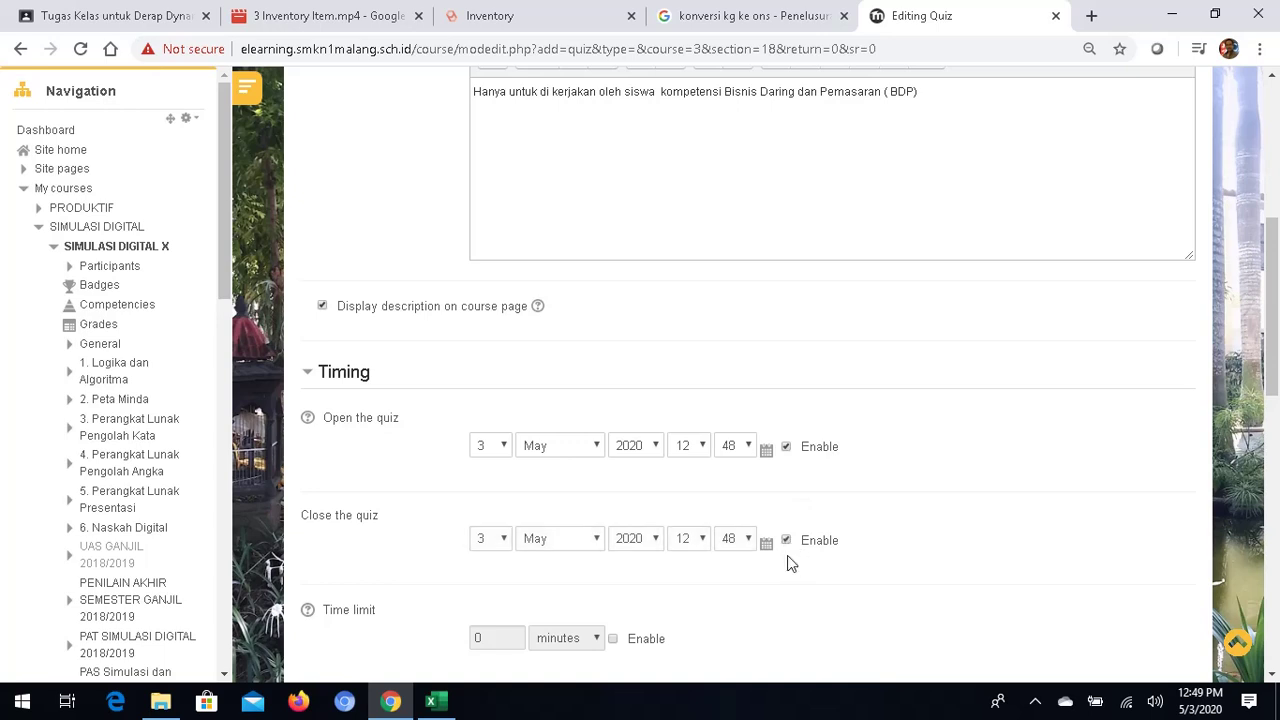
{"action": "left_click", "coordinate": [503, 450]}
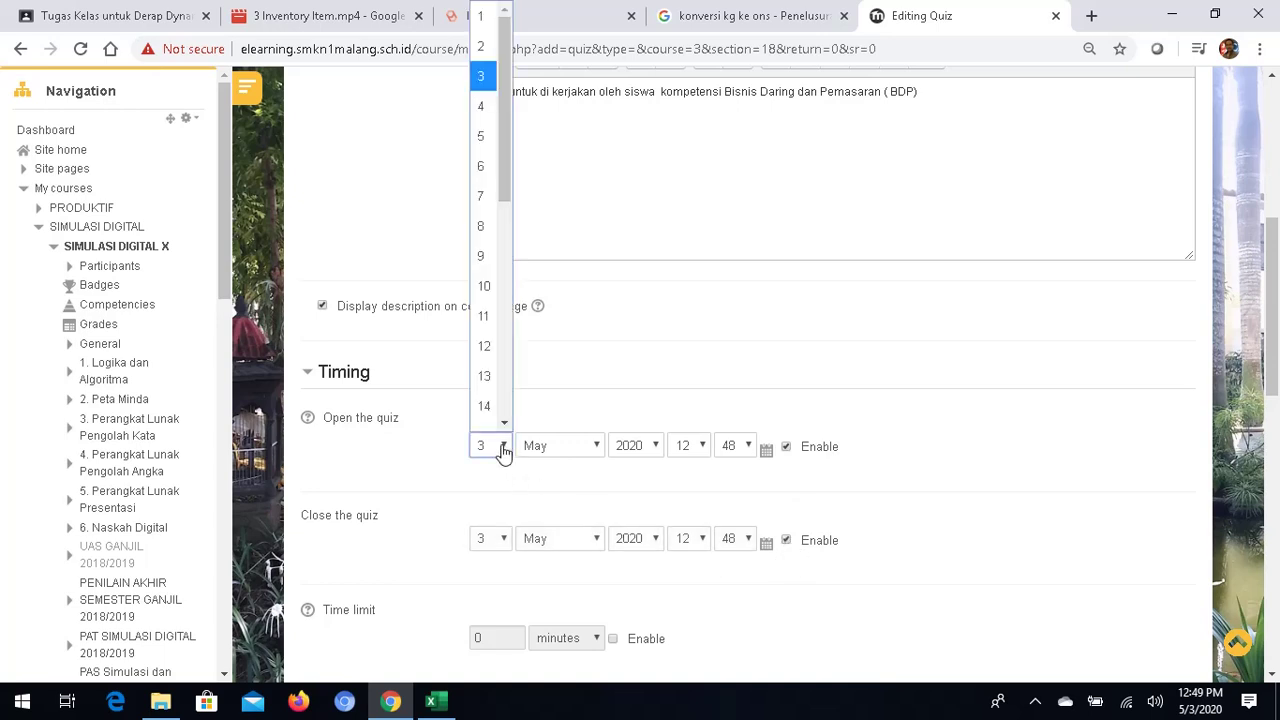
{"action": "left_click", "coordinate": [487, 289]}
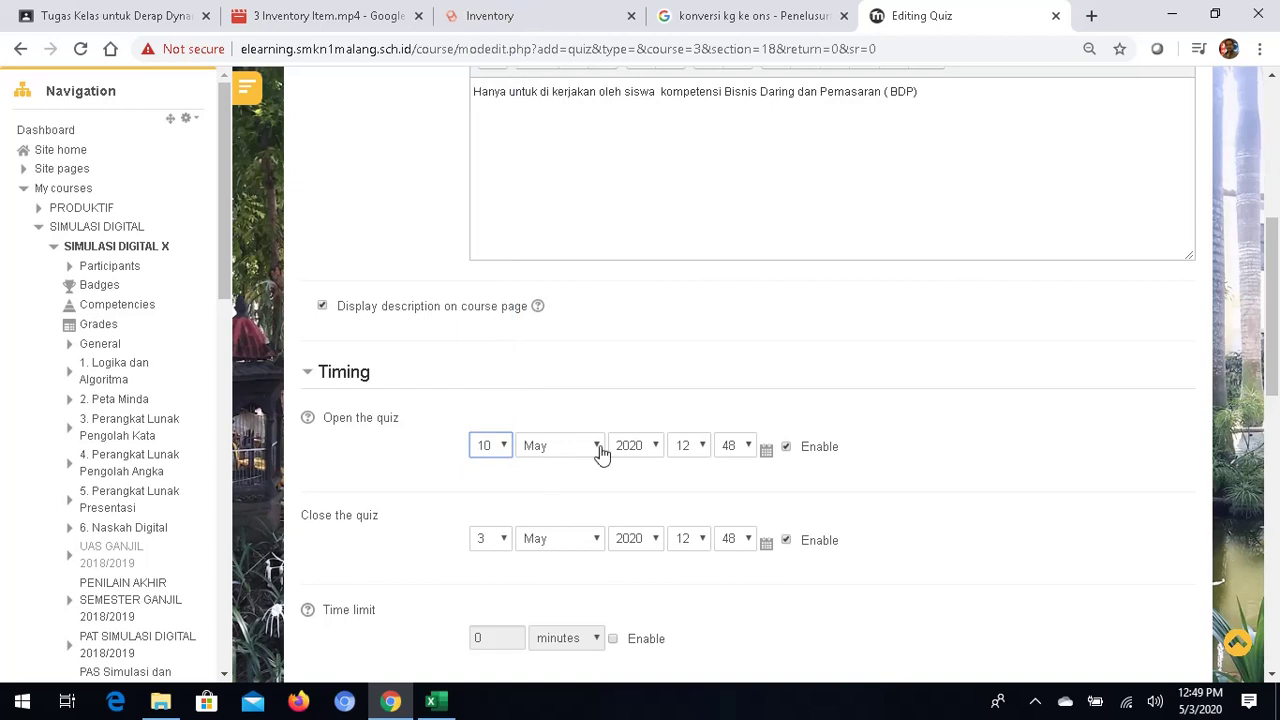
{"action": "left_click", "coordinate": [700, 448]}
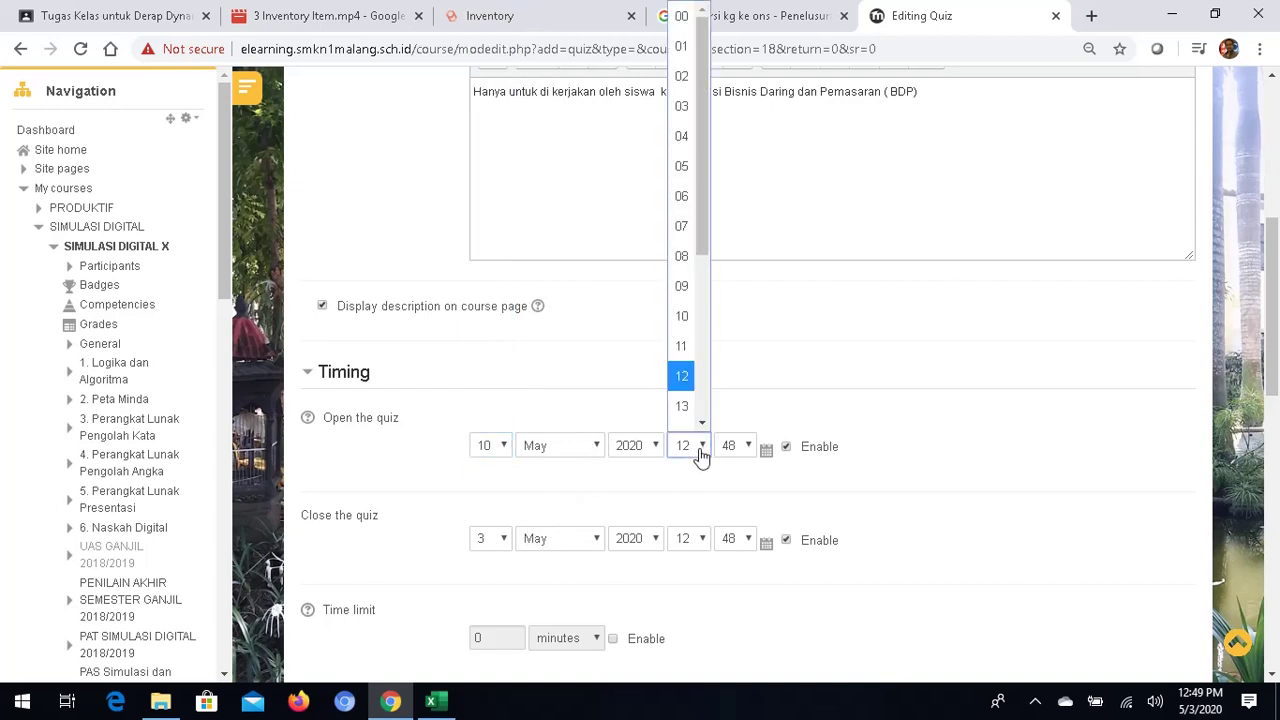
{"action": "left_click", "coordinate": [686, 228]}
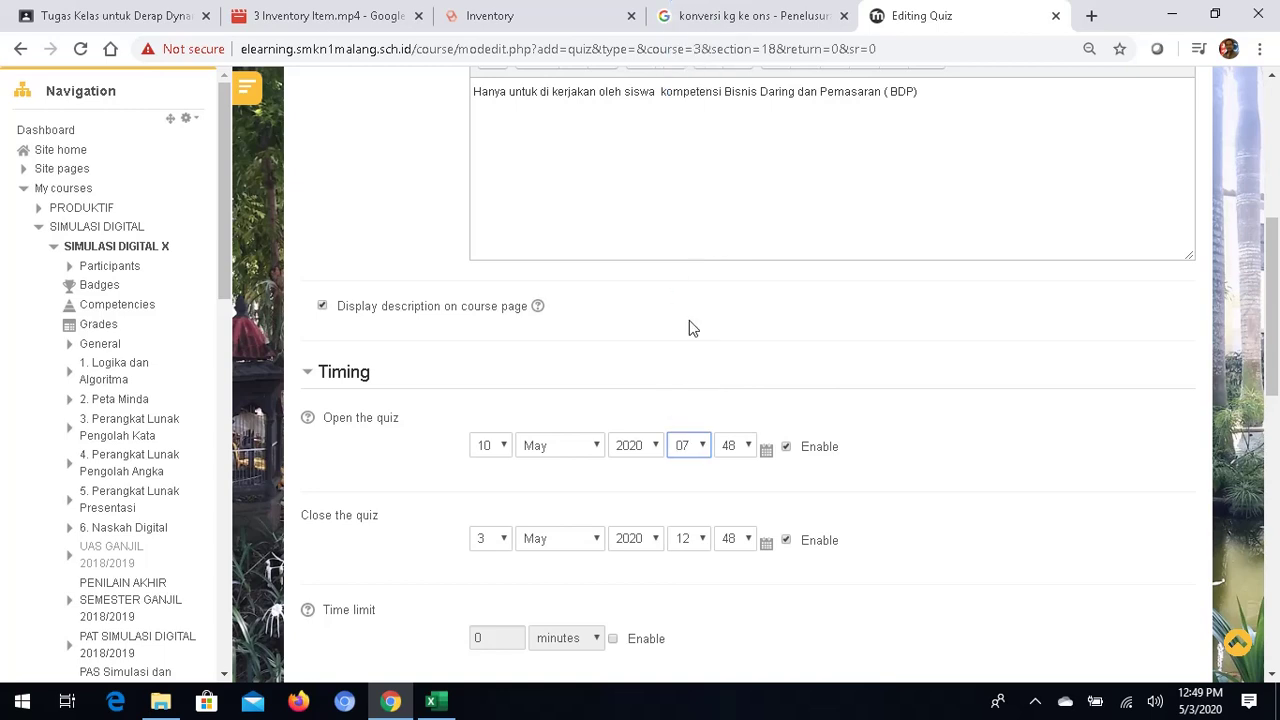
{"action": "left_click", "coordinate": [748, 447]}
{"action": "left_click_drag", "start_coordinate": [745, 268], "coordinate": [745, 52]}
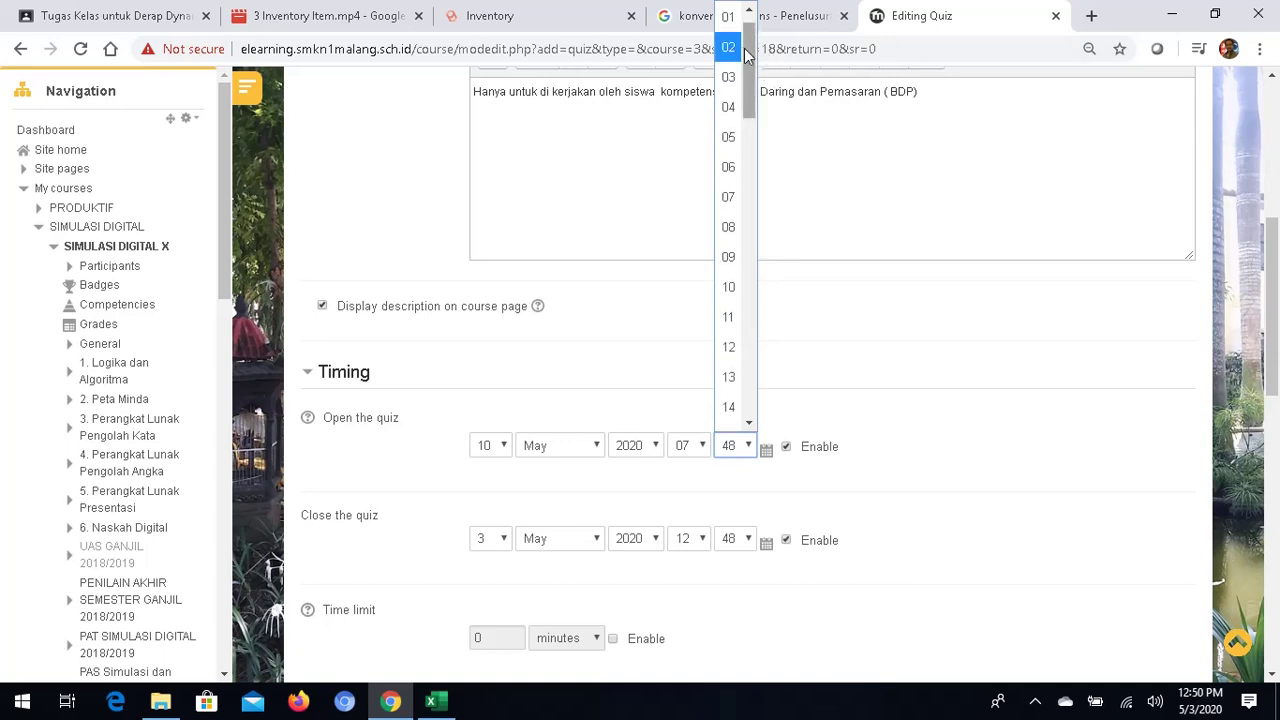
{"action": "scroll", "coordinate": [728, 40], "scroll_direction": "up", "scroll_amount": 1}
{"action": "left_click", "coordinate": [728, 20]}
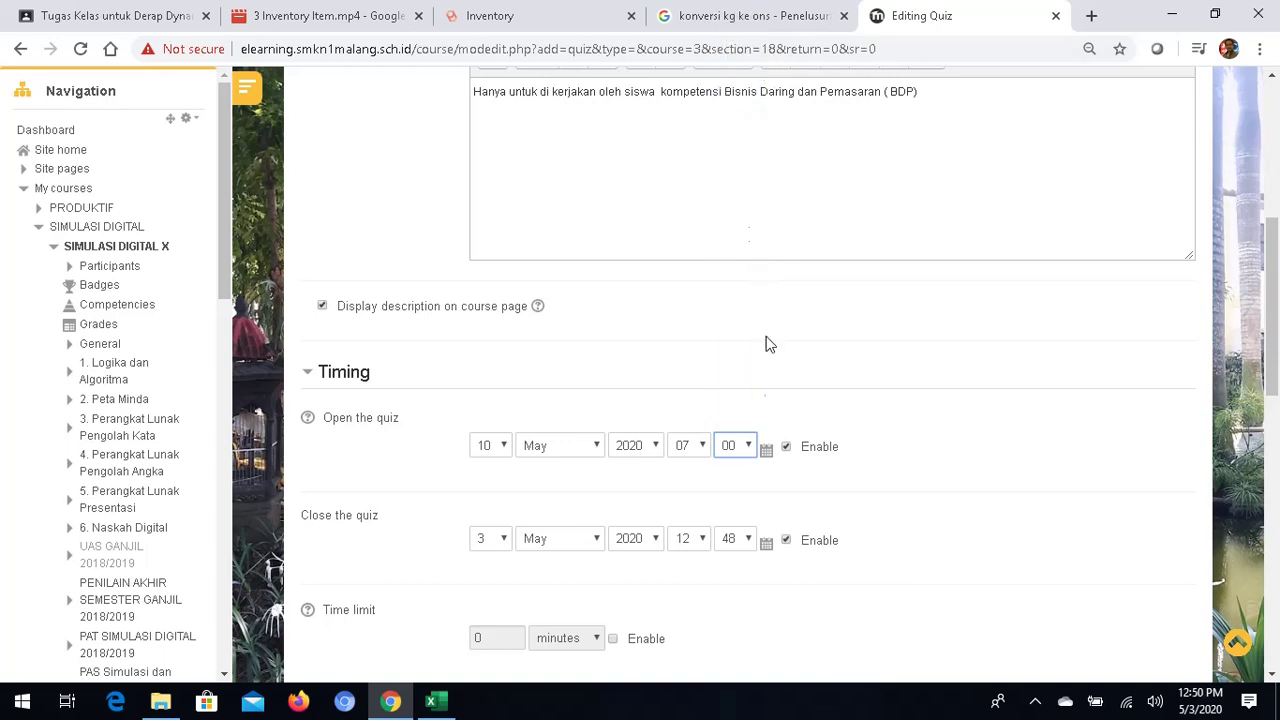
Set the quiz to close on 10 May 2020 at 09:30
{"action": "left_click", "coordinate": [506, 540]}
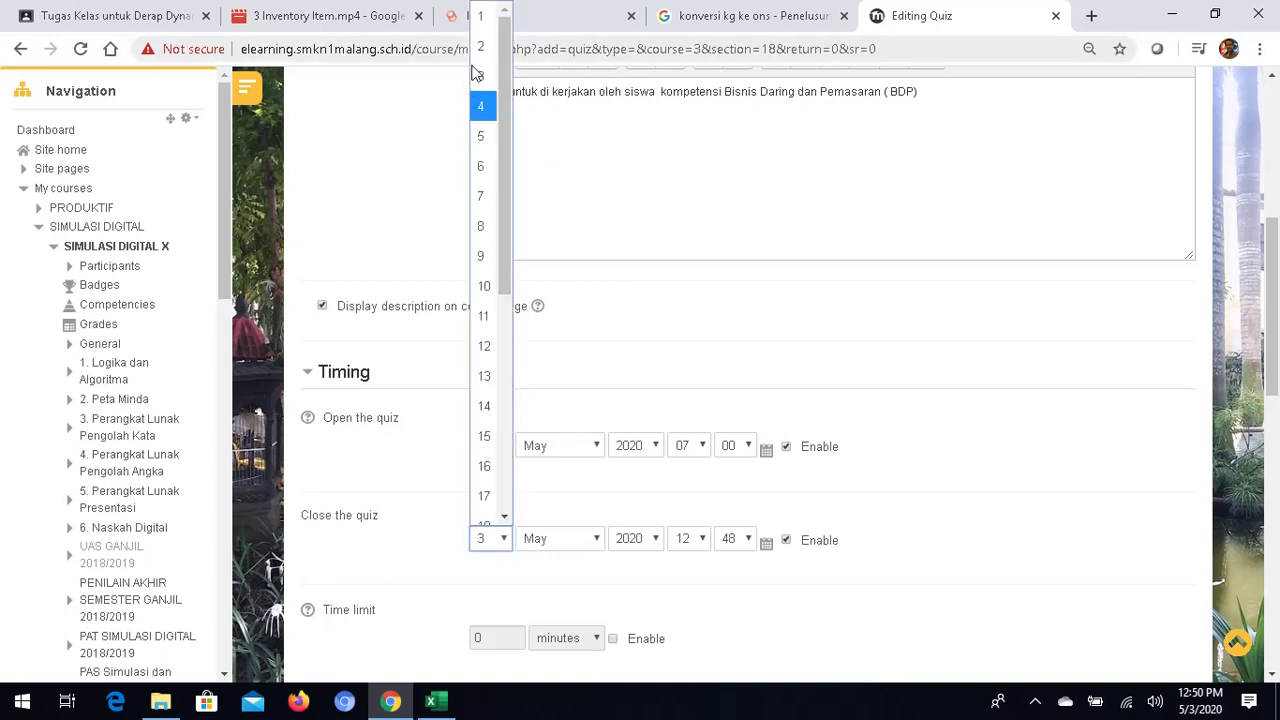
{"action": "left_click", "coordinate": [487, 291]}
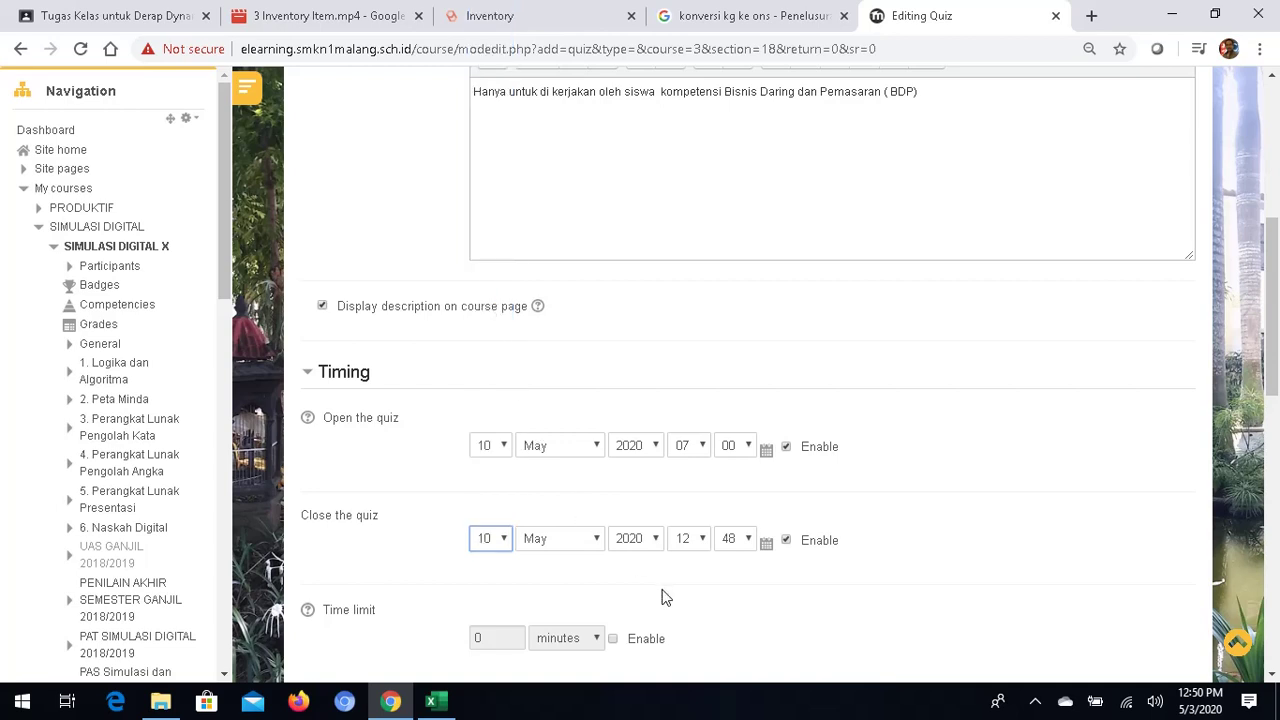
{"action": "left_click", "coordinate": [702, 545]}
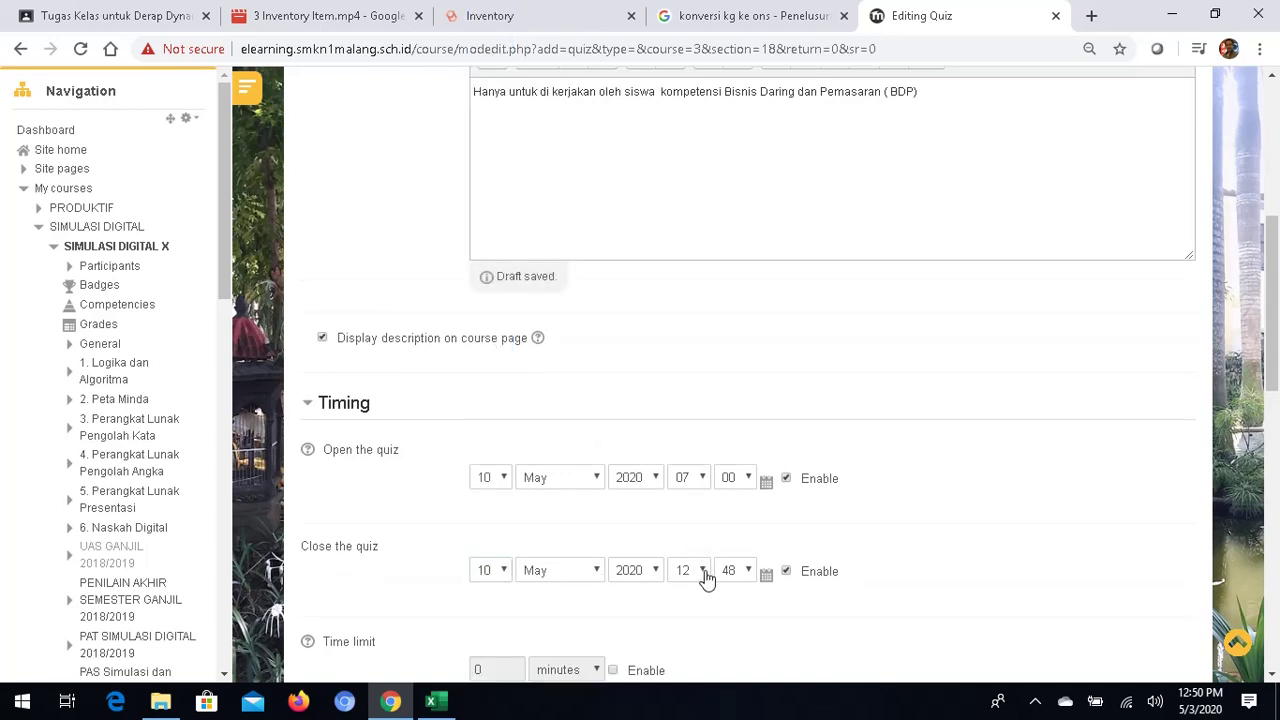
{"action": "left_click", "coordinate": [703, 571]}
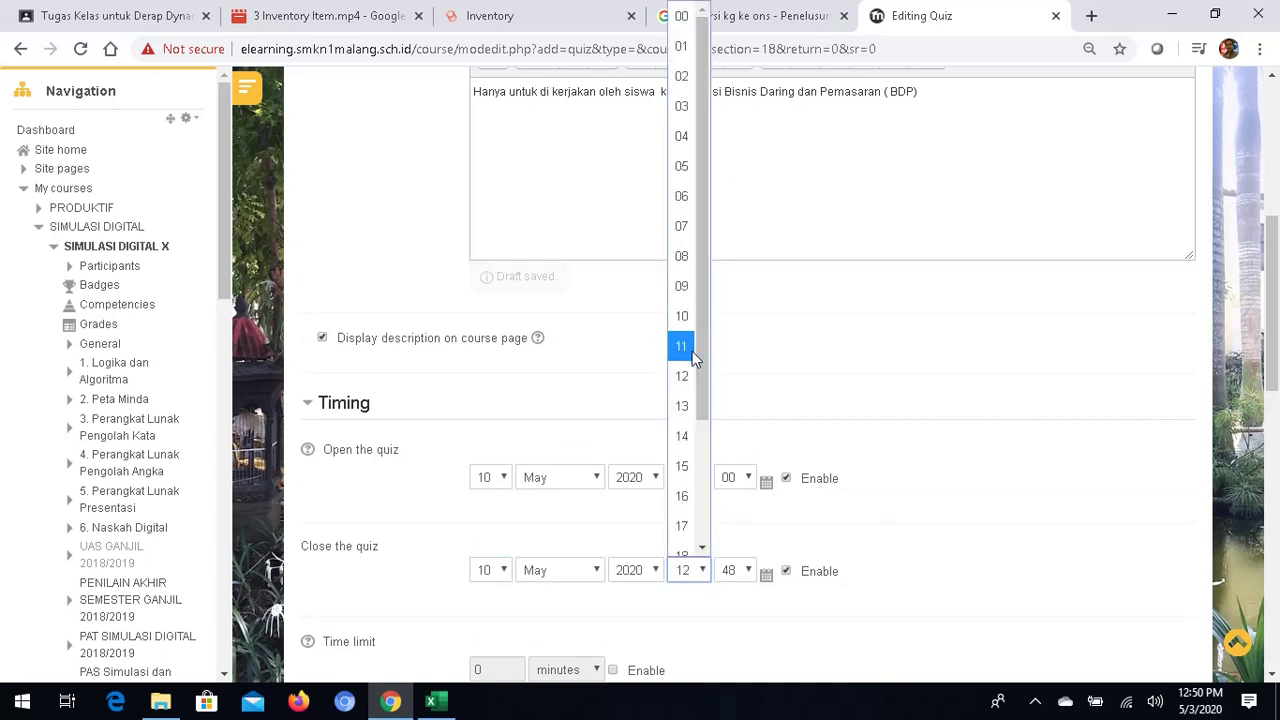
{"action": "left_click", "coordinate": [681, 286]}
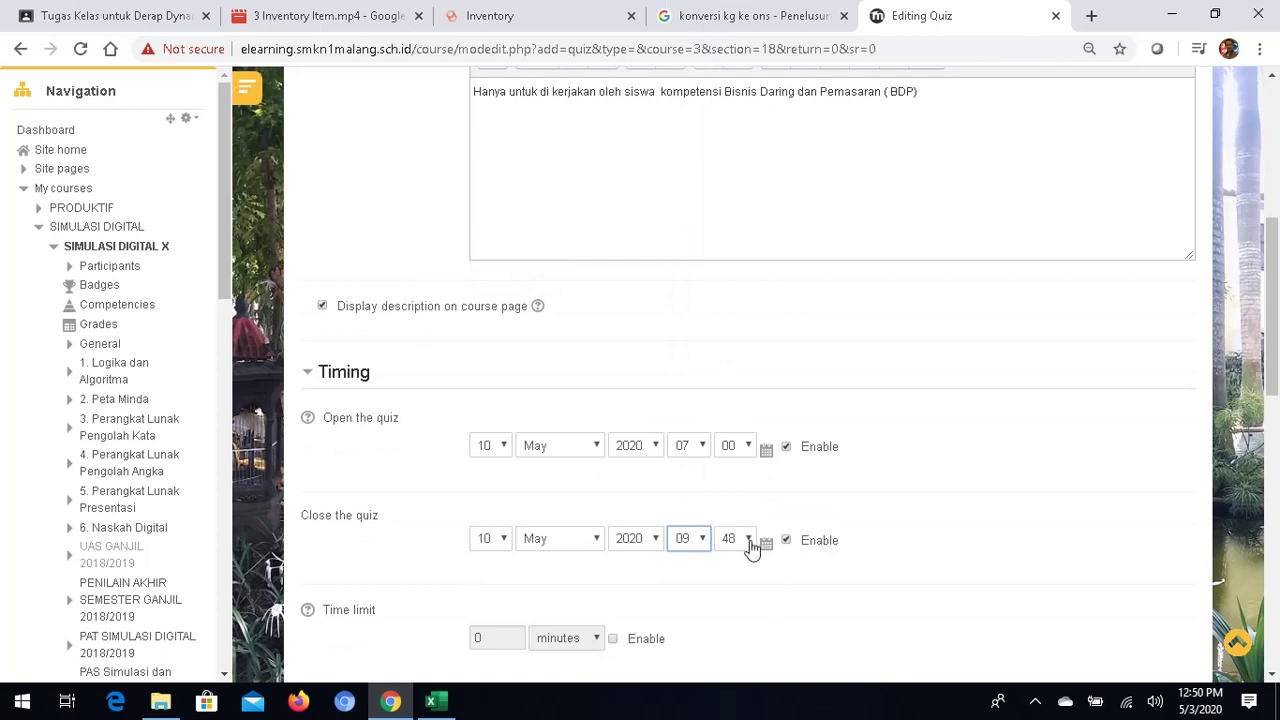
{"action": "left_click", "coordinate": [749, 540]}
{"action": "left_click_drag", "start_coordinate": [749, 315], "coordinate": [755, 285]}
{"action": "left_click", "coordinate": [727, 98]}
{"action": "scroll", "coordinate": [849, 371], "scroll_direction": "down", "scroll_amount": 3}
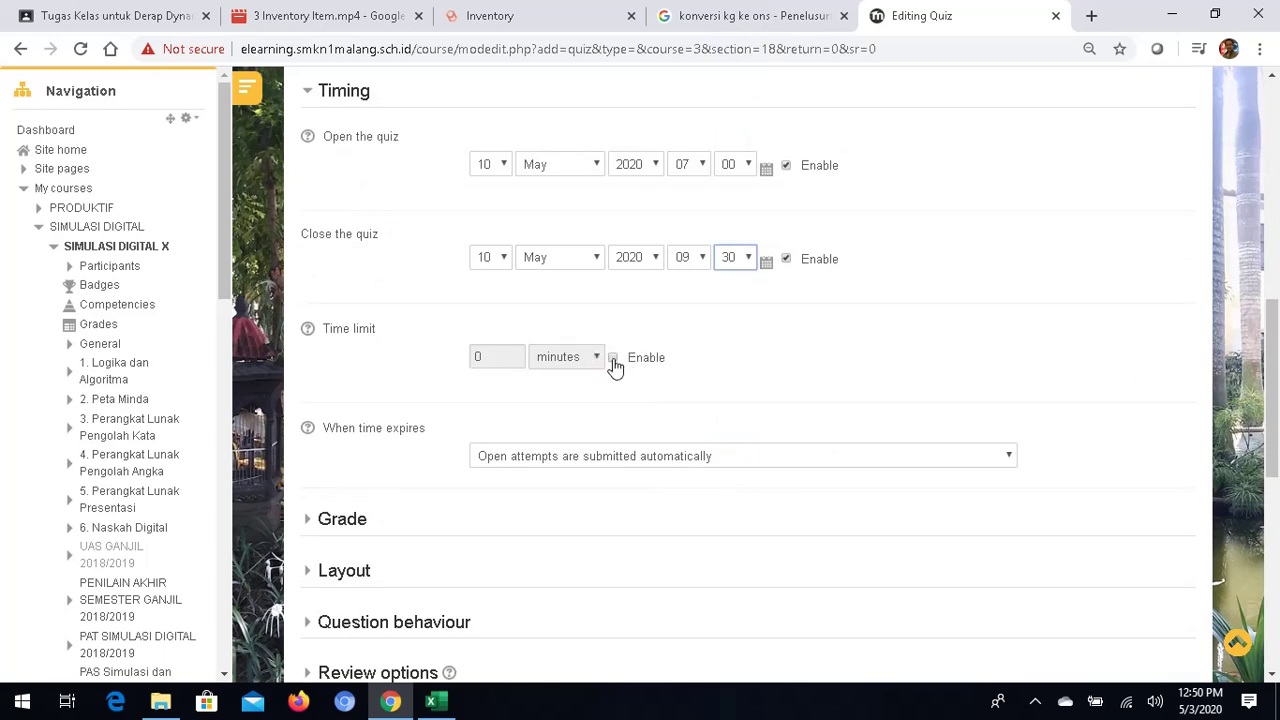
Enable a 60-minute time limit on the quiz
{"action": "left_click", "coordinate": [613, 358]}
{"action": "left_click_drag", "start_coordinate": [500, 357], "coordinate": [465, 348]}
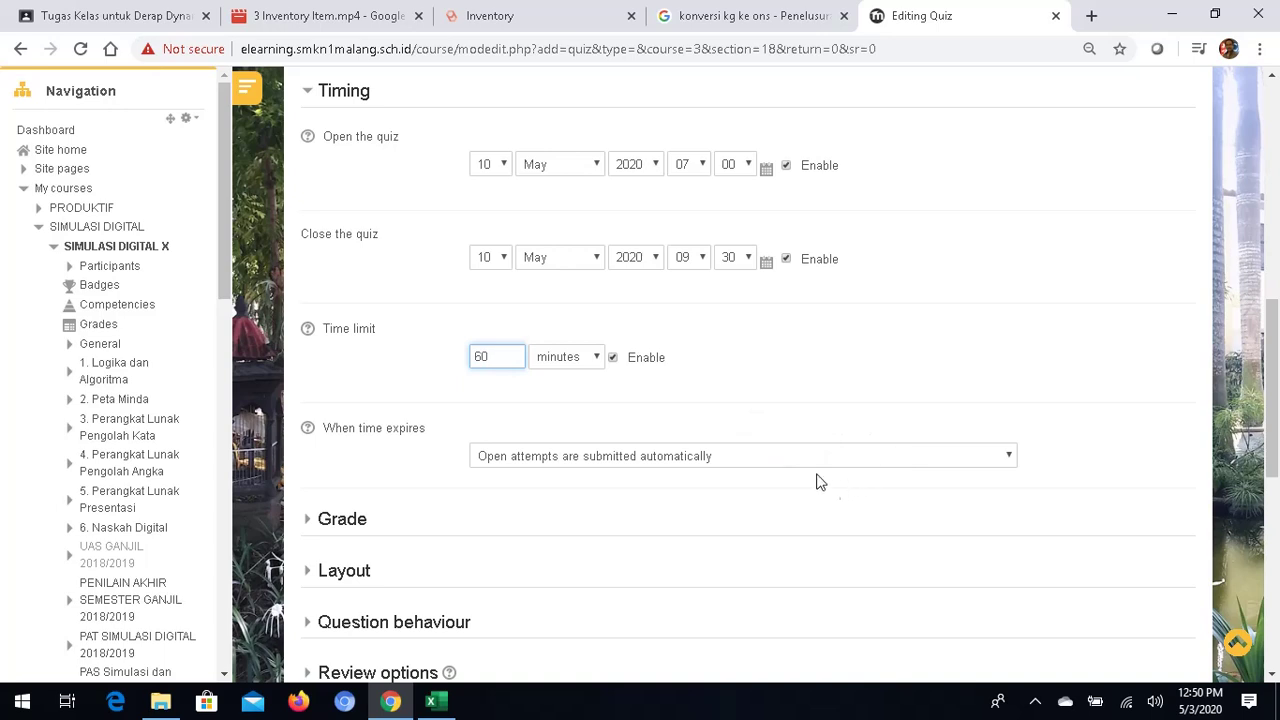
{"action": "scroll", "coordinate": [710, 427], "scroll_direction": "down", "scroll_amount": 1}
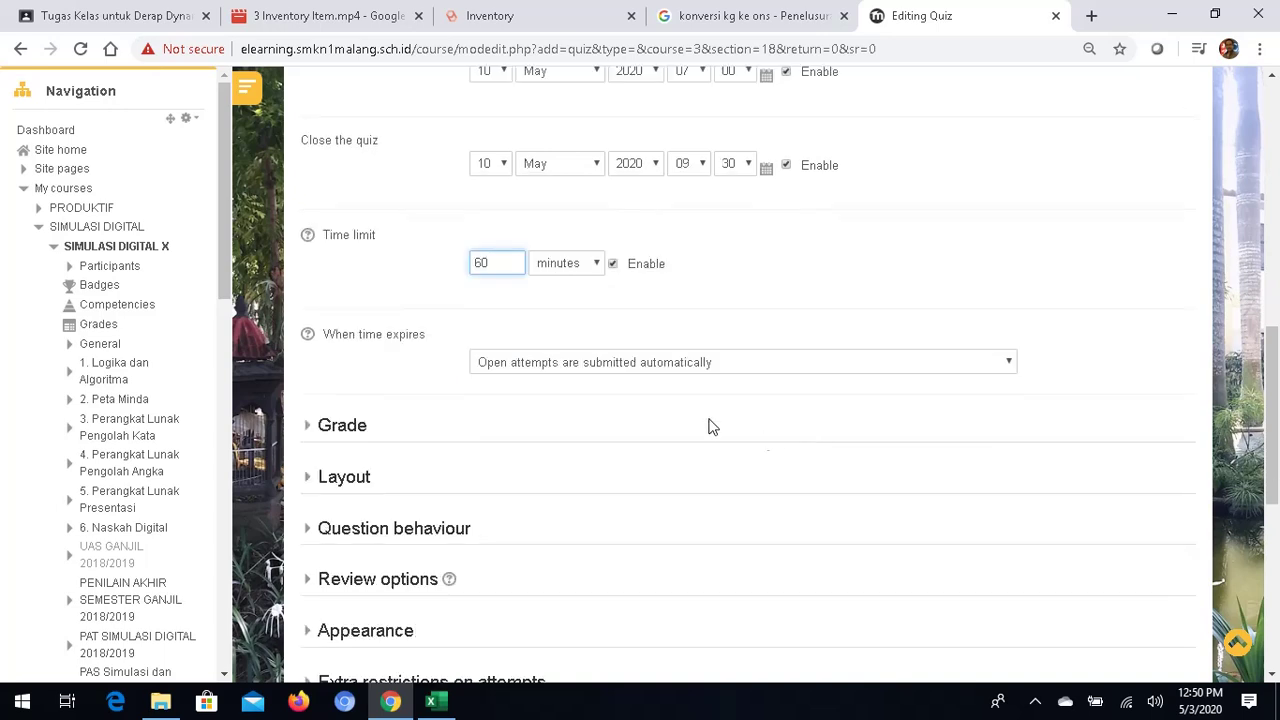
Review the grade settings and set the layout to a new page every 4 questions
{"action": "left_click", "coordinate": [338, 432]}
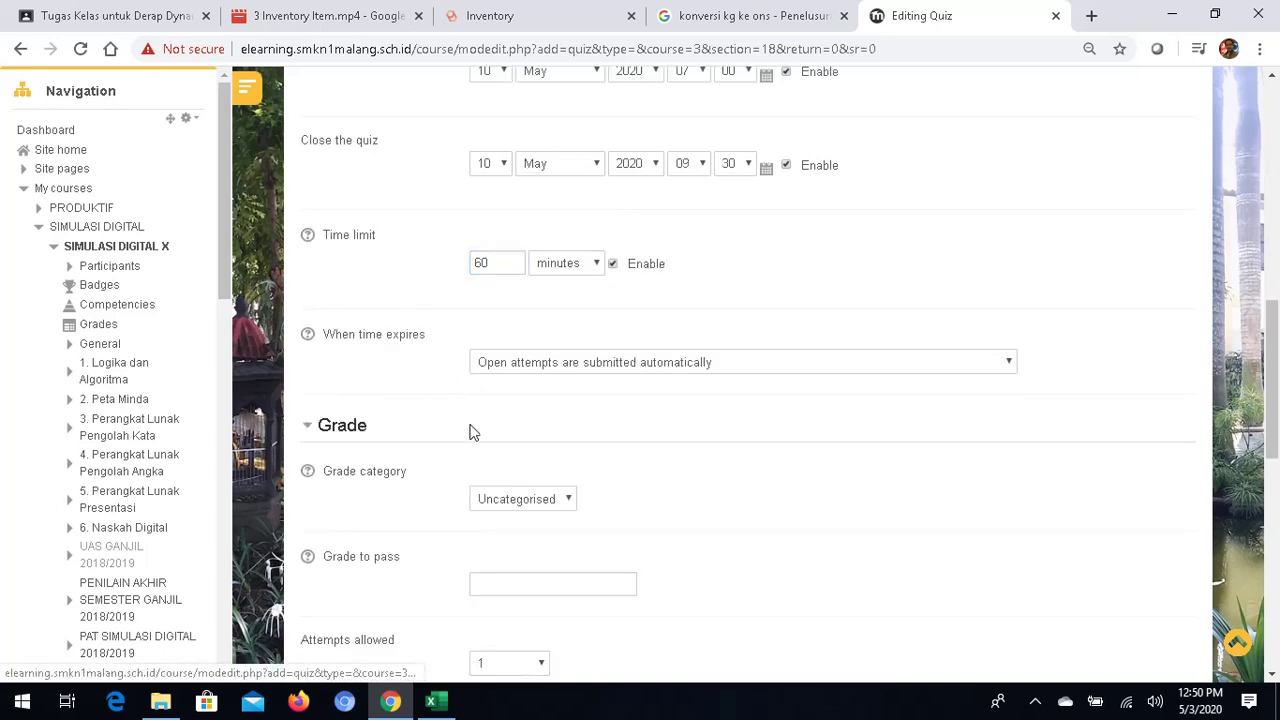
{"action": "scroll", "coordinate": [591, 477], "scroll_direction": "down", "scroll_amount": 2}
{"action": "scroll", "coordinate": [370, 450], "scroll_direction": "down", "scroll_amount": 1}
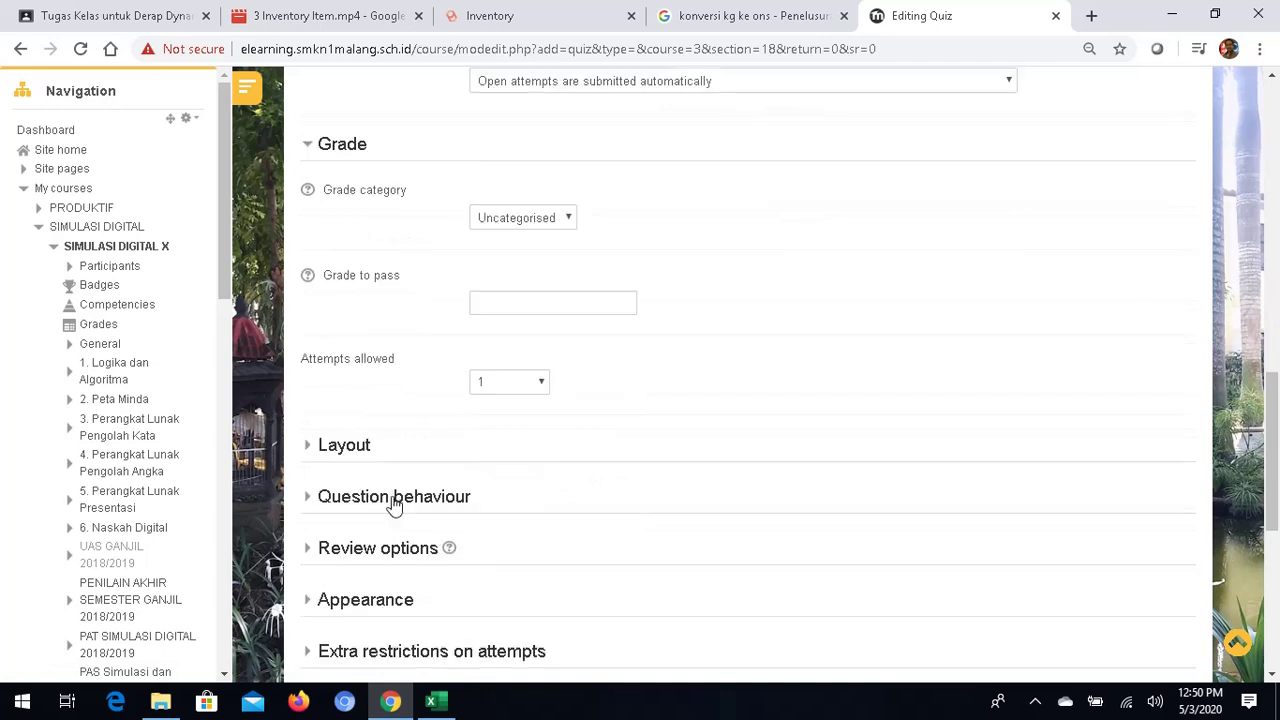
{"action": "left_click", "coordinate": [343, 446]}
{"action": "scroll", "coordinate": [684, 512], "scroll_direction": "down", "scroll_amount": 1}
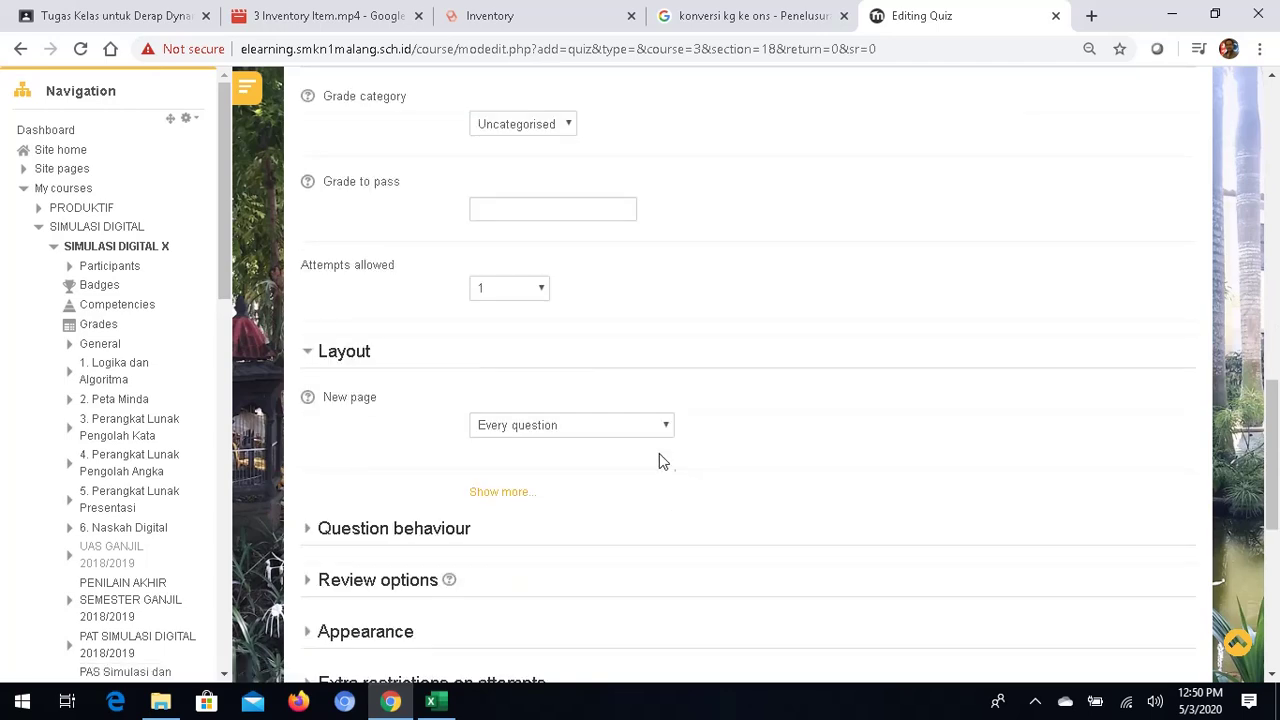
{"action": "left_click", "coordinate": [666, 432]}
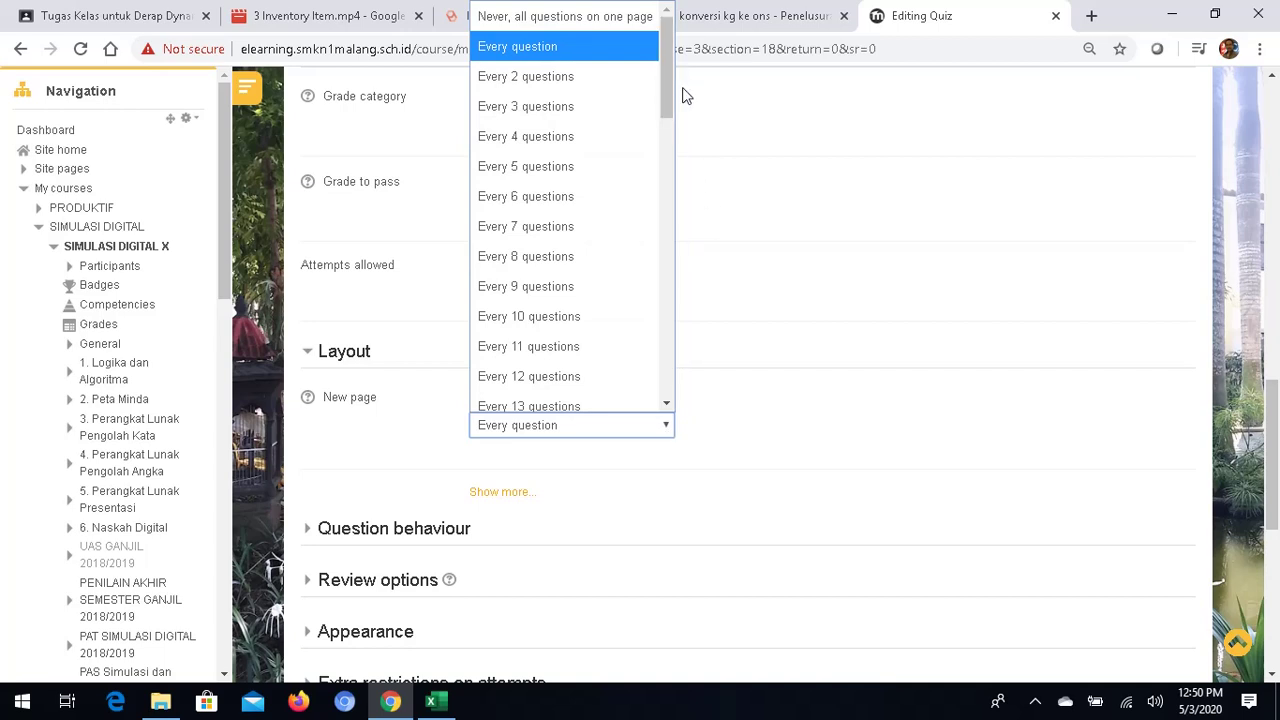
{"action": "left_click_drag", "start_coordinate": [668, 91], "coordinate": [663, 67]}
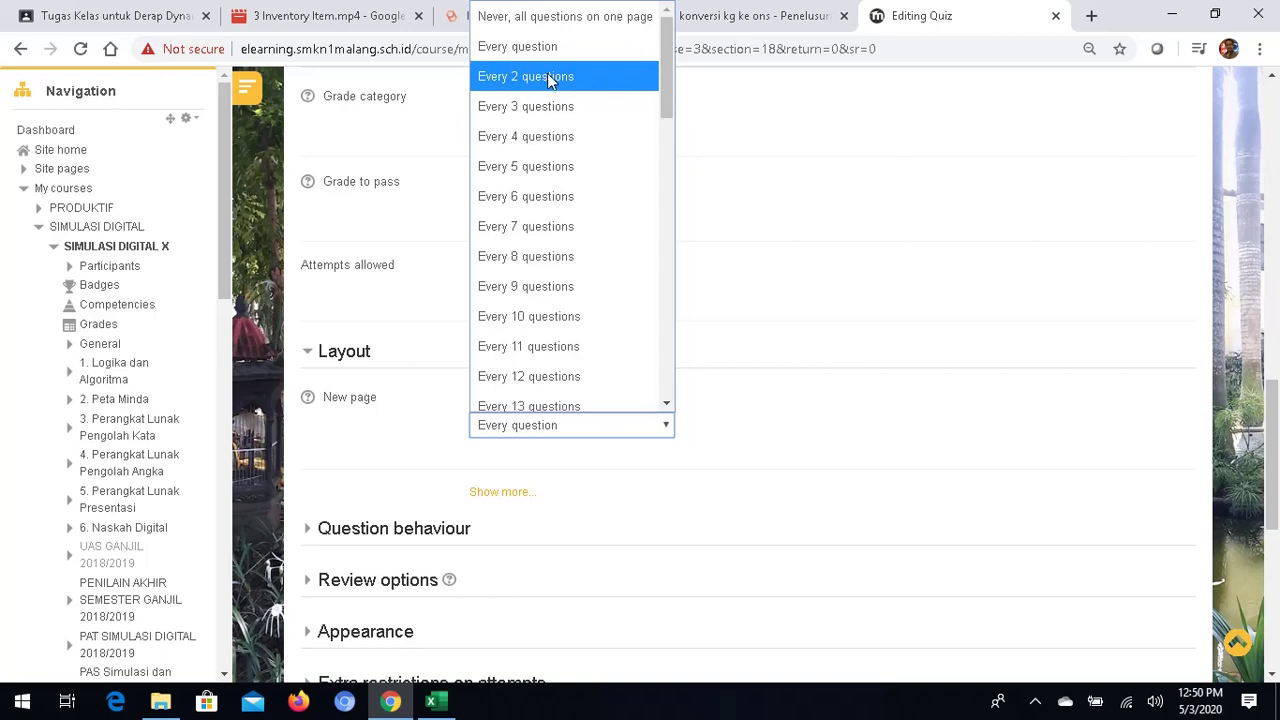
{"action": "left_click", "coordinate": [553, 136]}
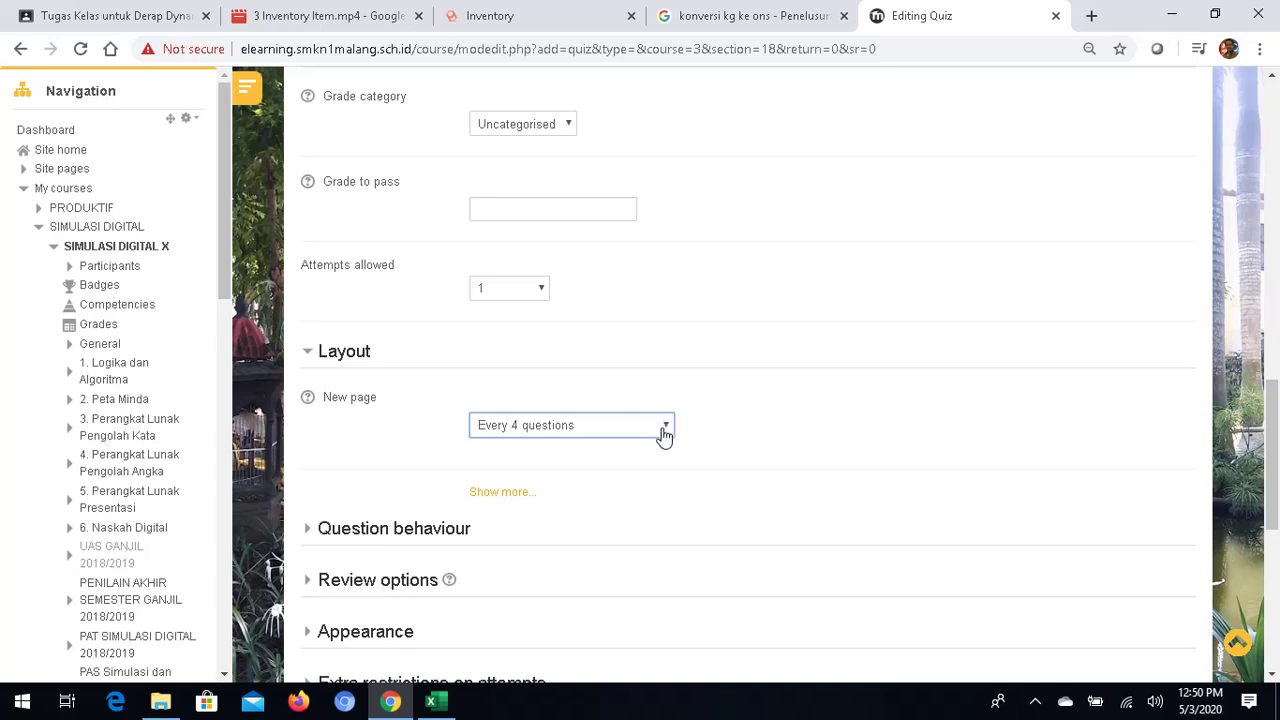
Reveal the Question behaviour and Appearance settings, with grades at 0 decimal places
{"action": "scroll", "coordinate": [610, 497], "scroll_direction": "down", "scroll_amount": 1}
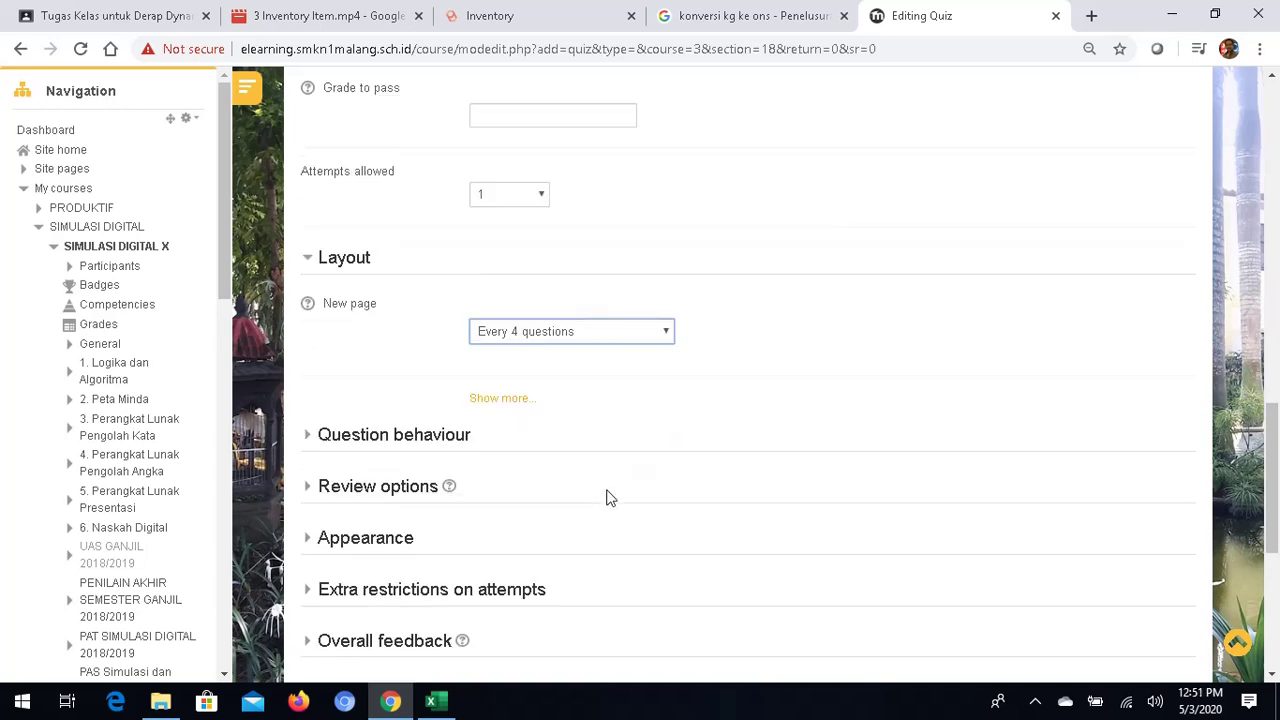
{"action": "left_click", "coordinate": [465, 438]}
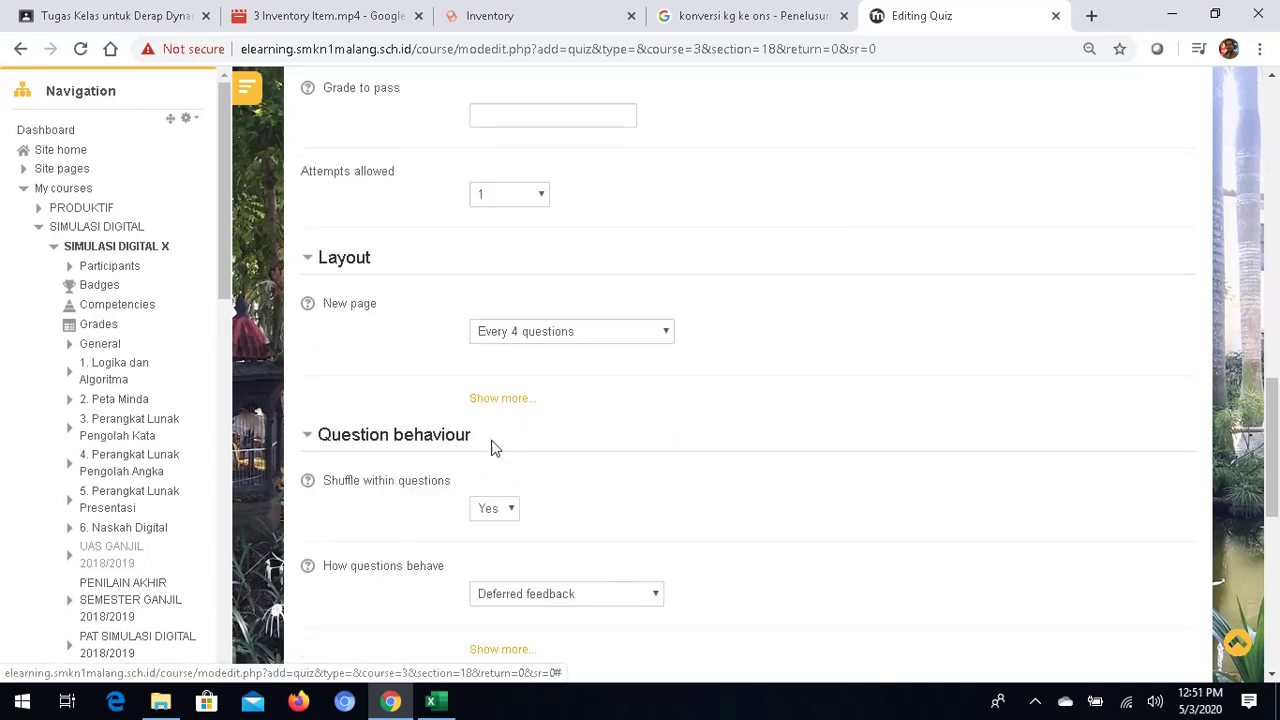
{"action": "scroll", "coordinate": [518, 462], "scroll_direction": "down", "scroll_amount": 3}
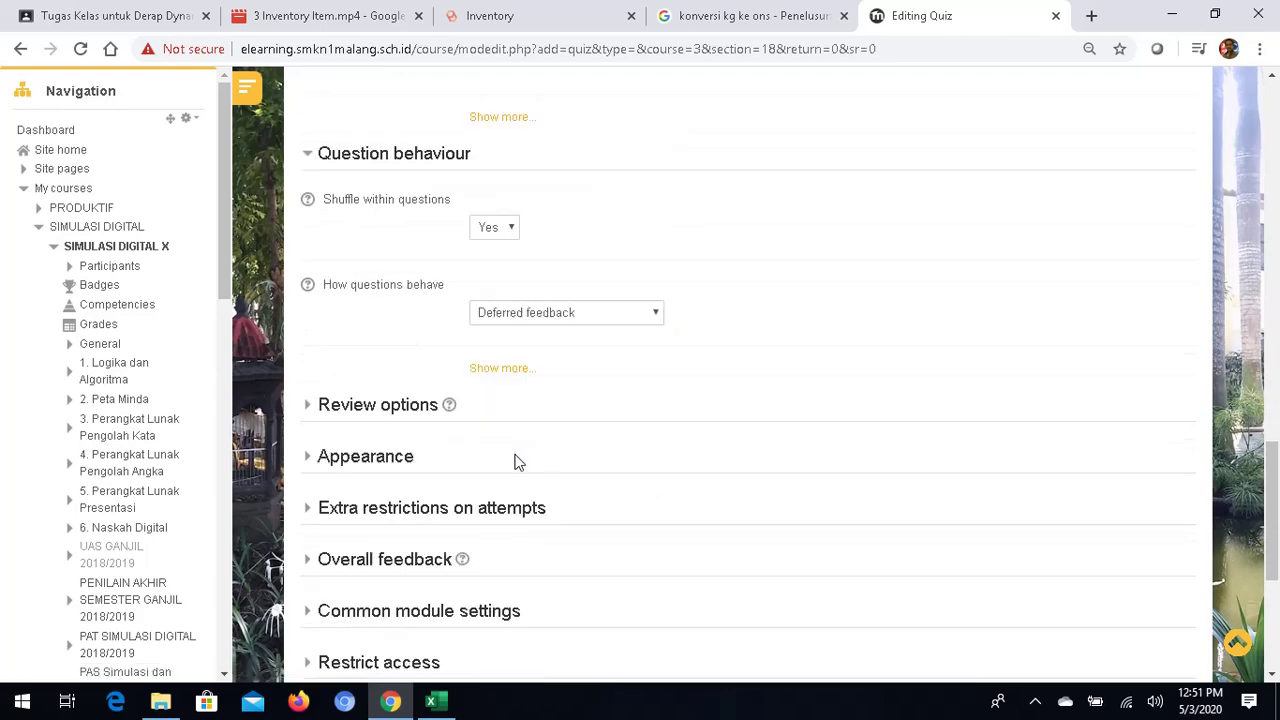
{"action": "left_click", "coordinate": [378, 457]}
{"action": "scroll", "coordinate": [557, 486], "scroll_direction": "down", "scroll_amount": 2}
{"action": "scroll", "coordinate": [530, 495], "scroll_direction": "down", "scroll_amount": 3}
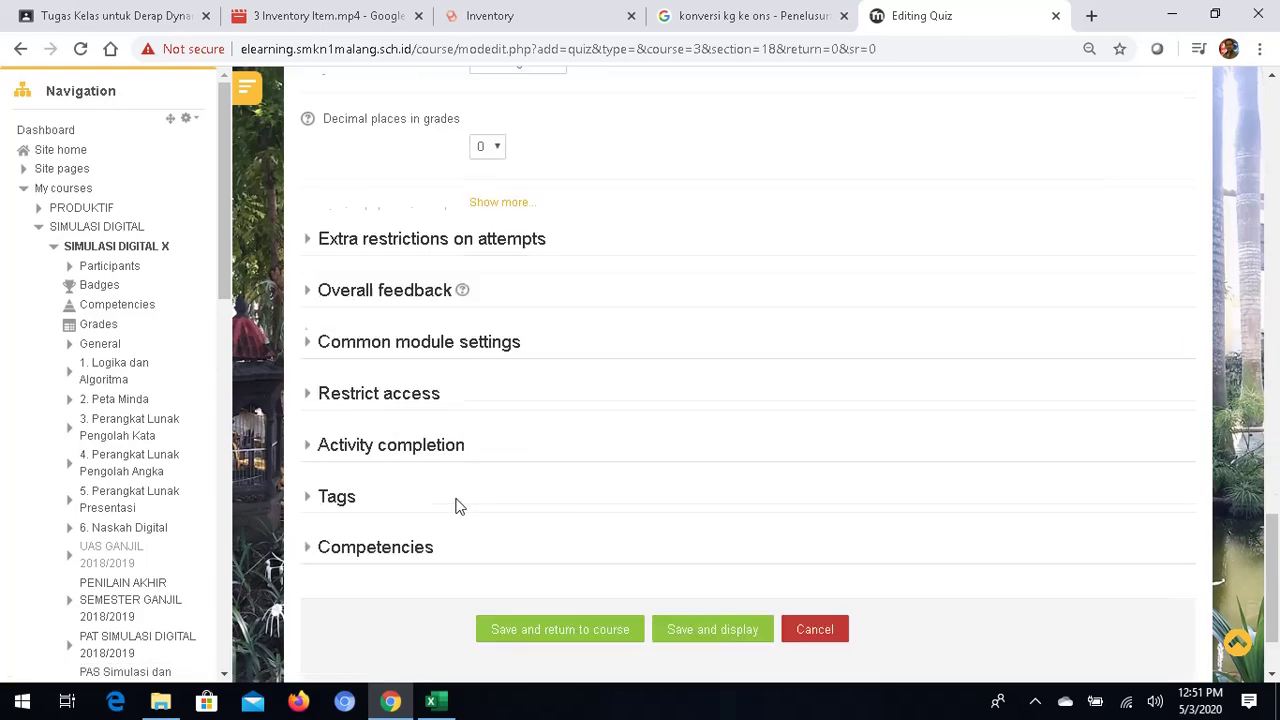
Add a Group access restriction so only group X-bdp1-2019 can take the quiz
{"action": "left_click", "coordinate": [380, 402]}
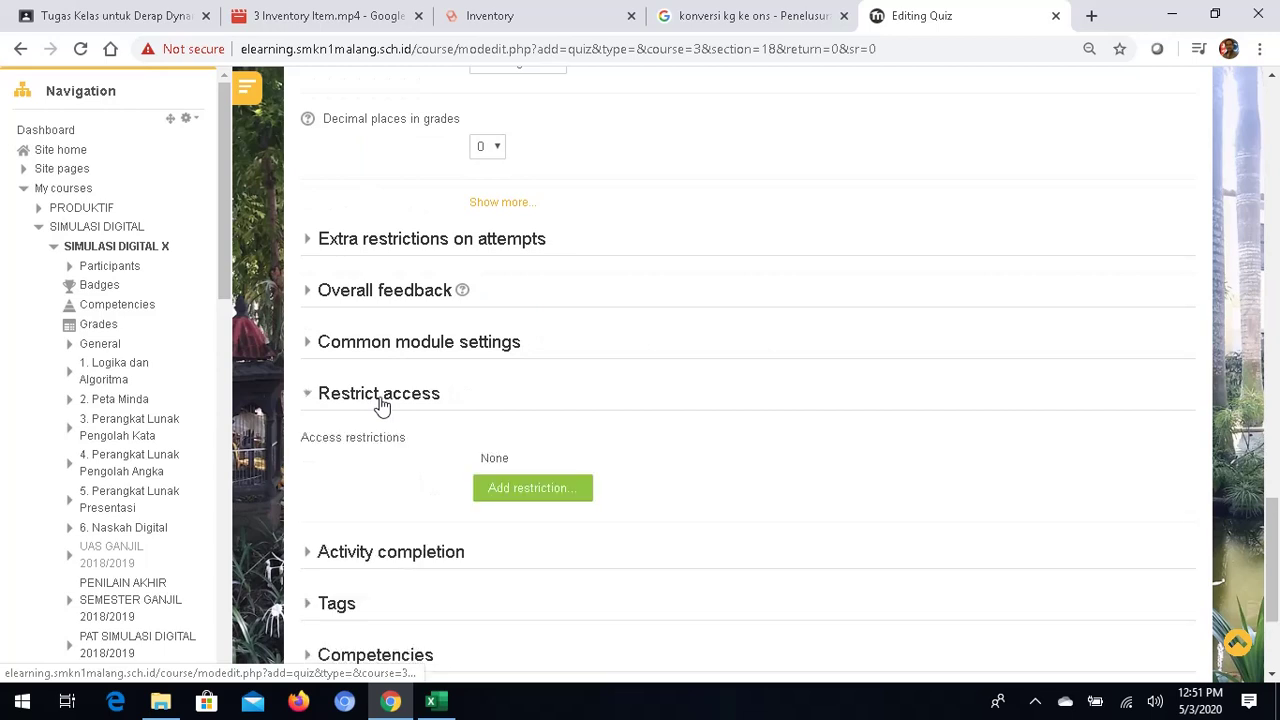
{"action": "left_click", "coordinate": [536, 489]}
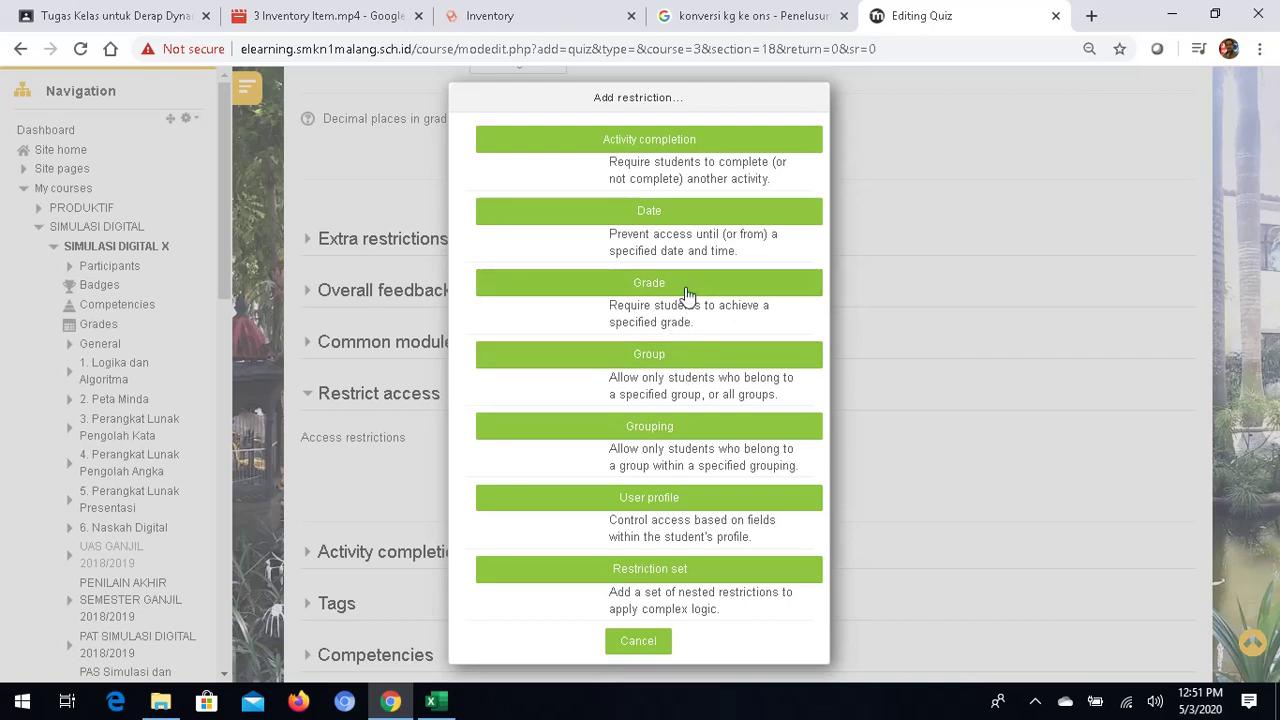
{"action": "left_click", "coordinate": [683, 362]}
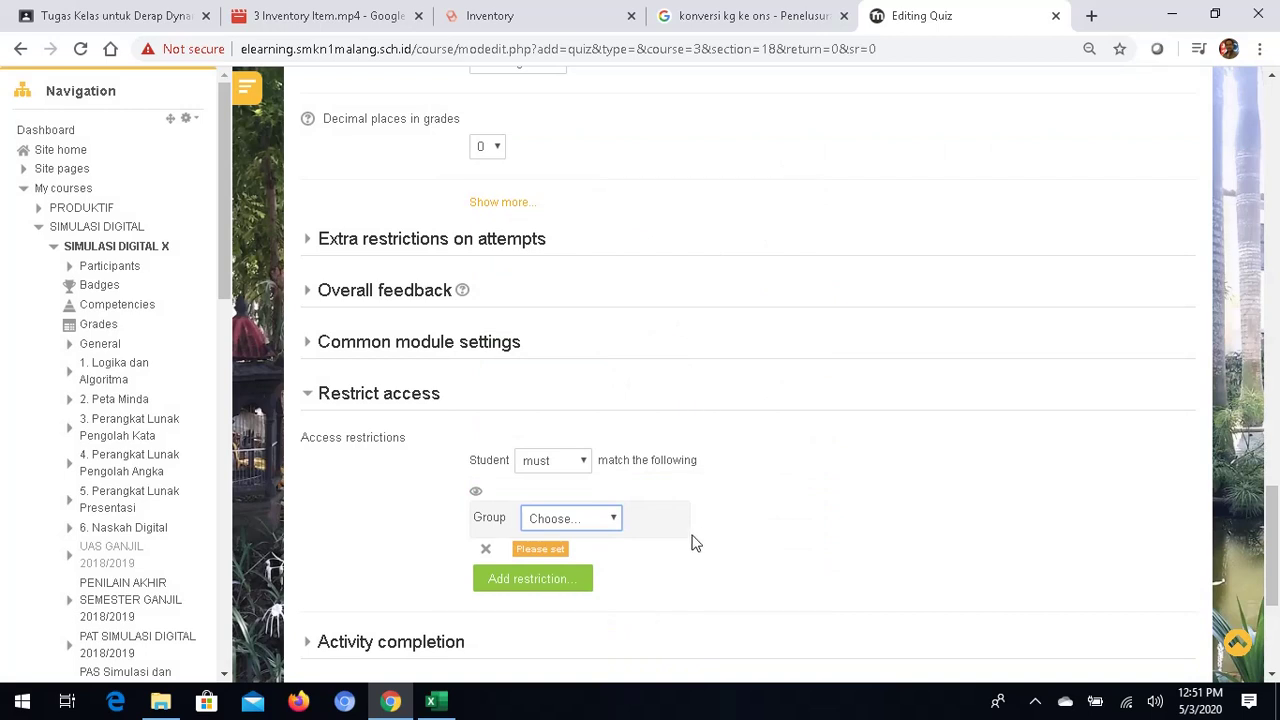
{"action": "left_click", "coordinate": [611, 521]}
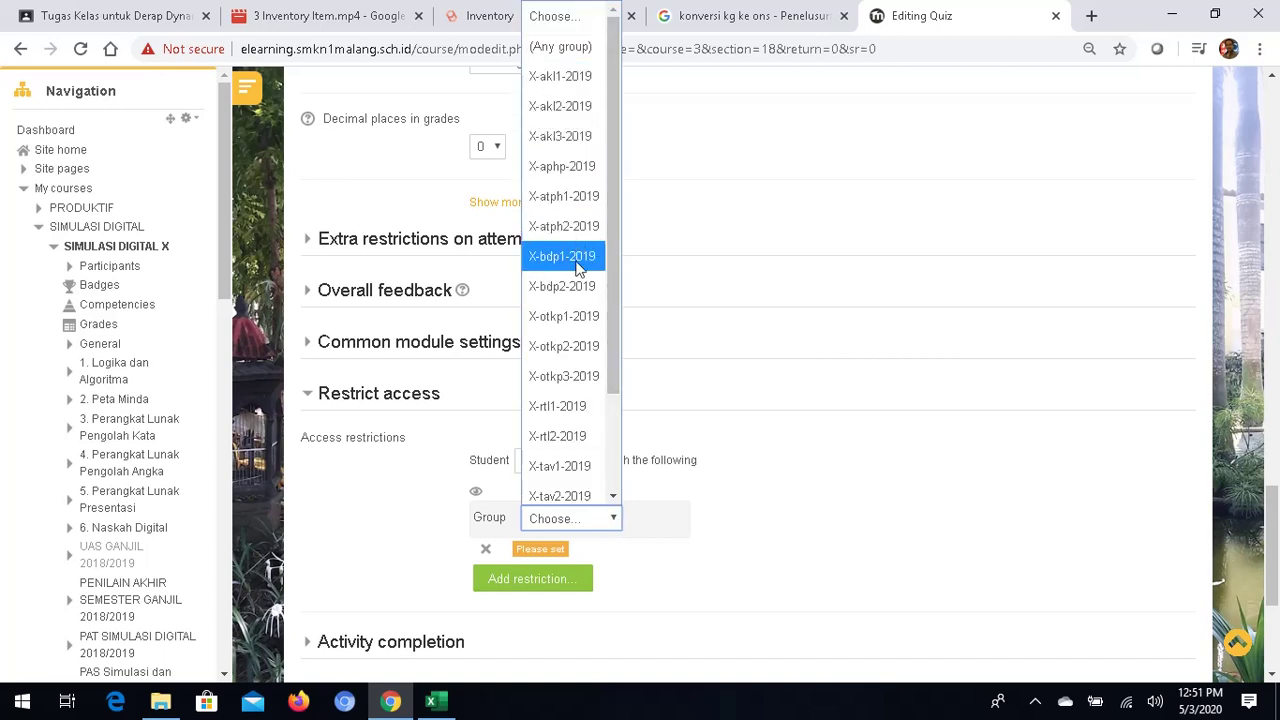
{"action": "left_click_drag", "start_coordinate": [615, 387], "coordinate": [634, 369]}
Restrict the quiz to group X-bdp1-2019 and add a second Group restriction
{"action": "left_click", "coordinate": [576, 262]}
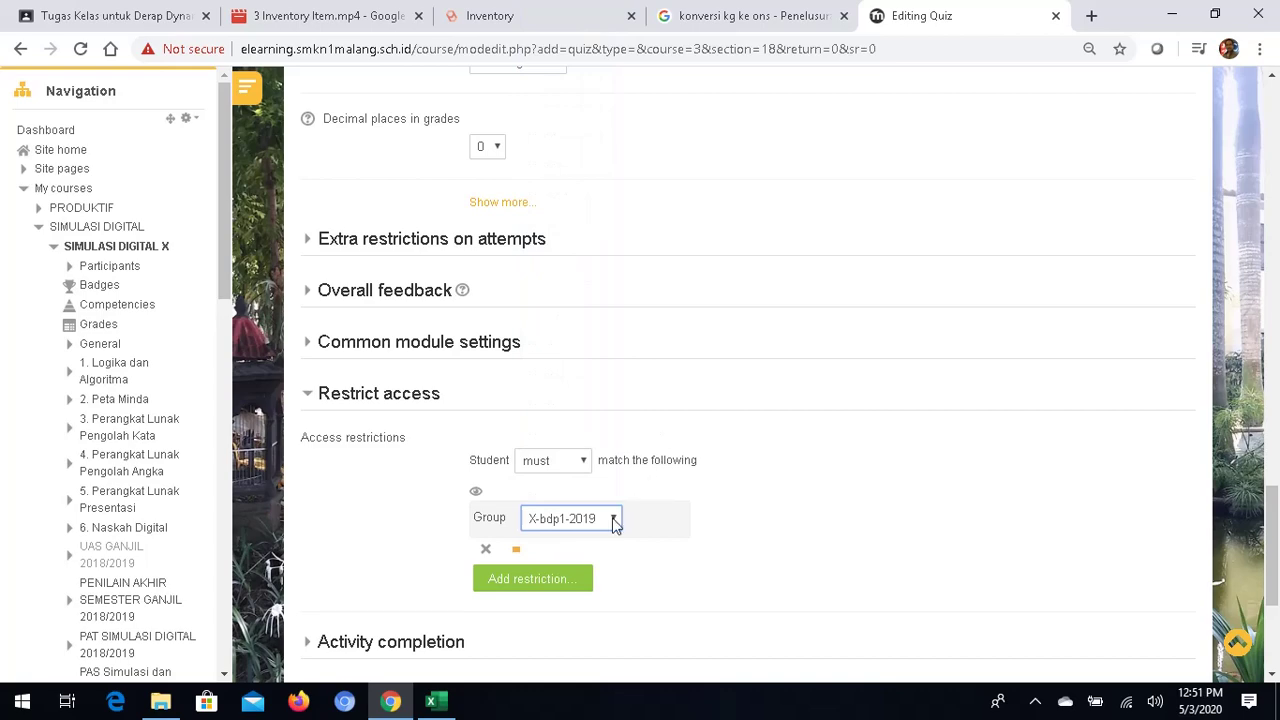
{"action": "left_click", "coordinate": [521, 582]}
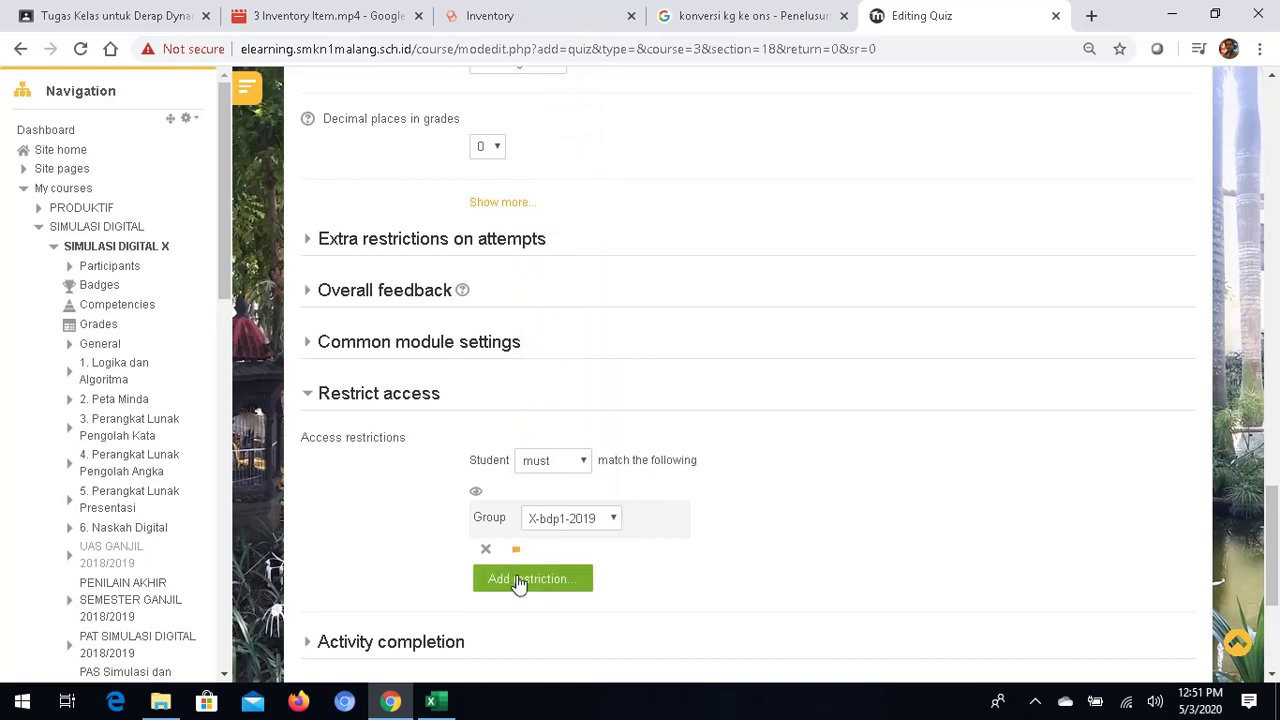
{"action": "left_click", "coordinate": [685, 354]}
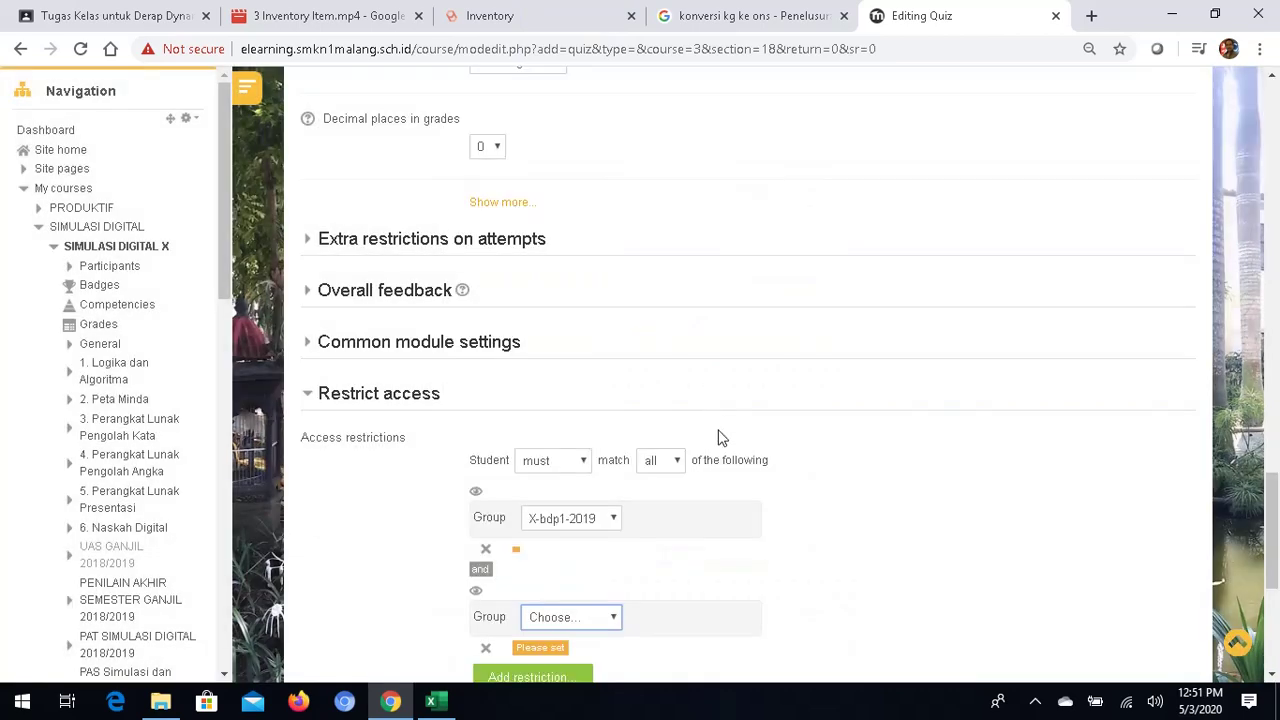
{"action": "left_click", "coordinate": [613, 520]}
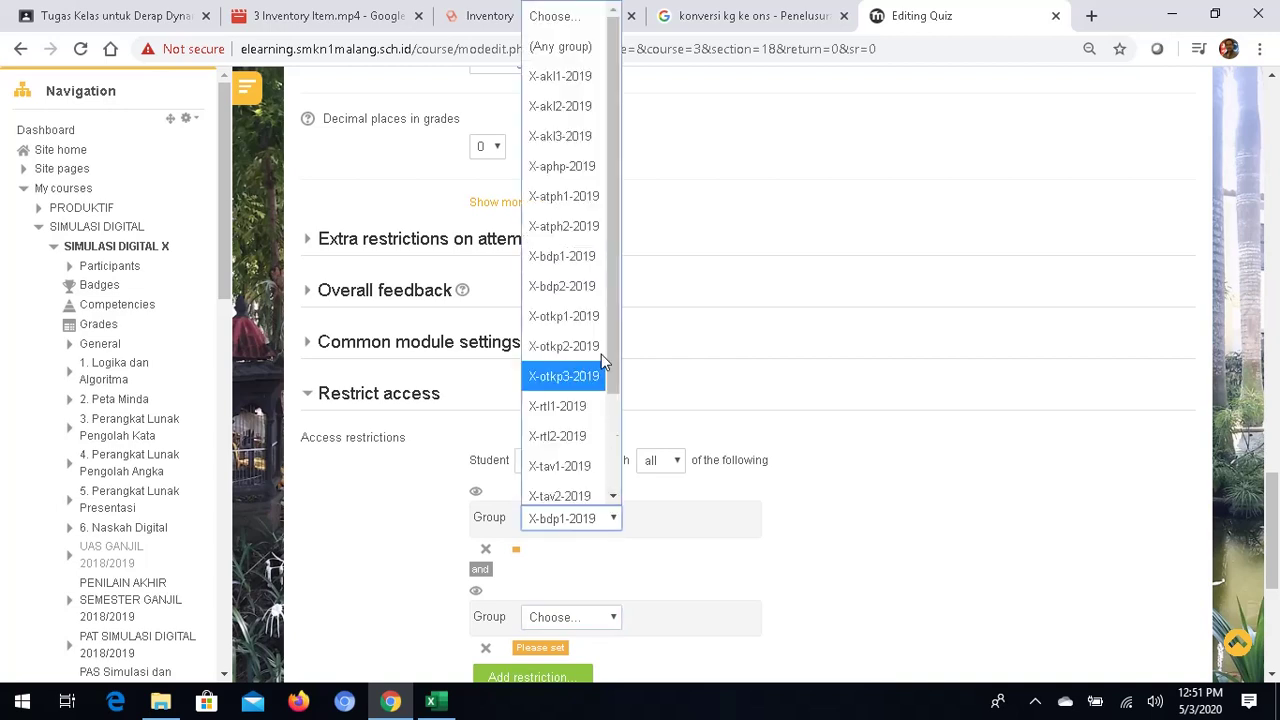
{"action": "left_click", "coordinate": [583, 289]}
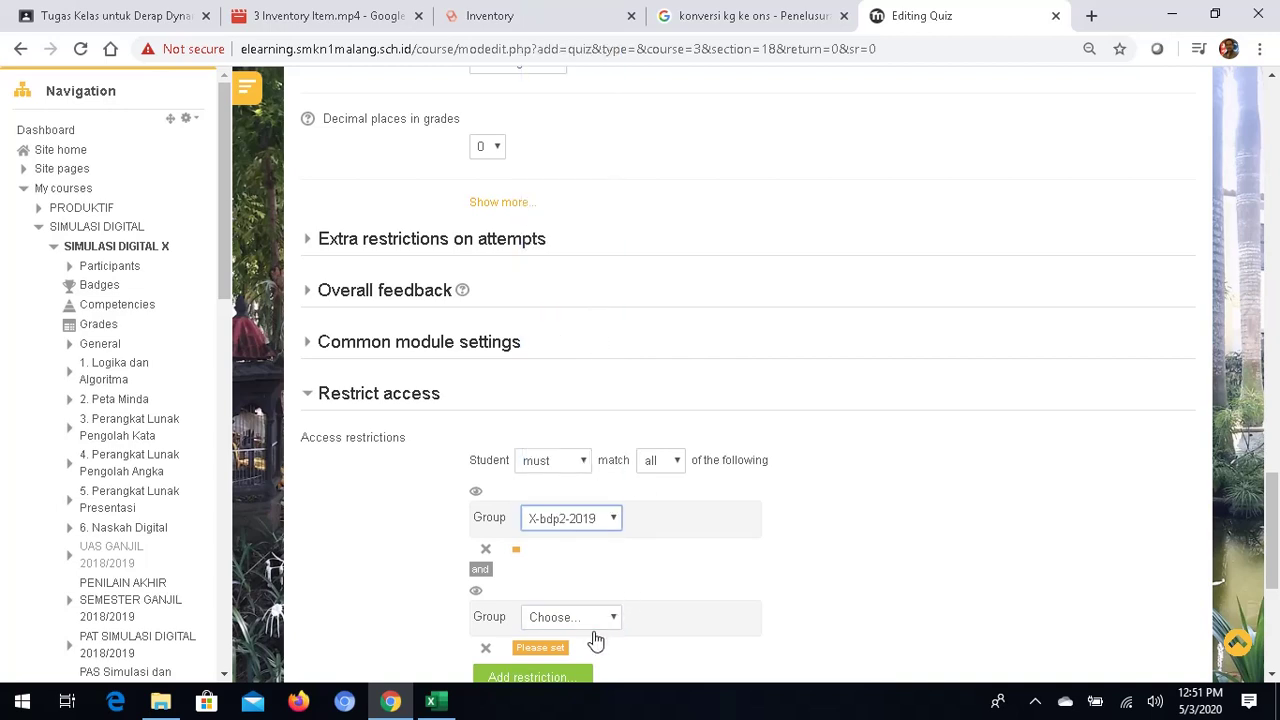
{"action": "scroll", "coordinate": [563, 635], "scroll_direction": "down", "scroll_amount": 2}
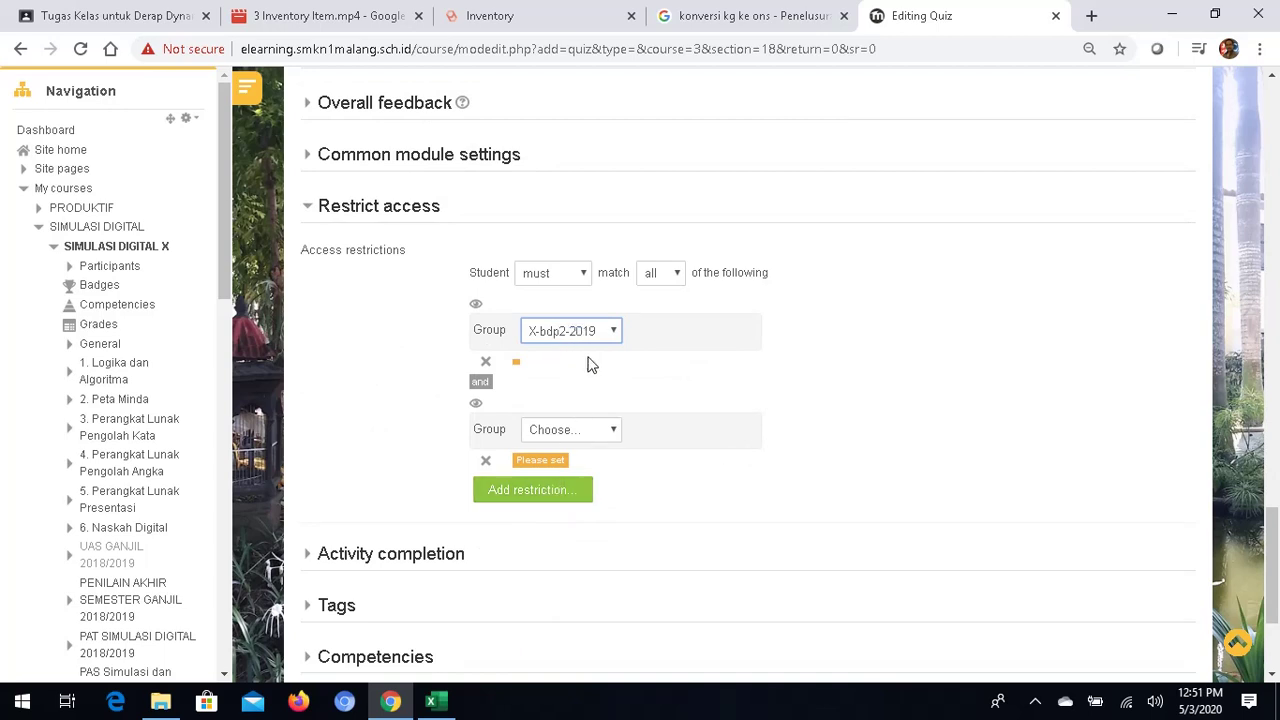
{"action": "left_click", "coordinate": [614, 331]}
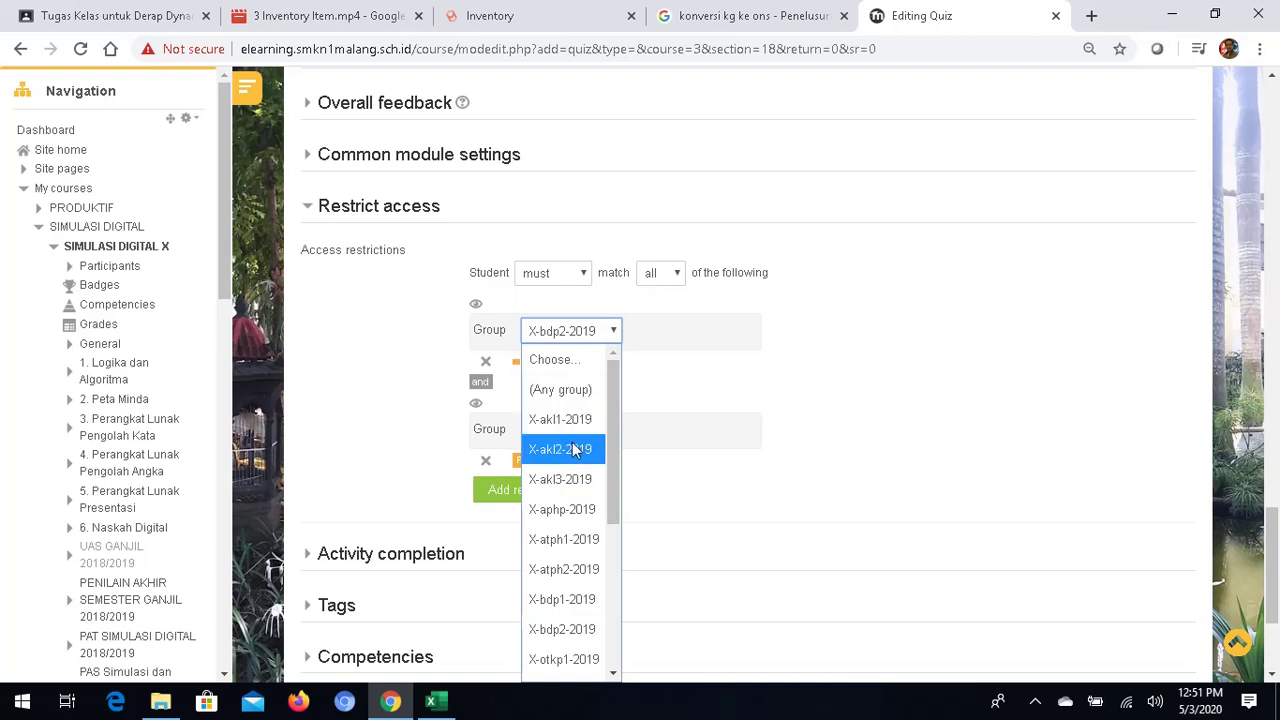
{"action": "scroll", "coordinate": [597, 577], "scroll_direction": "down", "scroll_amount": 2}
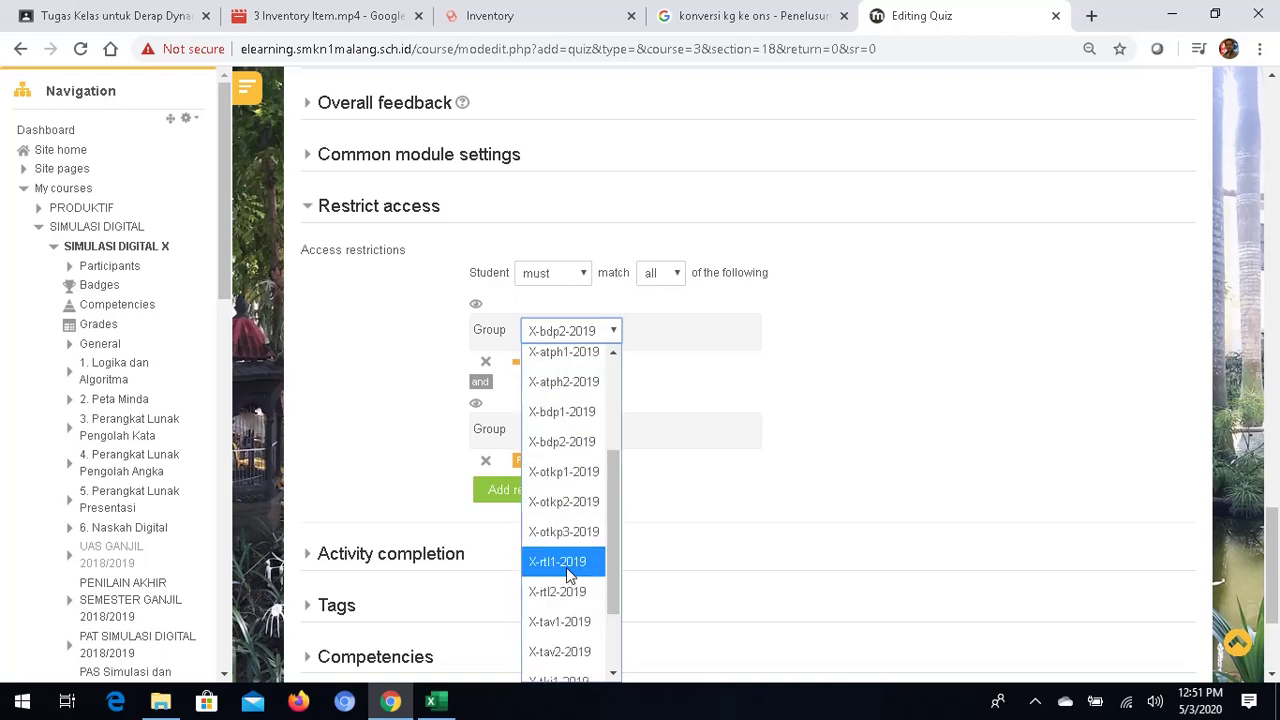
{"action": "left_click", "coordinate": [564, 411]}
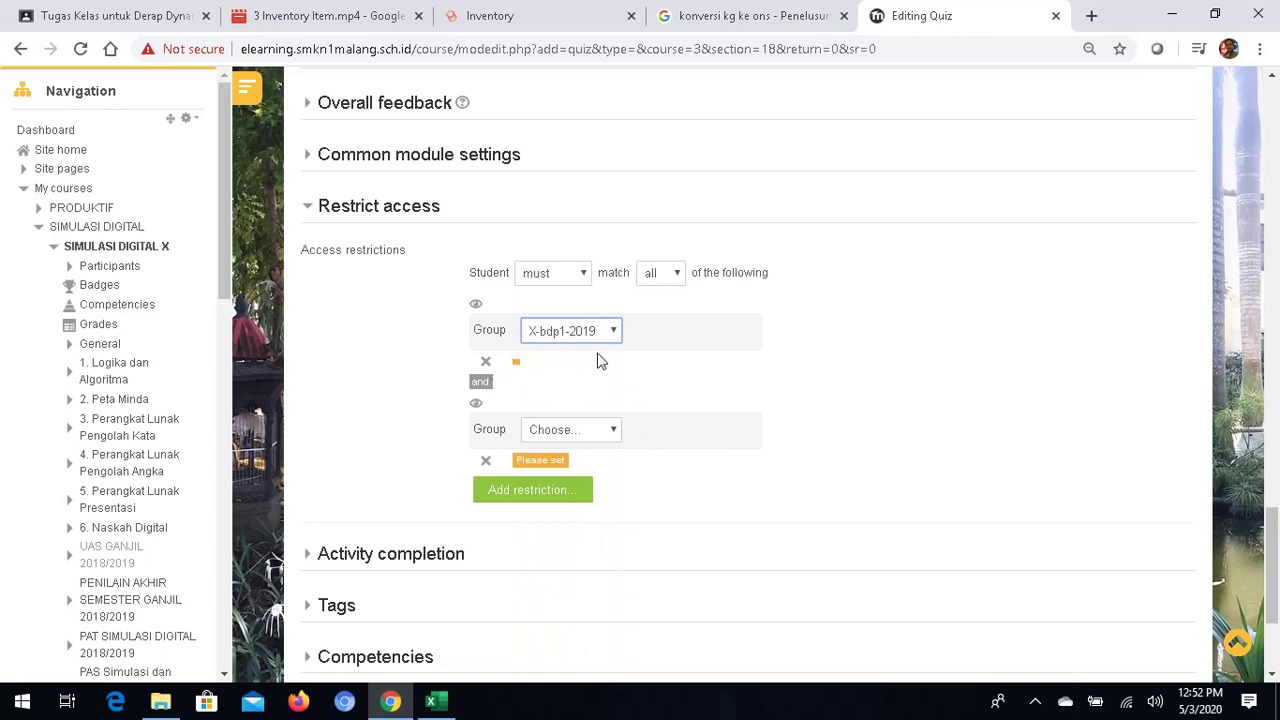
Set the second restriction to X-bdp2-2019 and require students to match any condition
{"action": "left_click", "coordinate": [614, 432]}
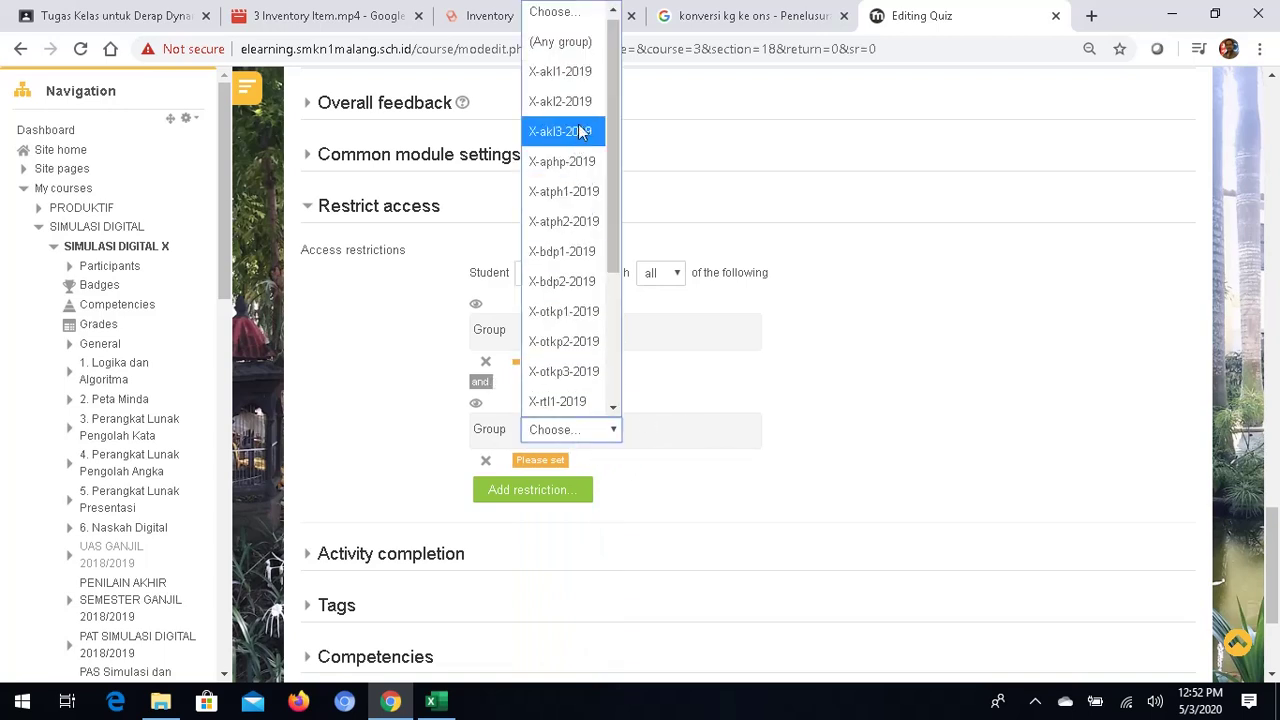
{"action": "left_click", "coordinate": [583, 282]}
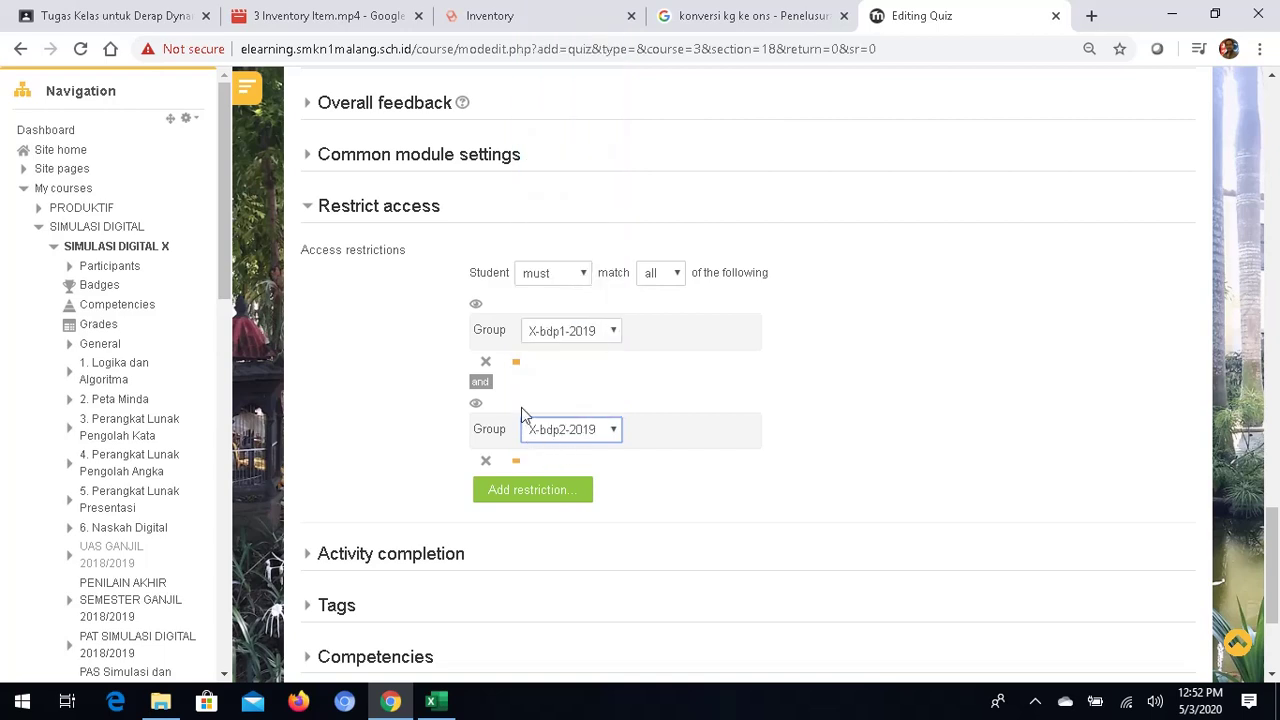
{"action": "left_click", "coordinate": [678, 278]}
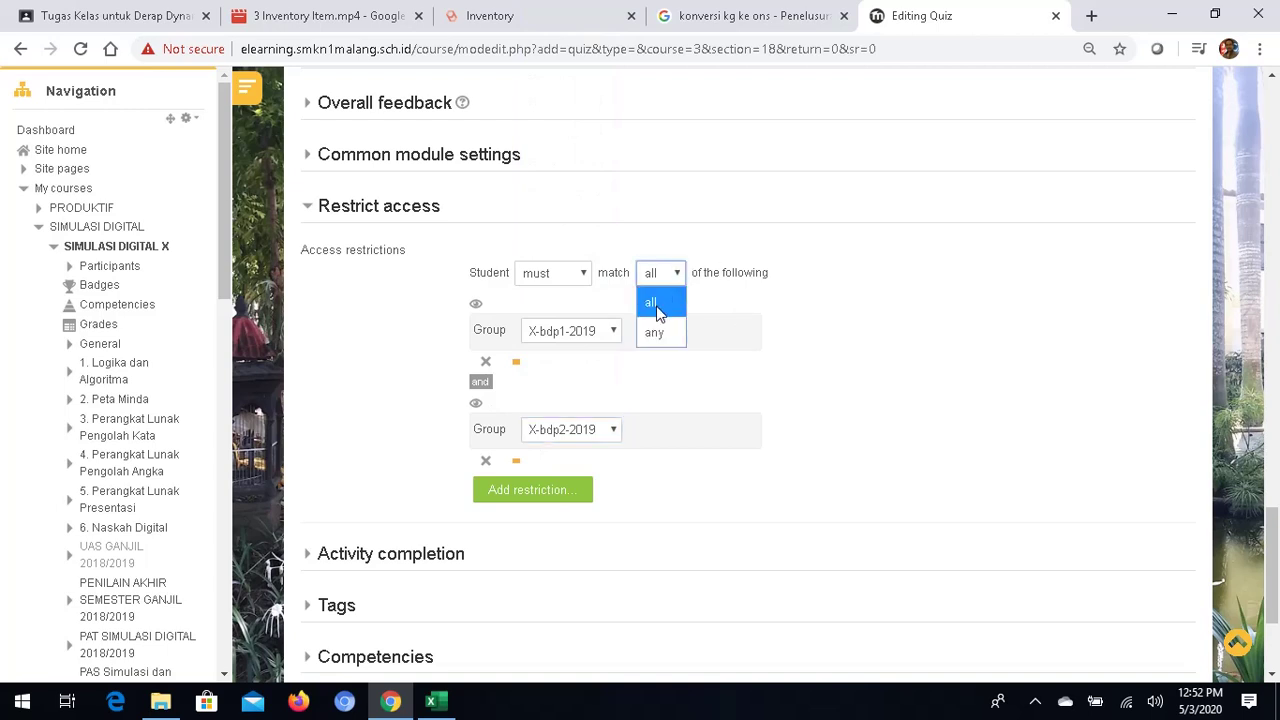
{"action": "left_click", "coordinate": [656, 333]}
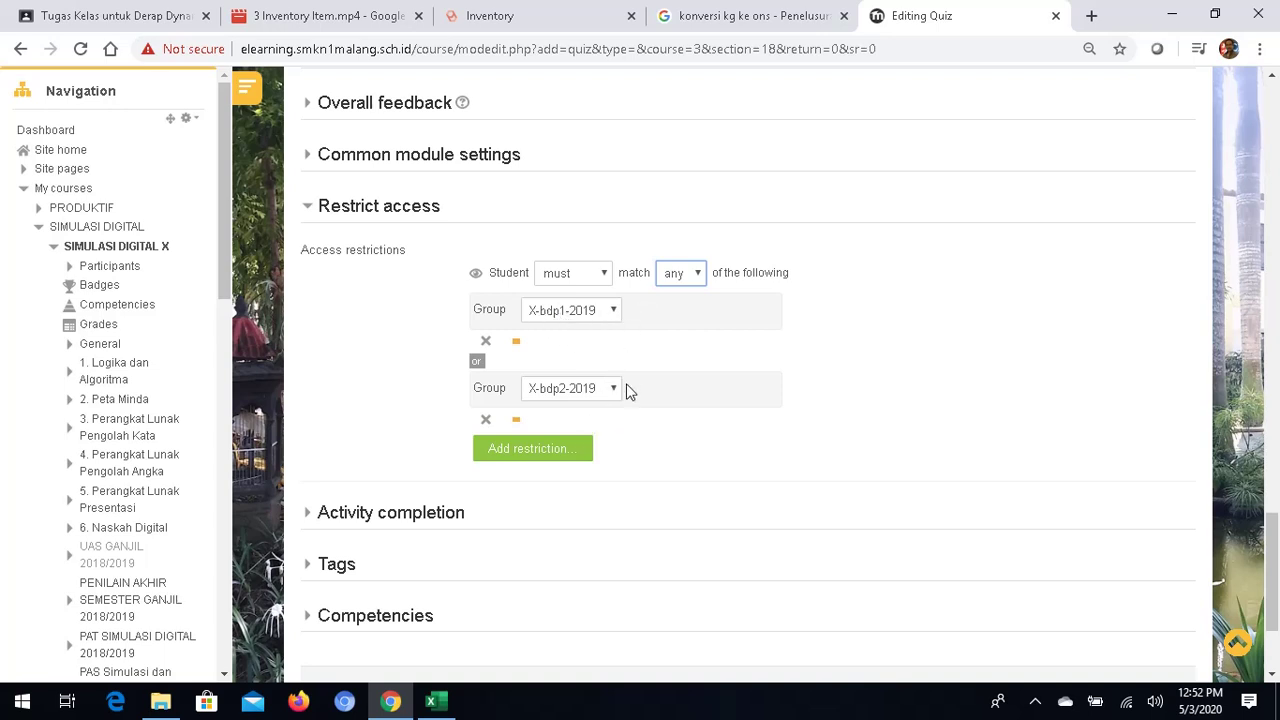
{"action": "scroll", "coordinate": [570, 418], "scroll_direction": "down", "scroll_amount": 2}
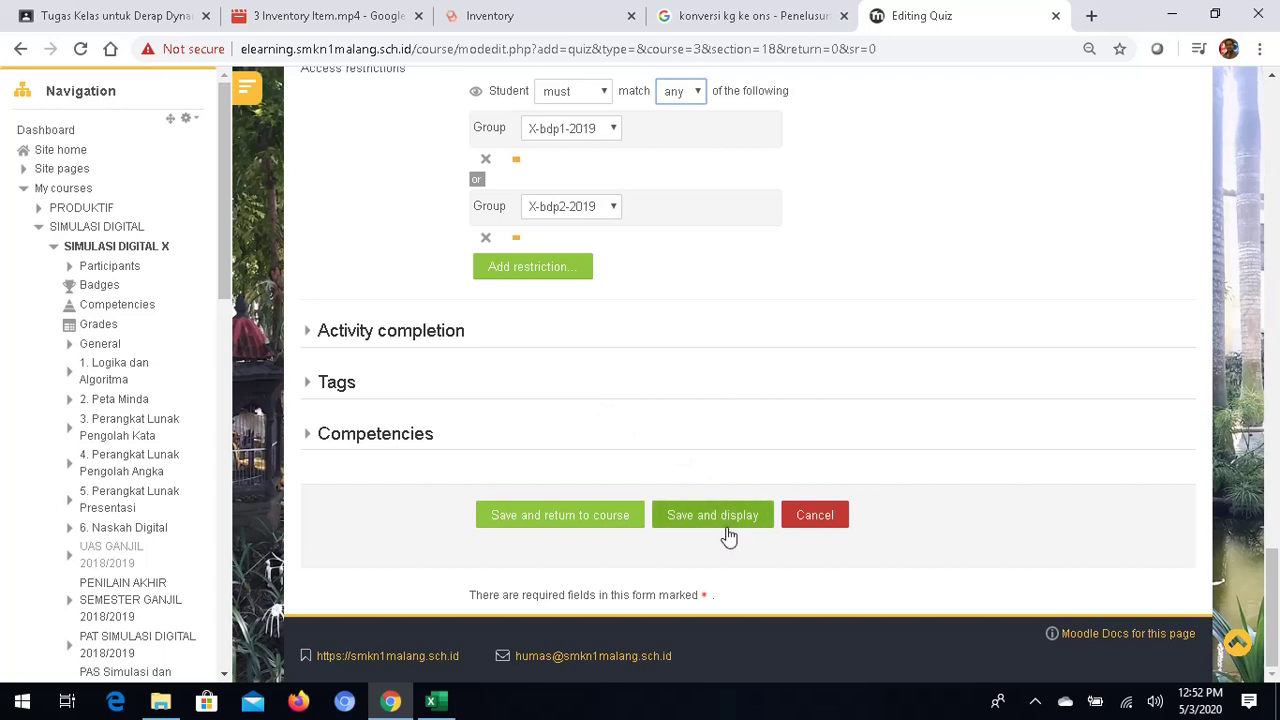
Save the group-restricted quiz and go back to the SIMULASI DIGITAL X course page
{"action": "left_click", "coordinate": [590, 518]}
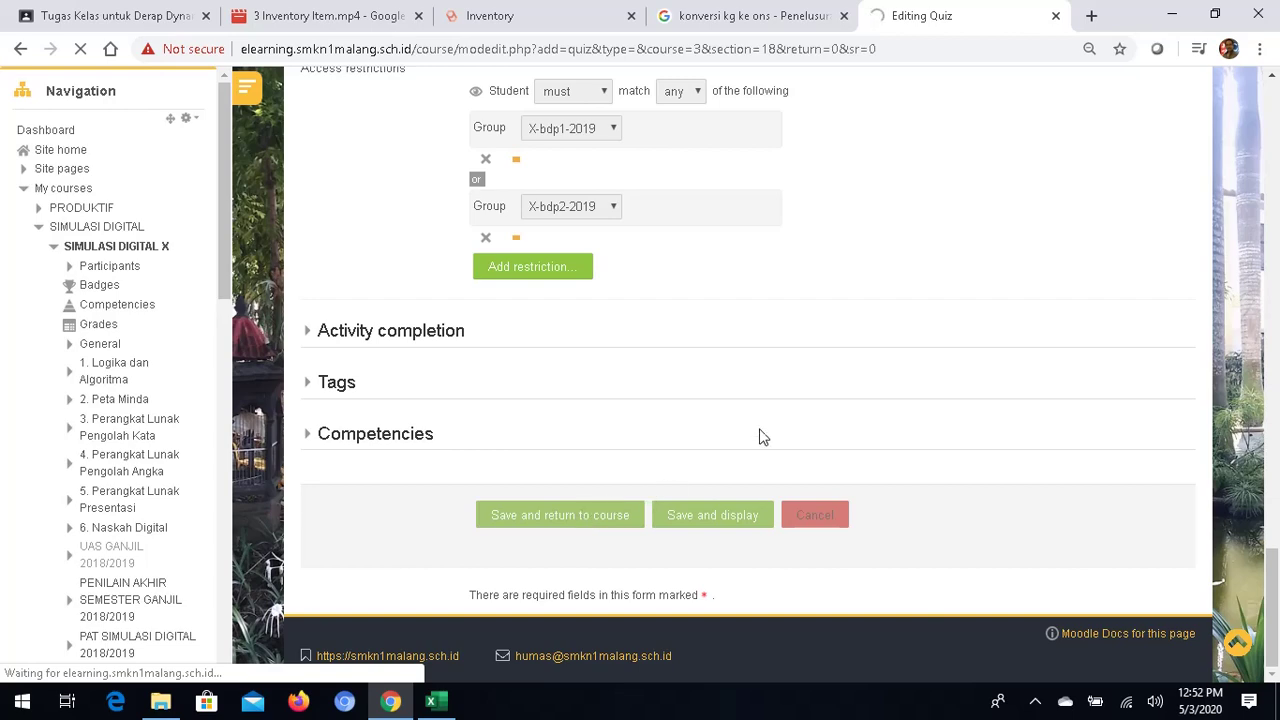
{"action": "scroll", "coordinate": [771, 423], "scroll_direction": "up", "scroll_amount": 15}
{"action": "scroll", "coordinate": [822, 411], "scroll_direction": "down", "scroll_amount": 2}
{"action": "scroll", "coordinate": [815, 425], "scroll_direction": "up", "scroll_amount": 2}
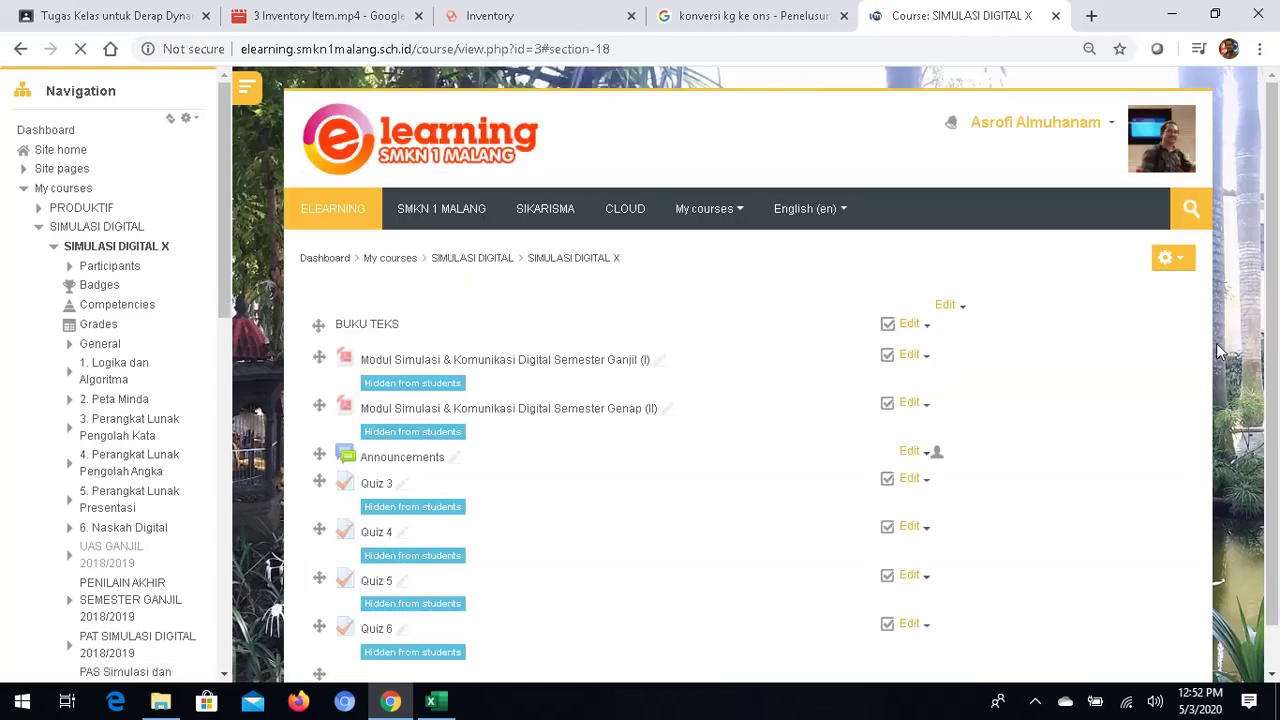
Find the UAS Genap 2019/2020 section and open the UAS Genap 2019/2020 Simkomdig quiz
{"action": "scroll", "coordinate": [757, 406], "scroll_direction": "down", "scroll_amount": 10}
{"action": "scroll", "coordinate": [636, 440], "scroll_direction": "down", "scroll_amount": 10}
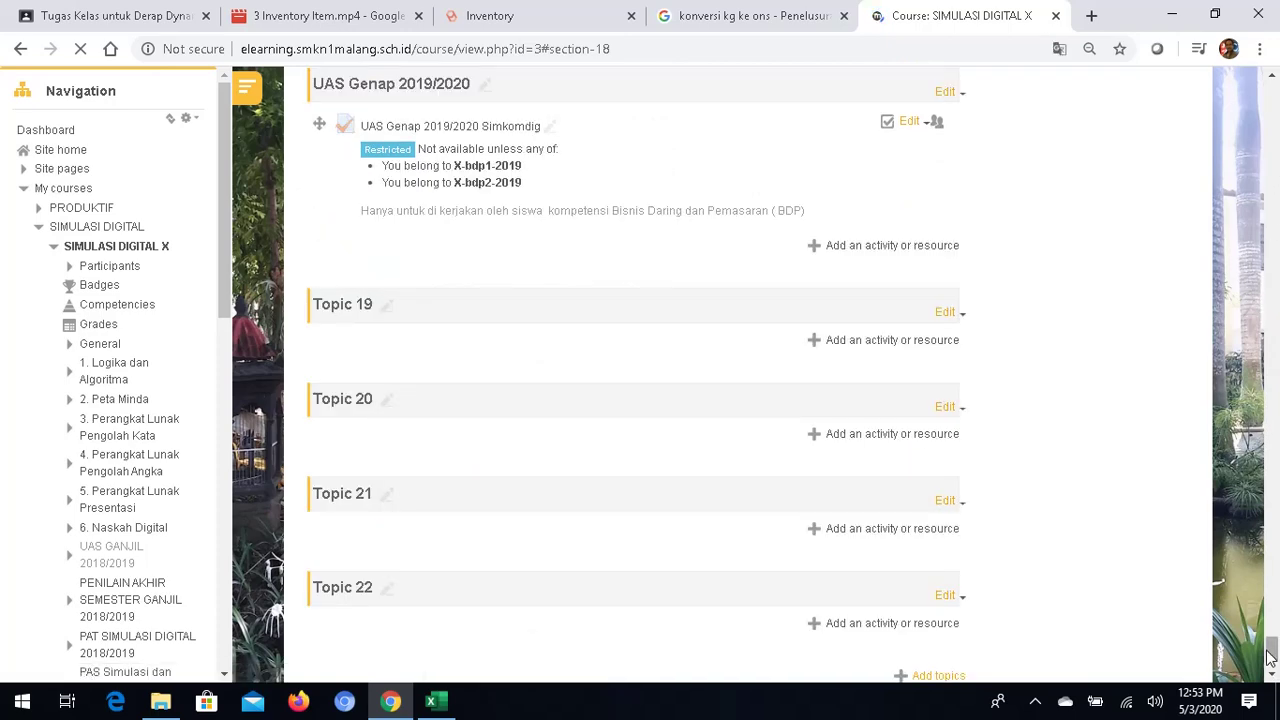
{"action": "scroll", "coordinate": [1270, 660], "scroll_direction": "down", "scroll_amount": 1}
{"action": "scroll", "coordinate": [762, 298], "scroll_direction": "up", "scroll_amount": 4}
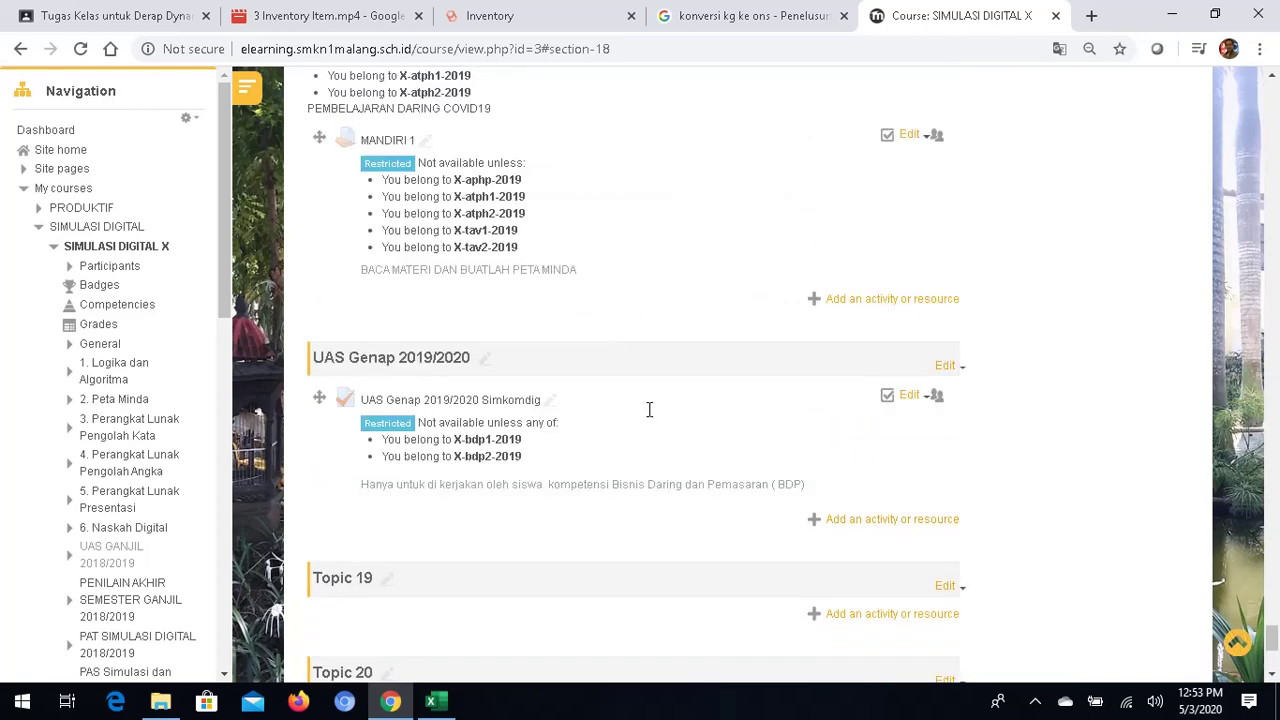
{"action": "scroll", "coordinate": [649, 408], "scroll_direction": "up", "scroll_amount": 1}
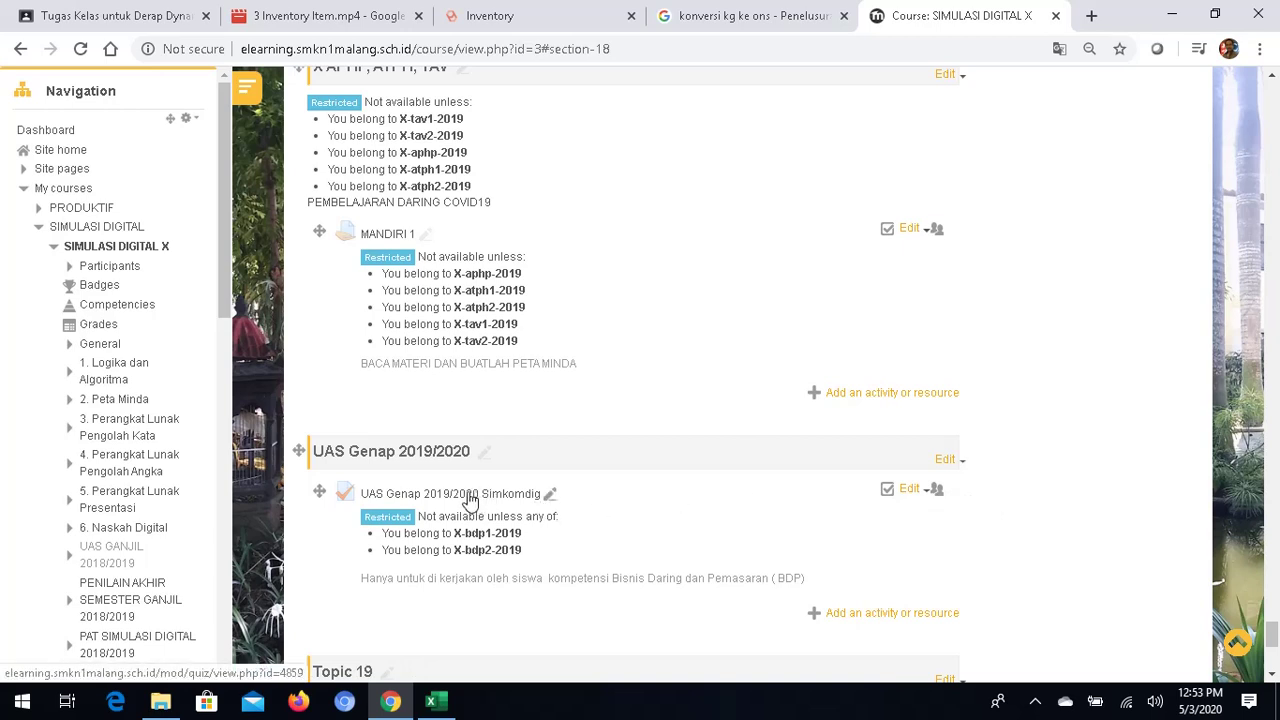
{"action": "scroll", "coordinate": [603, 513], "scroll_direction": "down", "scroll_amount": 1}
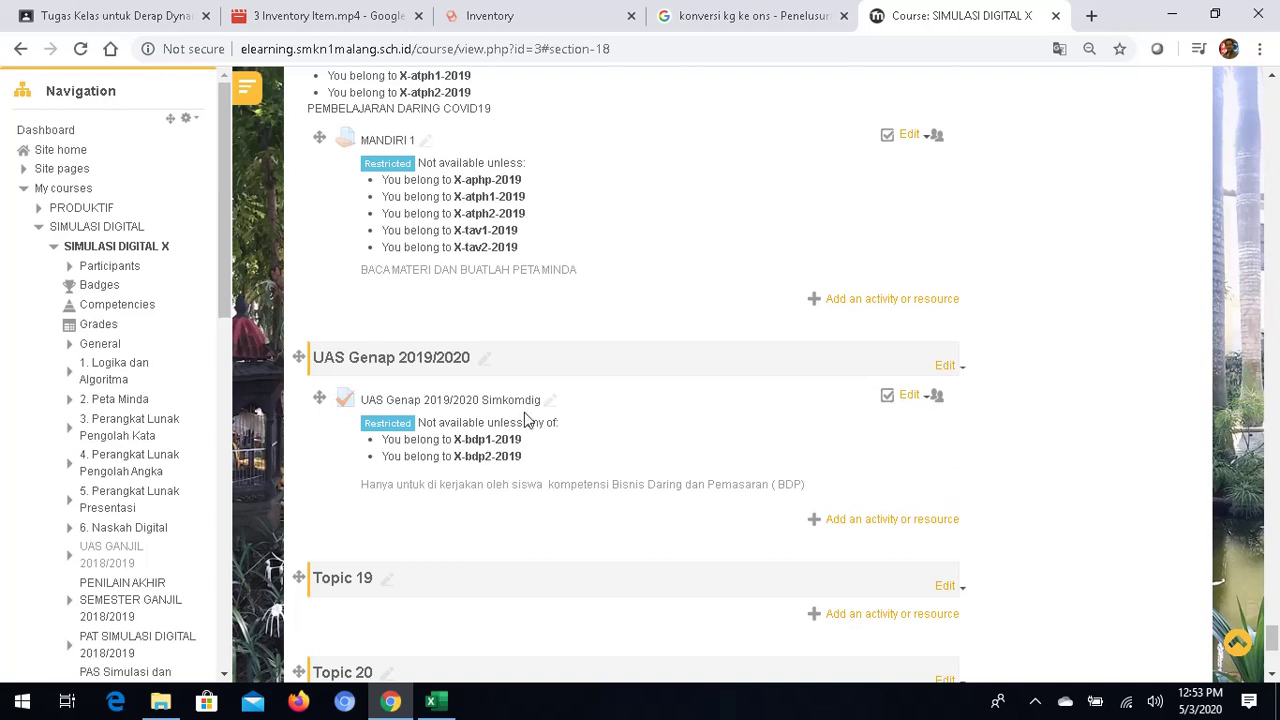
{"action": "left_click", "coordinate": [447, 403]}
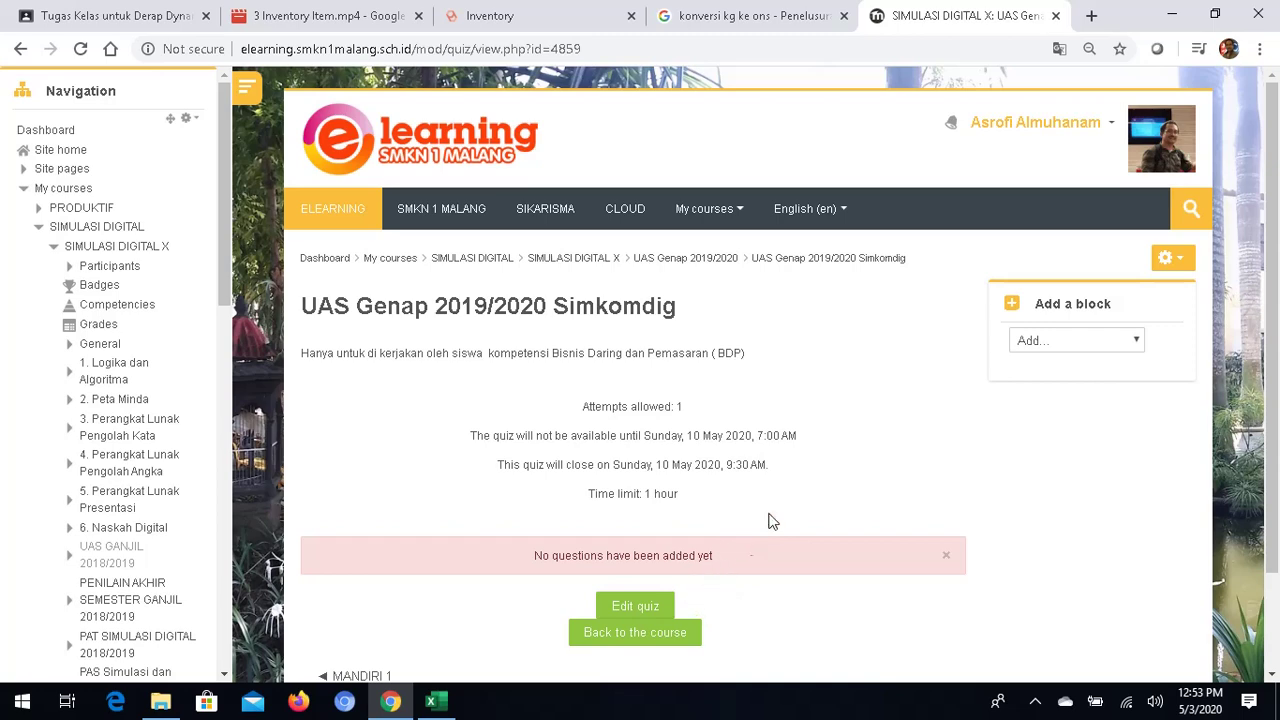
Open the quiz's question editing page, enable Shuffle, and show the Add menu
{"action": "scroll", "coordinate": [790, 485], "scroll_direction": "down", "scroll_amount": 1}
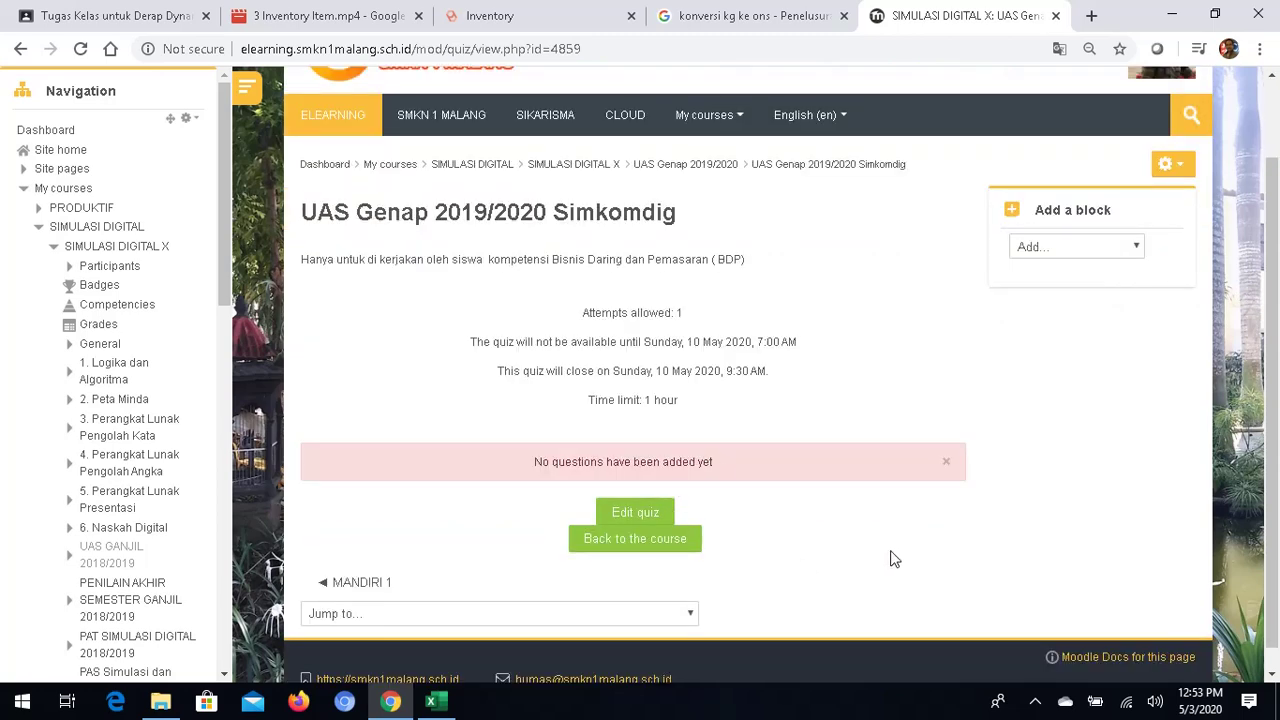
{"action": "left_click", "coordinate": [636, 515]}
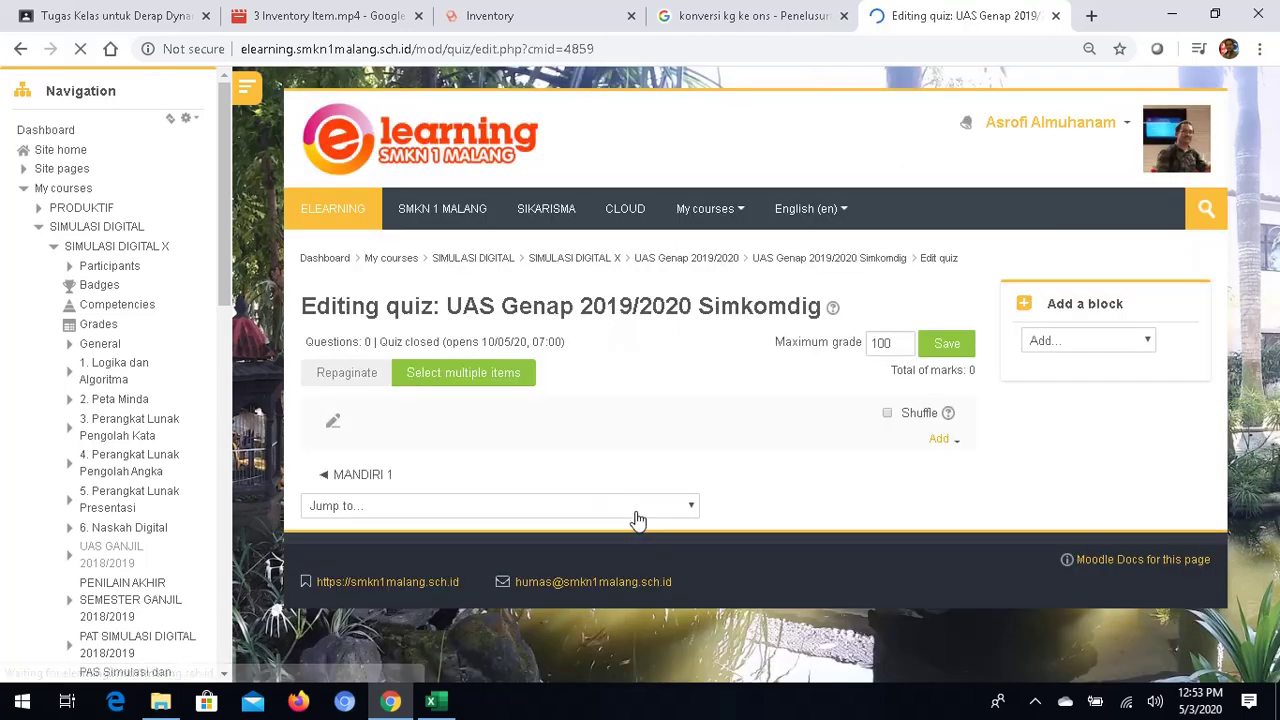
{"action": "left_click", "coordinate": [887, 415]}
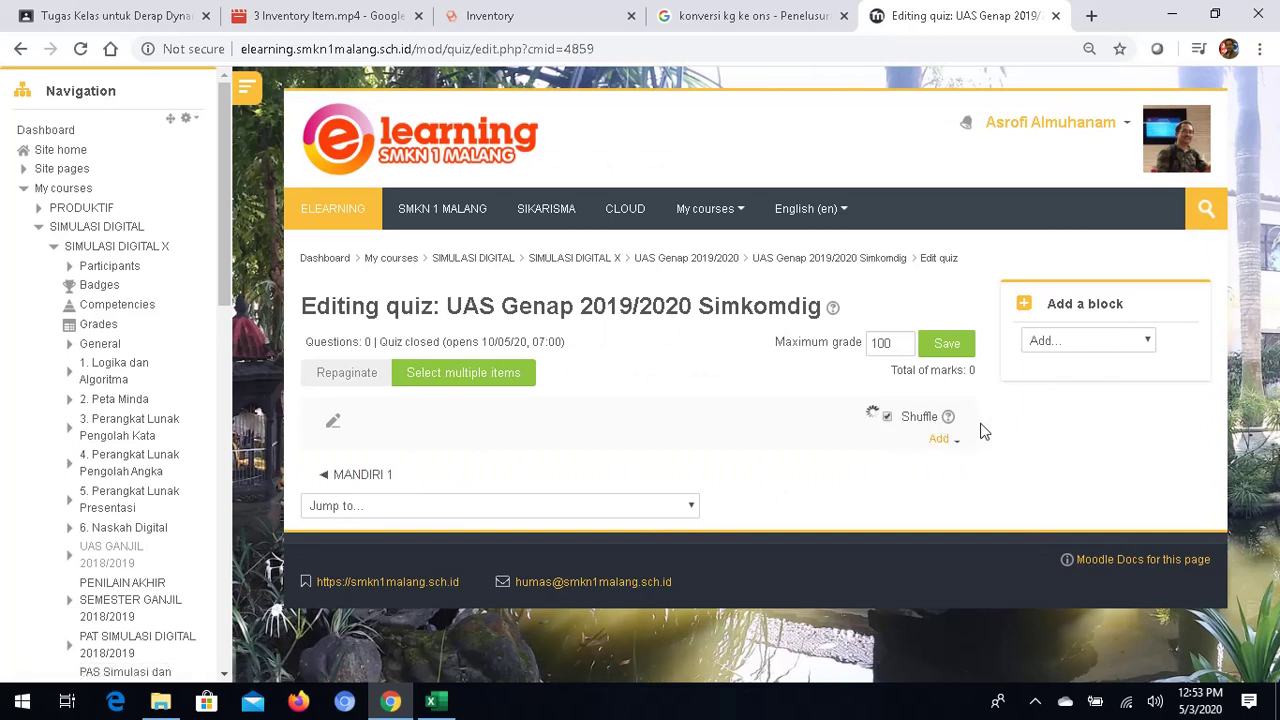
{"action": "left_click", "coordinate": [886, 415]}
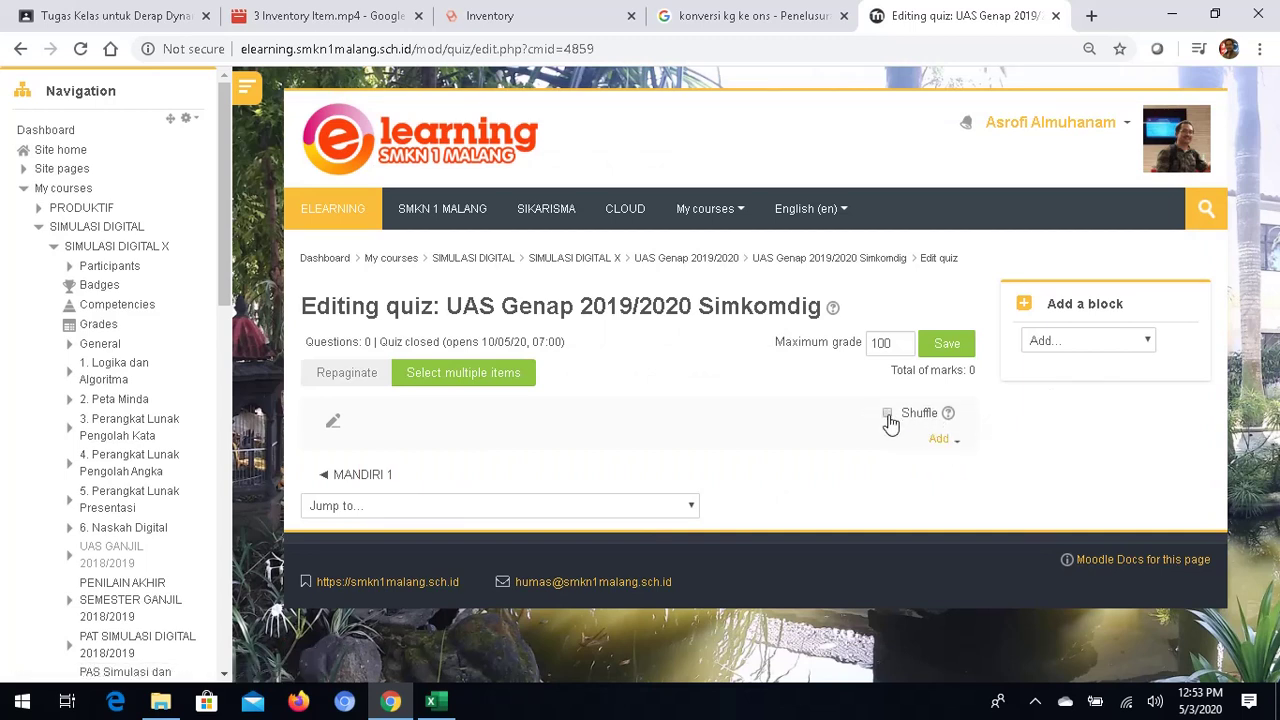
{"action": "left_click", "coordinate": [887, 415]}
{"action": "left_click", "coordinate": [953, 443]}
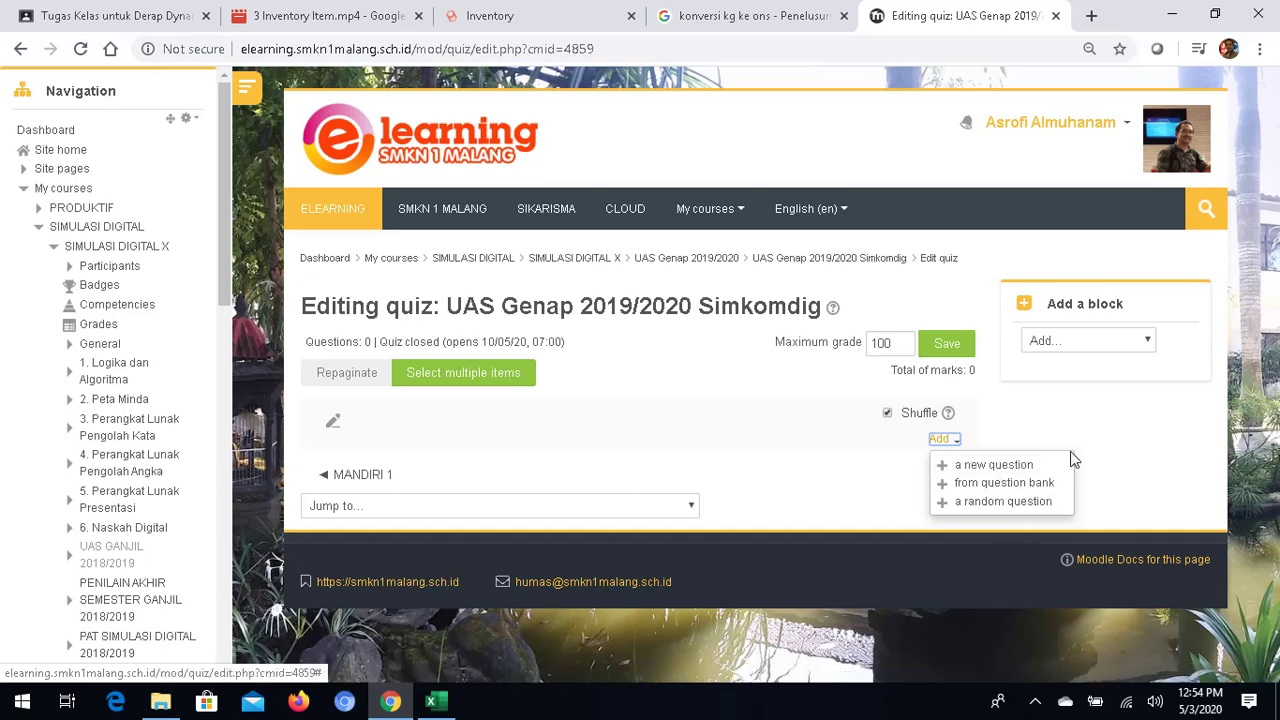
Browse the question bank and choose the KD 1 : Logika dan Algoritma Komputer category
{"action": "left_click", "coordinate": [997, 483]}
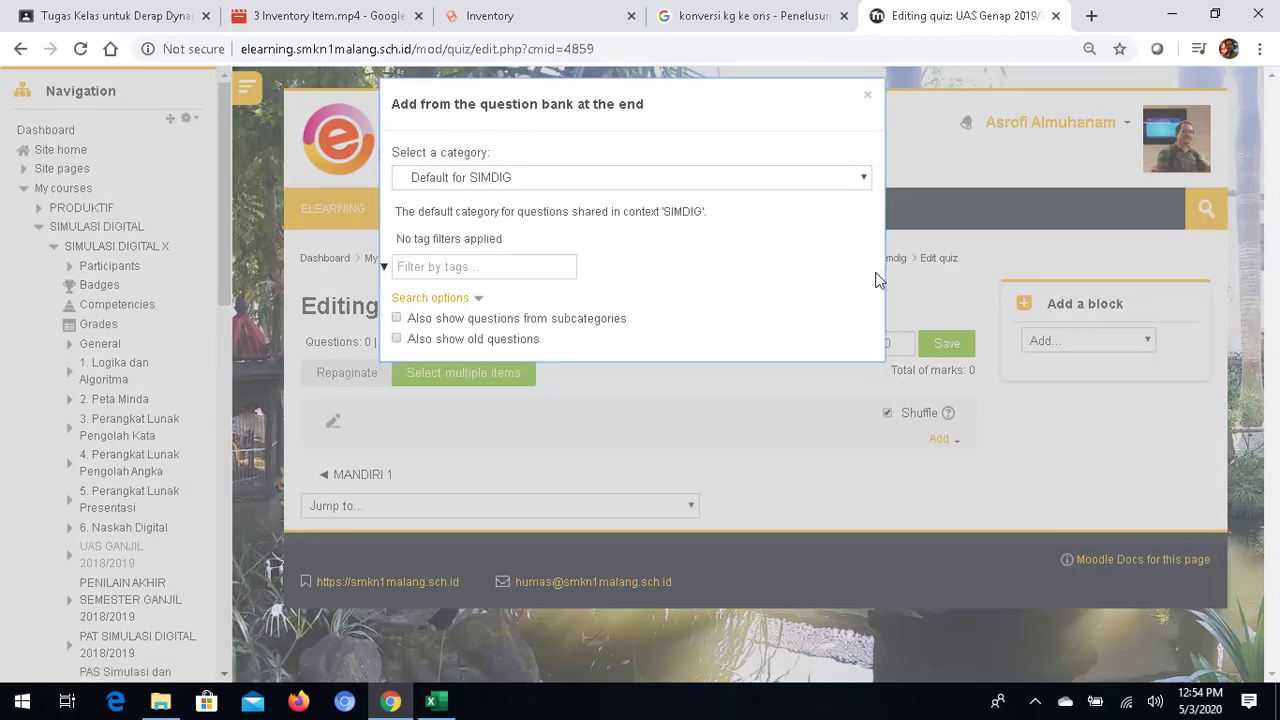
{"action": "left_click", "coordinate": [863, 181]}
{"action": "scroll", "coordinate": [719, 349], "scroll_direction": "up", "scroll_amount": 1}
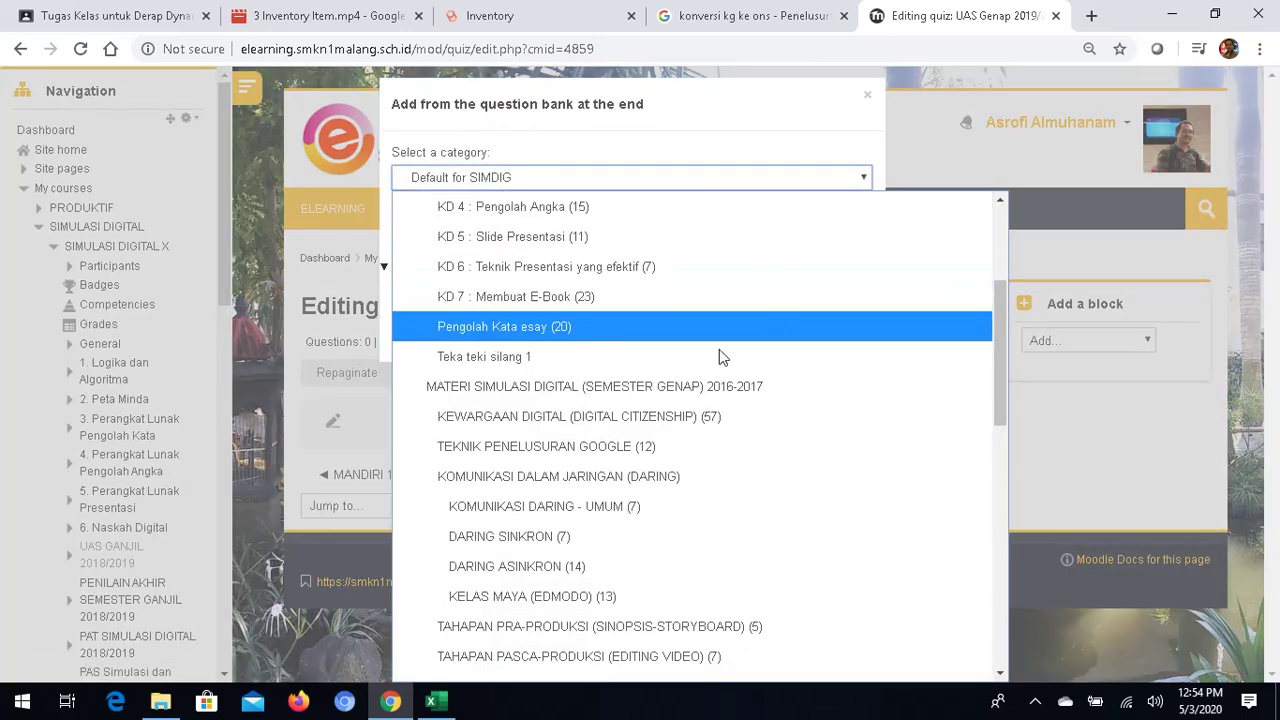
{"action": "scroll", "coordinate": [820, 350], "scroll_direction": "up", "scroll_amount": 2}
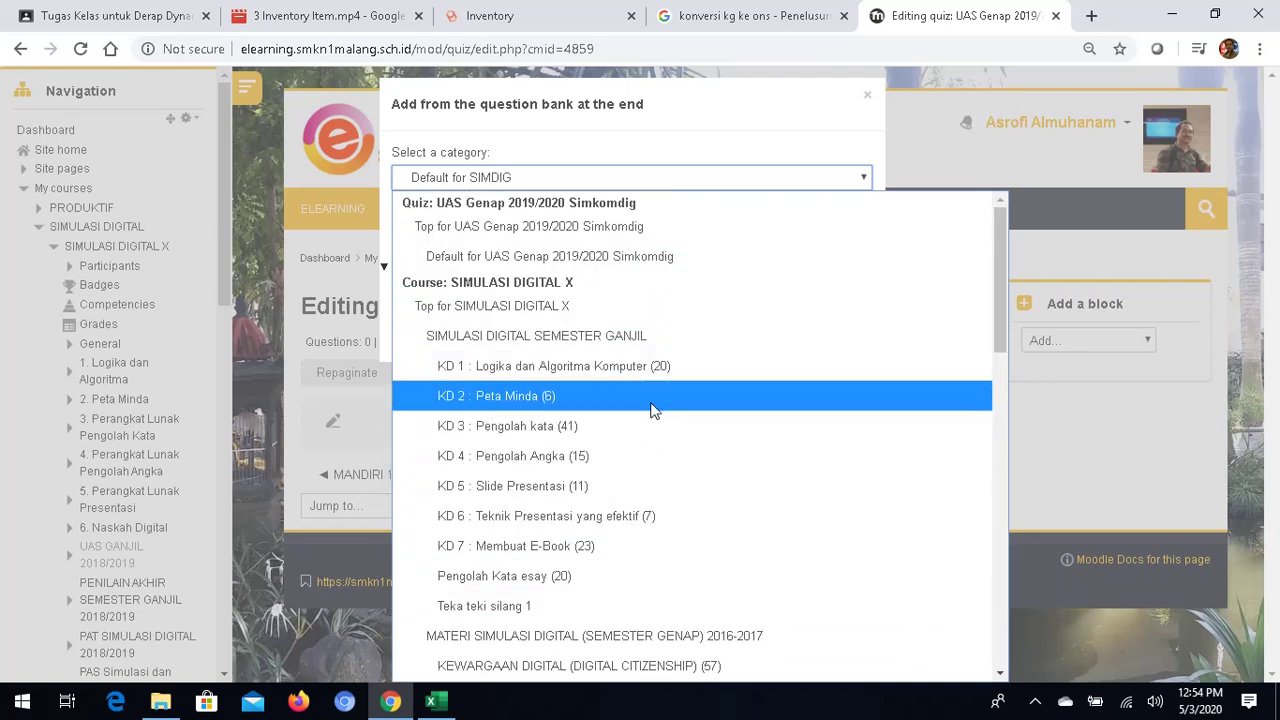
{"action": "scroll", "coordinate": [654, 433], "scroll_direction": "down", "scroll_amount": 4}
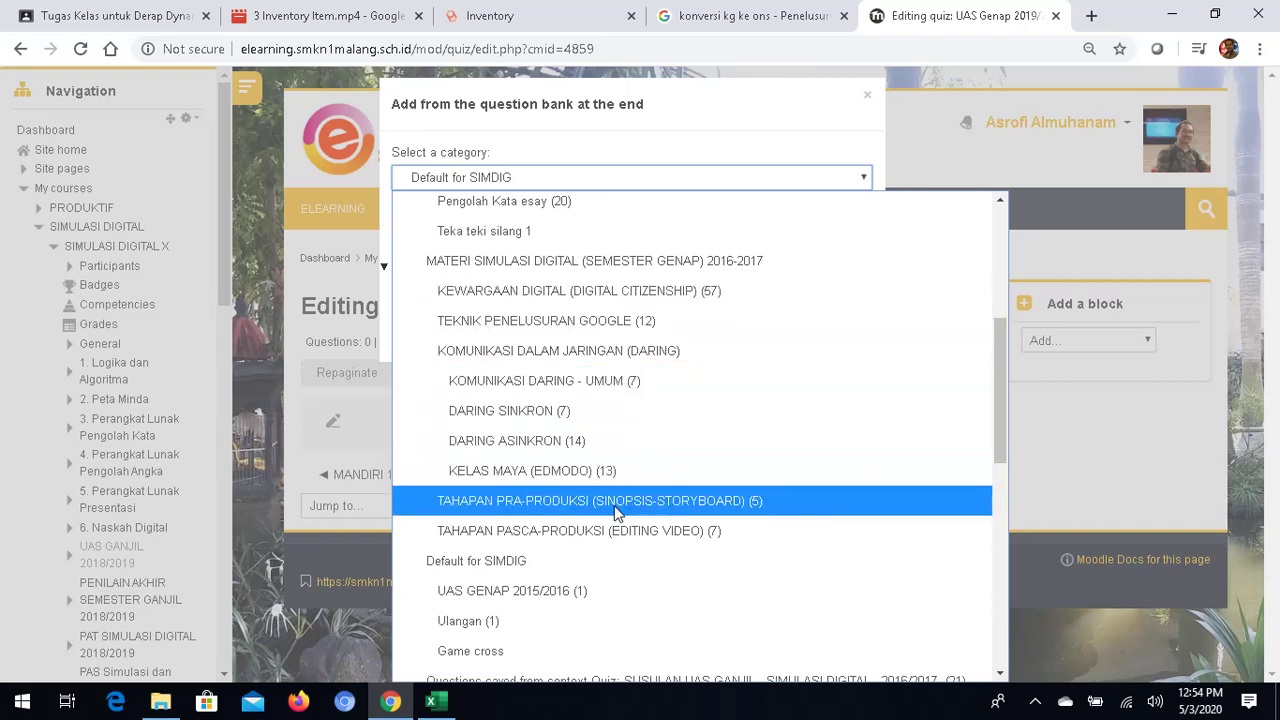
{"action": "scroll", "coordinate": [608, 470], "scroll_direction": "up", "scroll_amount": 2}
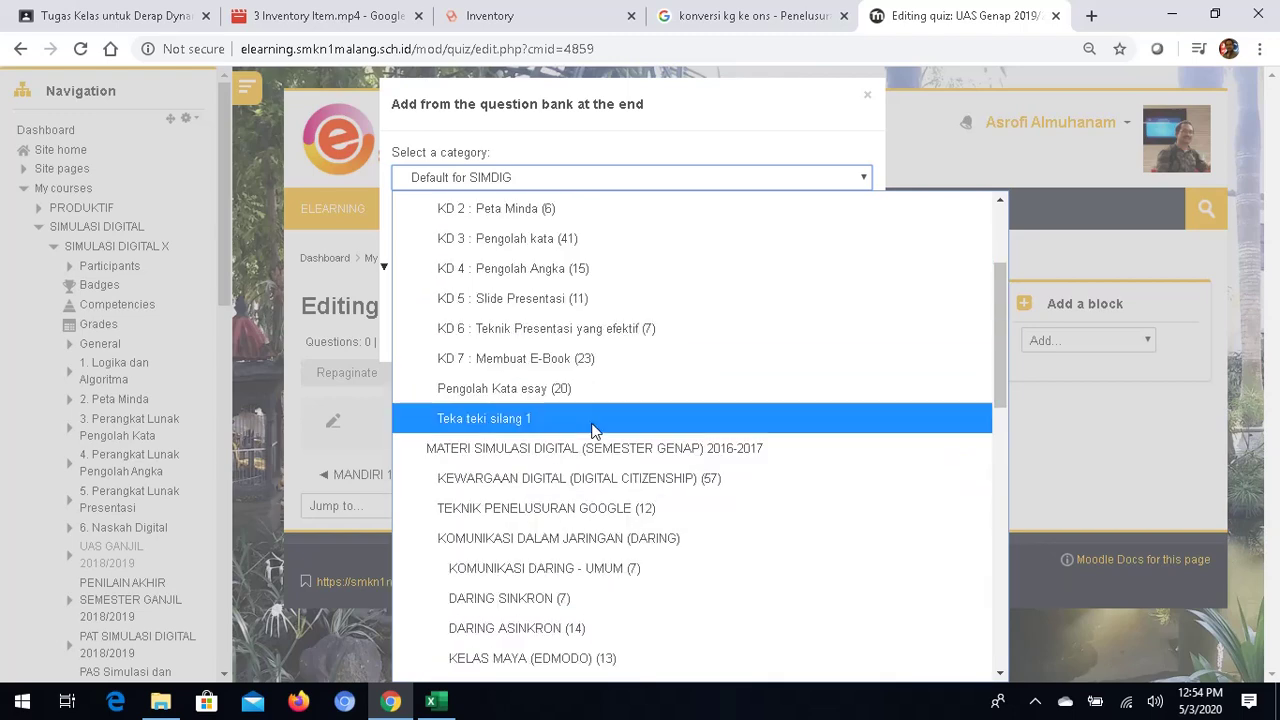
{"action": "scroll", "coordinate": [594, 430], "scroll_direction": "up", "scroll_amount": 2}
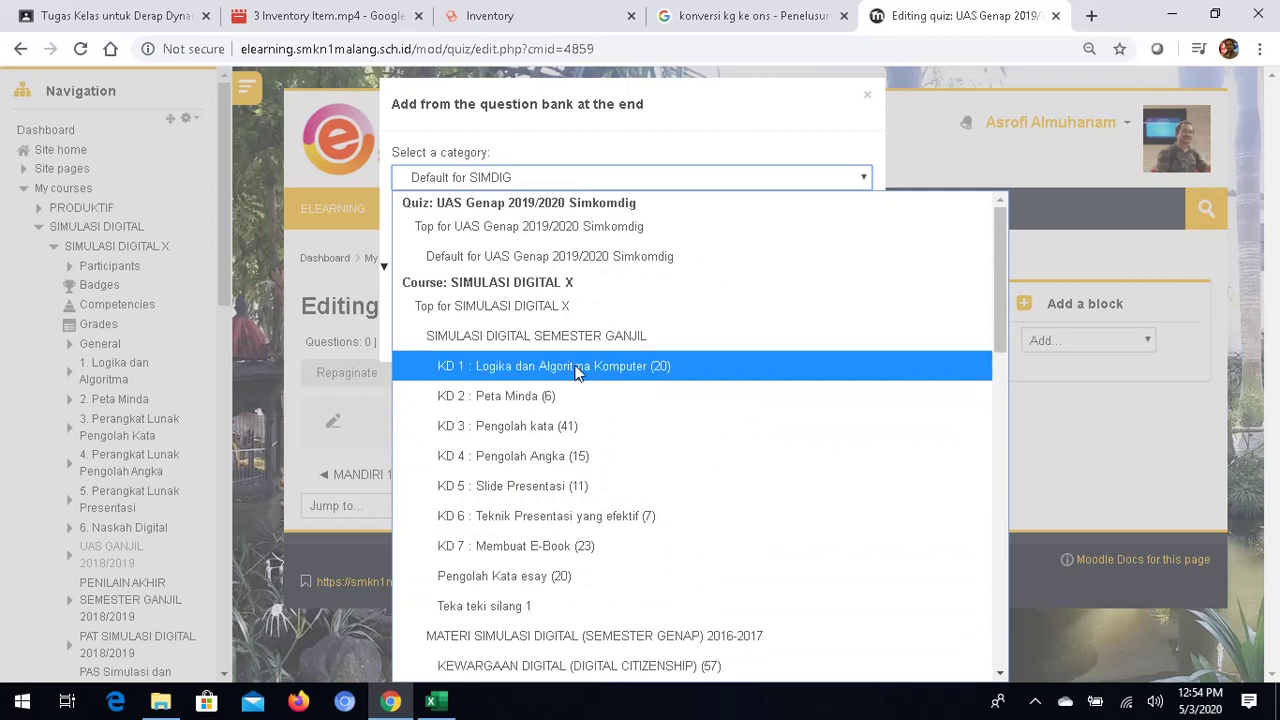
{"action": "left_click", "coordinate": [577, 367]}
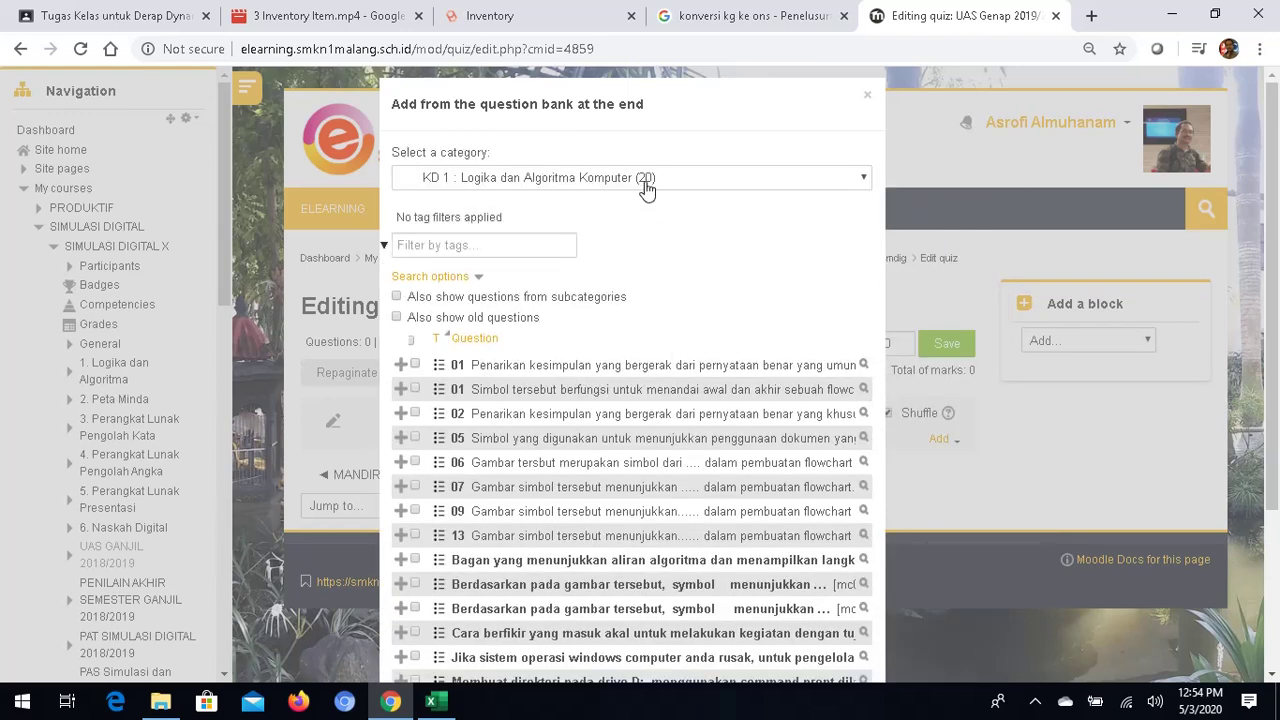
Select all 20 KD 1 questions and add them to the quiz
{"action": "scroll", "coordinate": [683, 447], "scroll_direction": "down", "scroll_amount": 3}
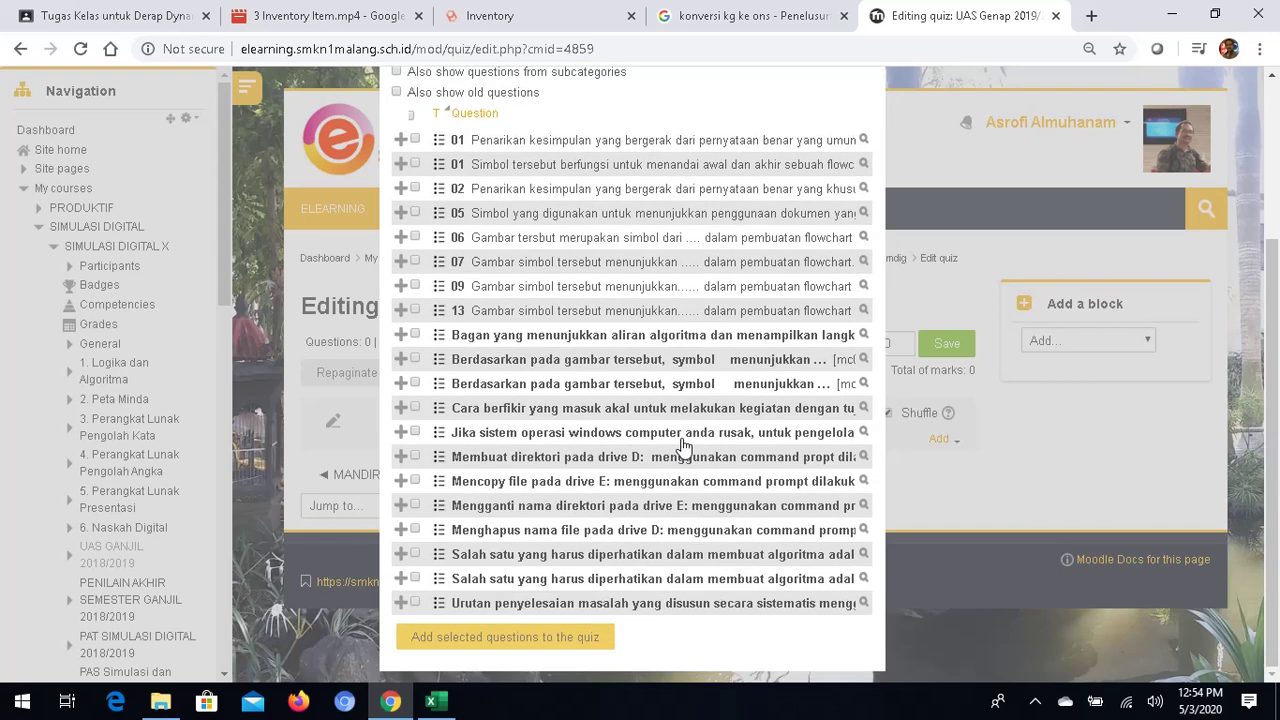
{"action": "scroll", "coordinate": [695, 465], "scroll_direction": "up", "scroll_amount": 3}
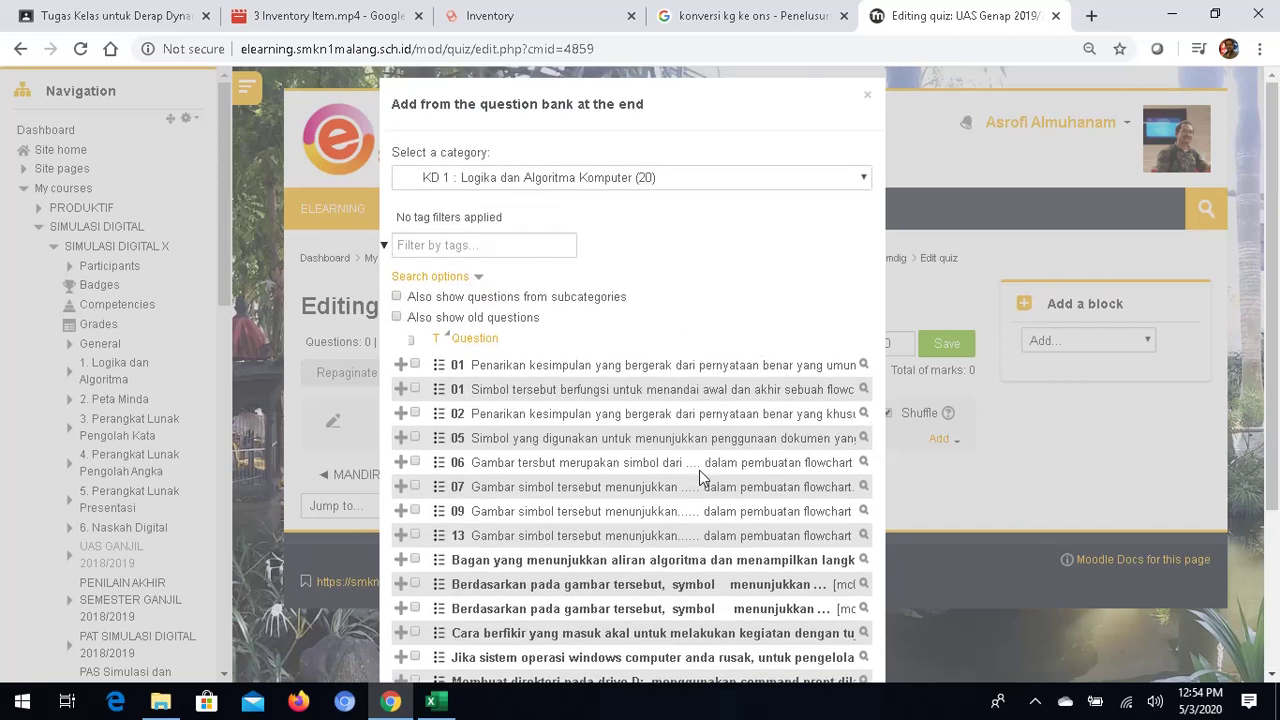
{"action": "left_click", "coordinate": [411, 340]}
{"action": "scroll", "coordinate": [717, 351], "scroll_direction": "down", "scroll_amount": 3}
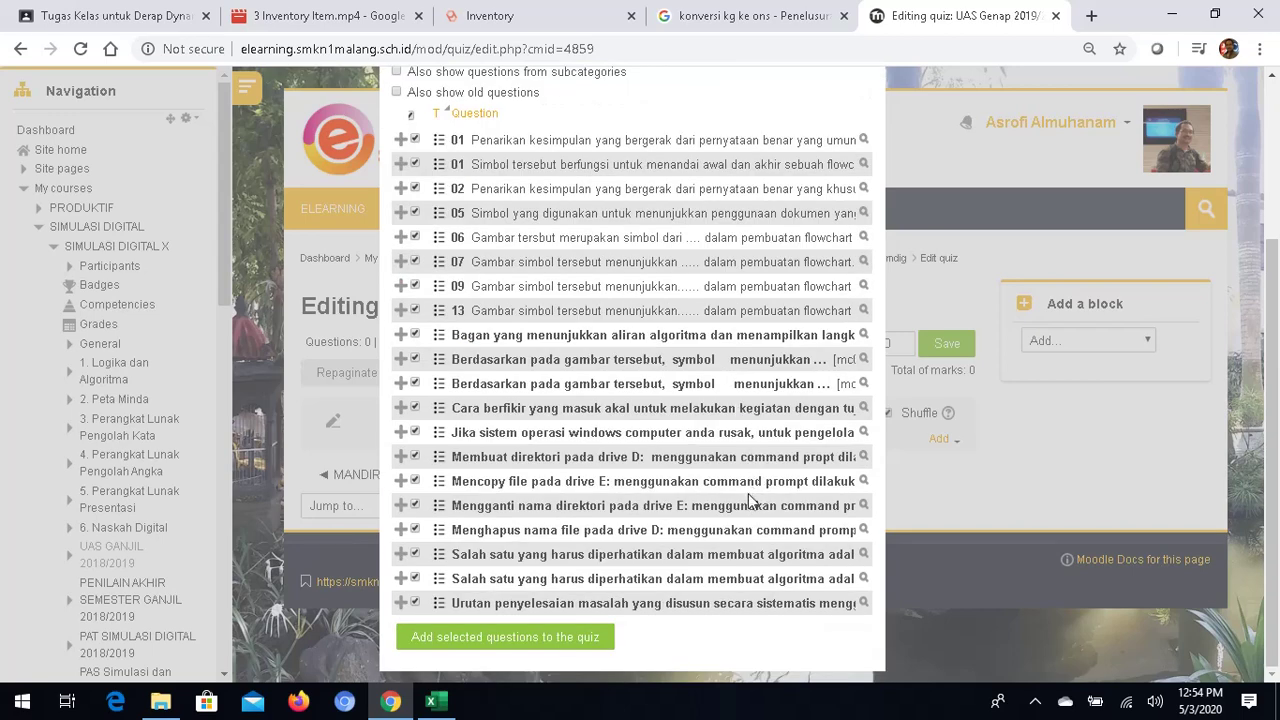
{"action": "left_click", "coordinate": [567, 650]}
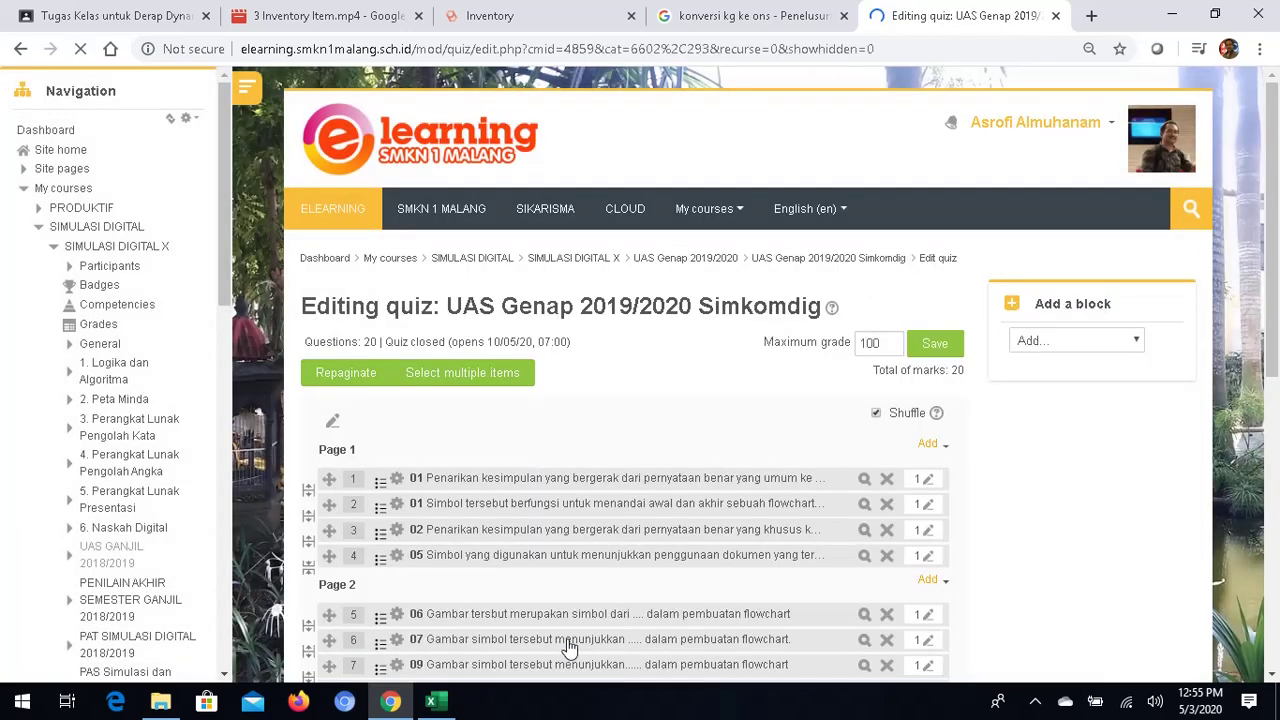
Review the 20 added questions, save, and return to the UAS Genap 2019/2020 Simkomdig overview
{"action": "scroll", "coordinate": [952, 512], "scroll_direction": "down", "scroll_amount": 5}
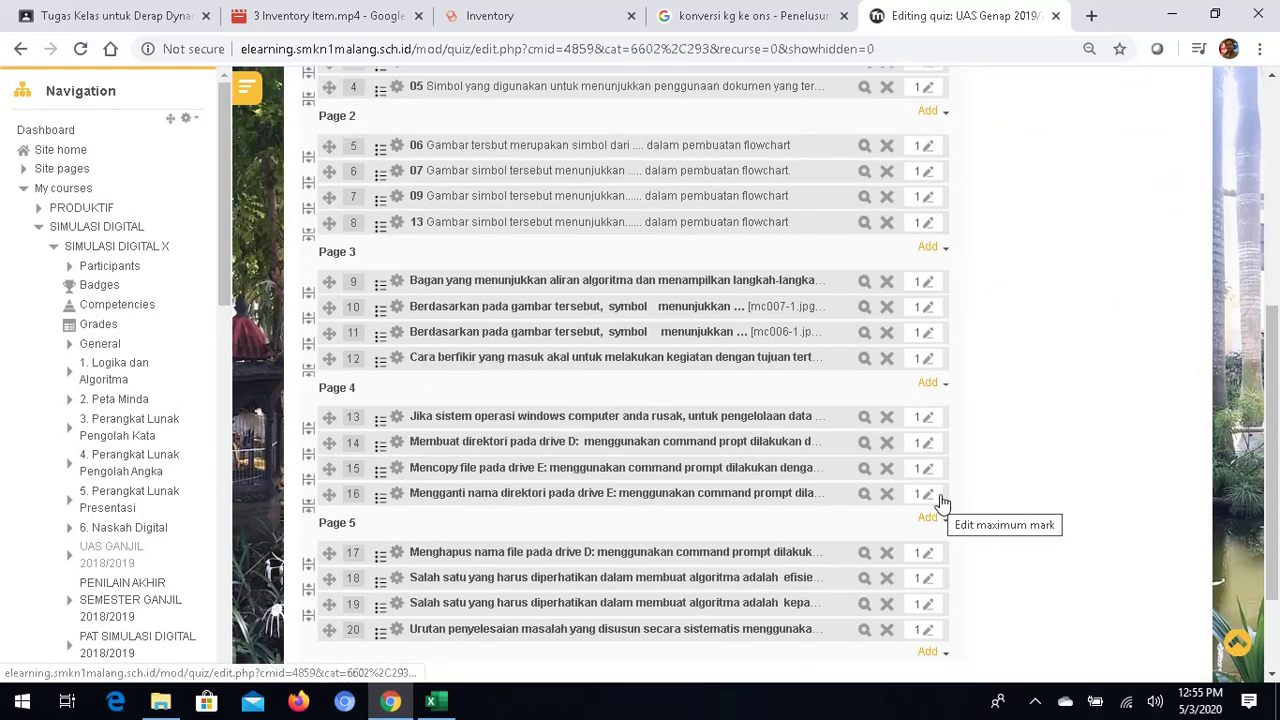
{"action": "scroll", "coordinate": [950, 480], "scroll_direction": "up", "scroll_amount": 1}
{"action": "scroll", "coordinate": [957, 468], "scroll_direction": "up", "scroll_amount": 2}
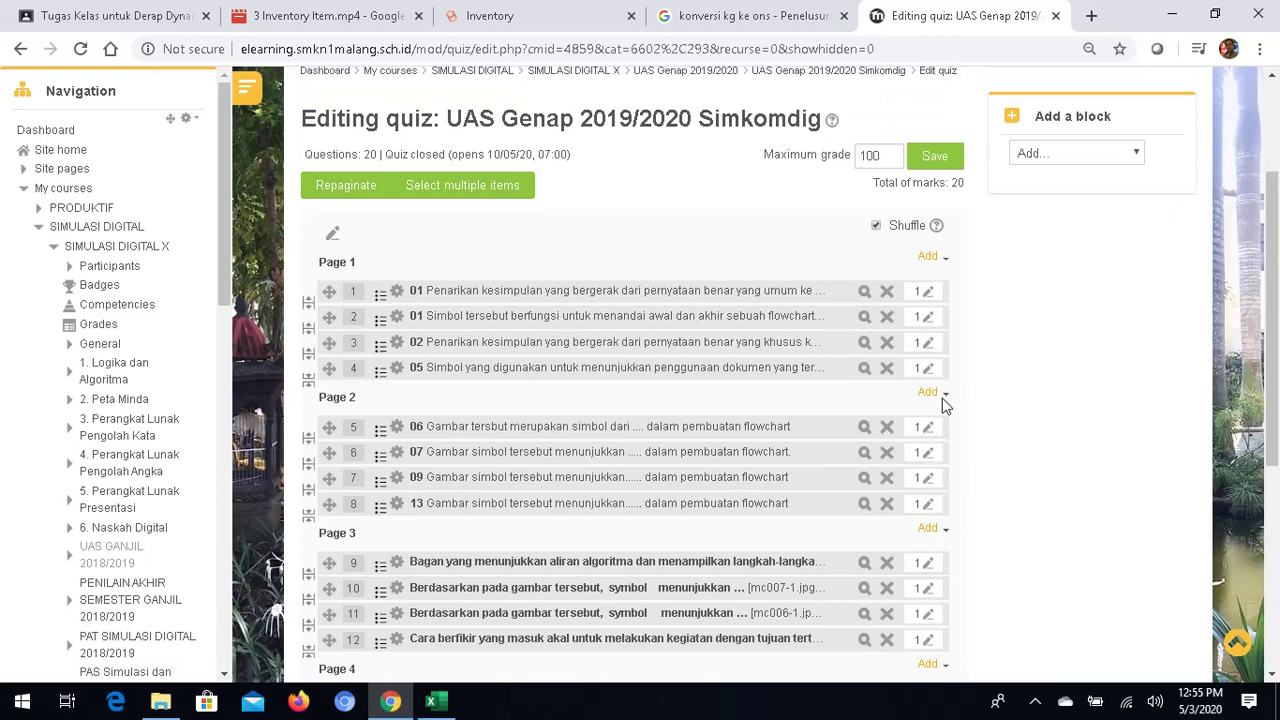
{"action": "scroll", "coordinate": [926, 449], "scroll_direction": "down", "scroll_amount": 4}
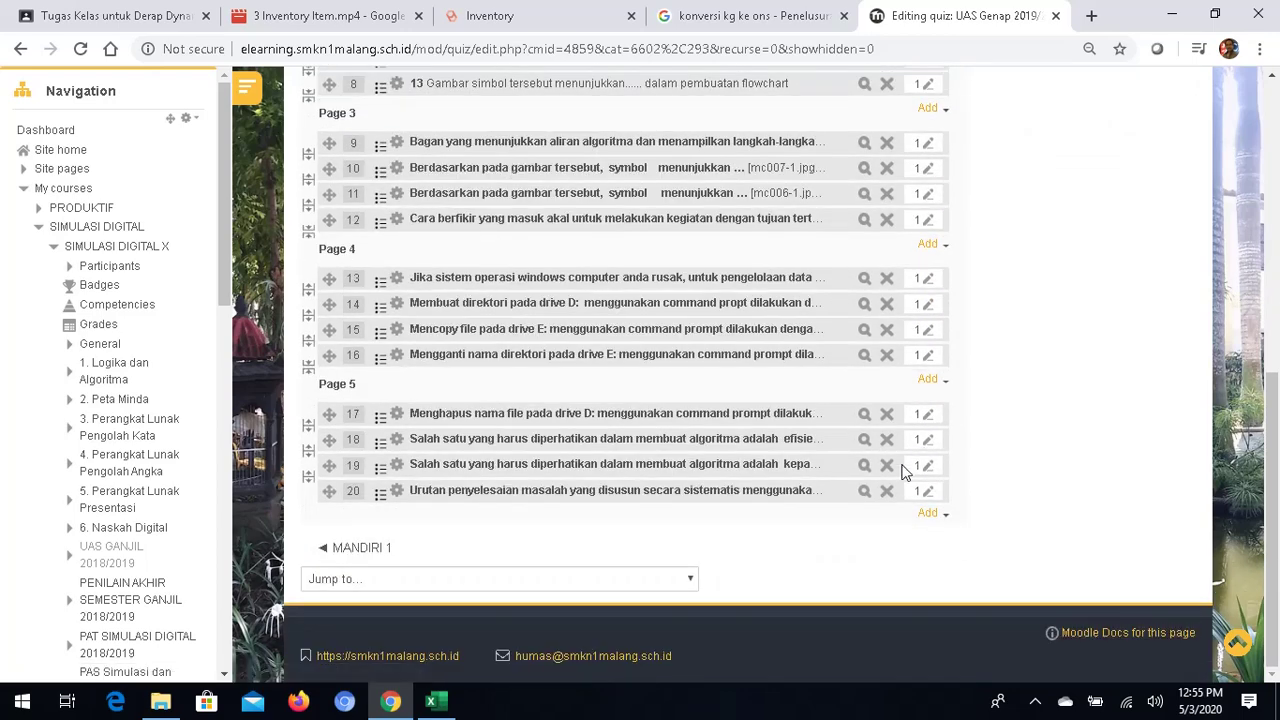
{"action": "scroll", "coordinate": [915, 470], "scroll_direction": "up", "scroll_amount": 5}
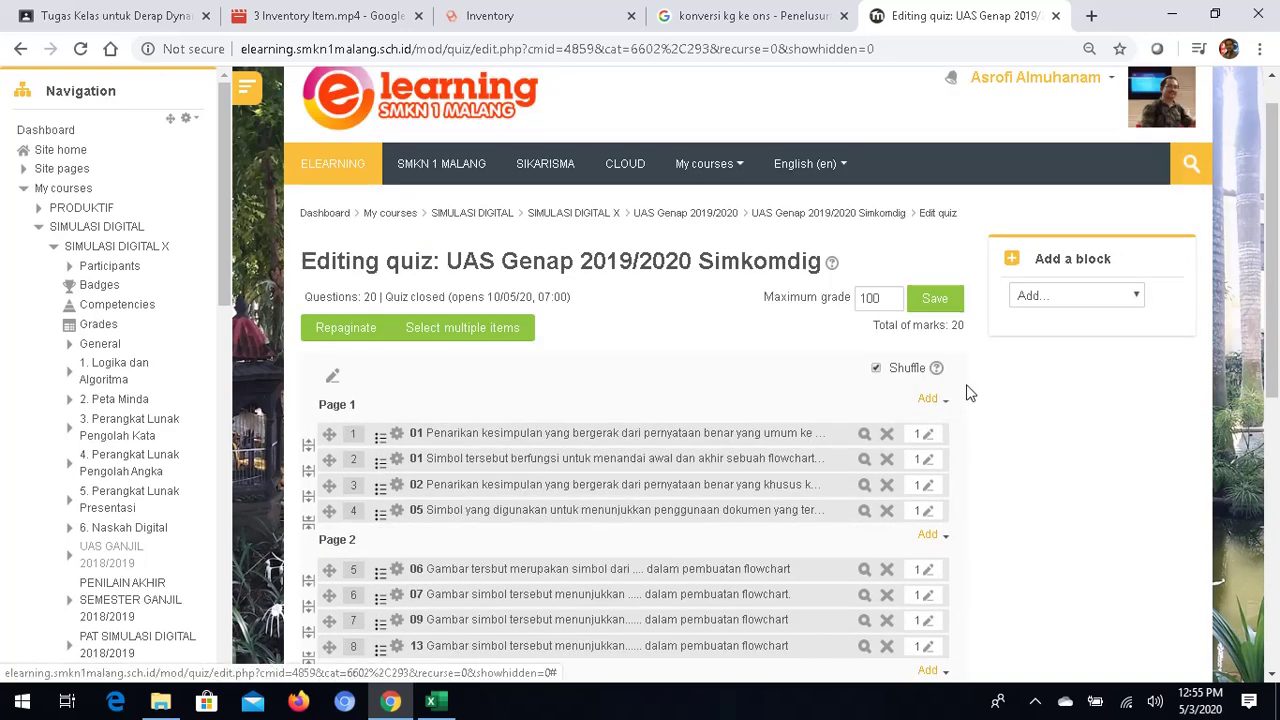
{"action": "left_click", "coordinate": [938, 302]}
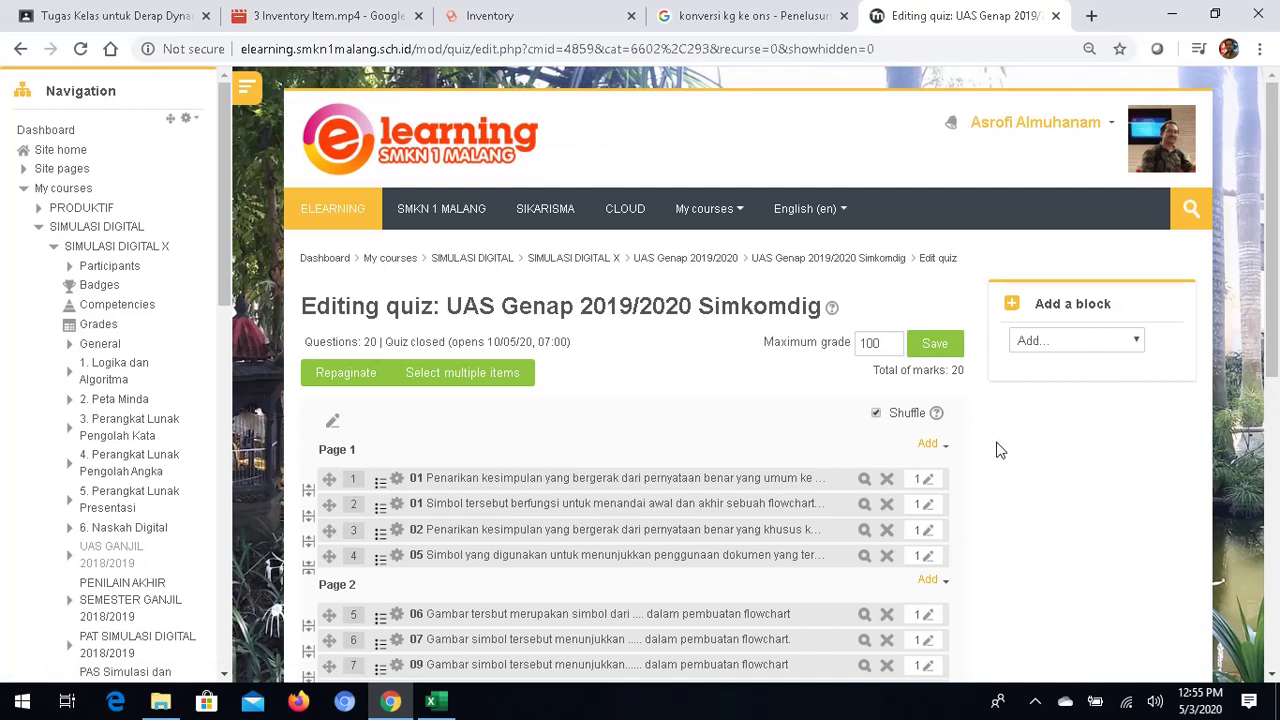
{"action": "left_click", "coordinate": [947, 350]}
{"action": "left_click", "coordinate": [786, 266]}
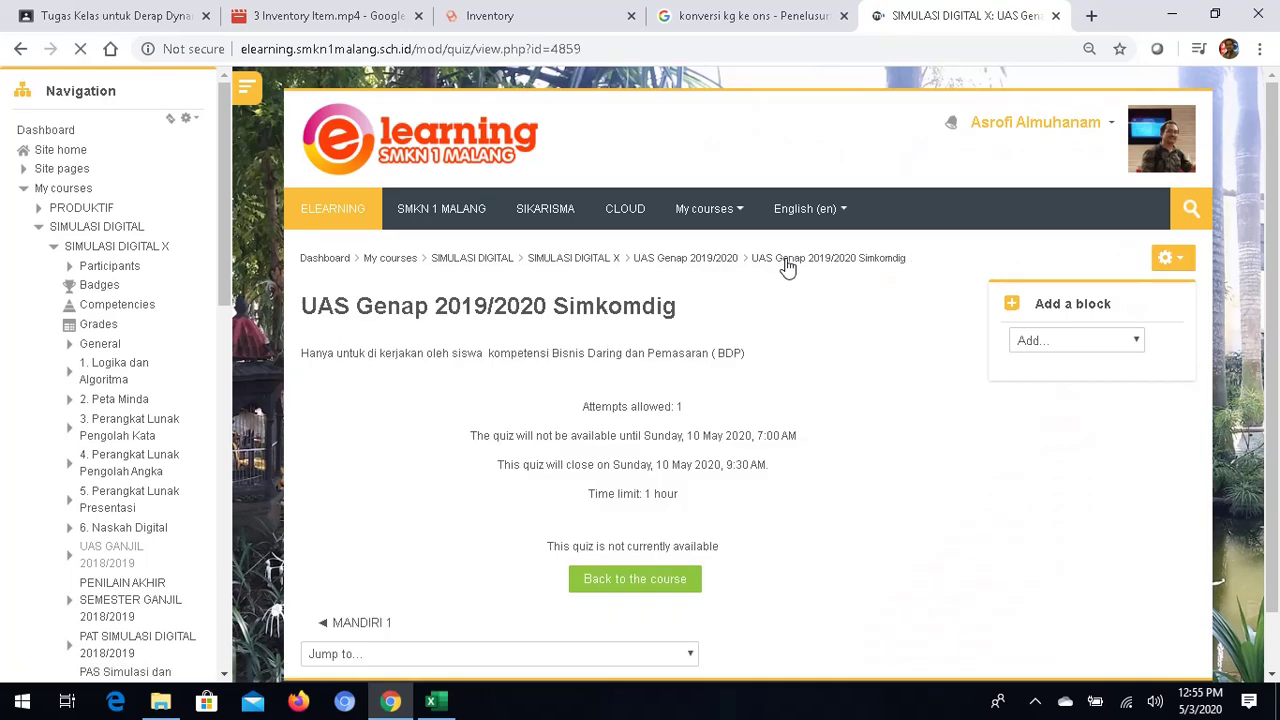
{"action": "scroll", "coordinate": [557, 454], "scroll_direction": "down", "scroll_amount": 1}
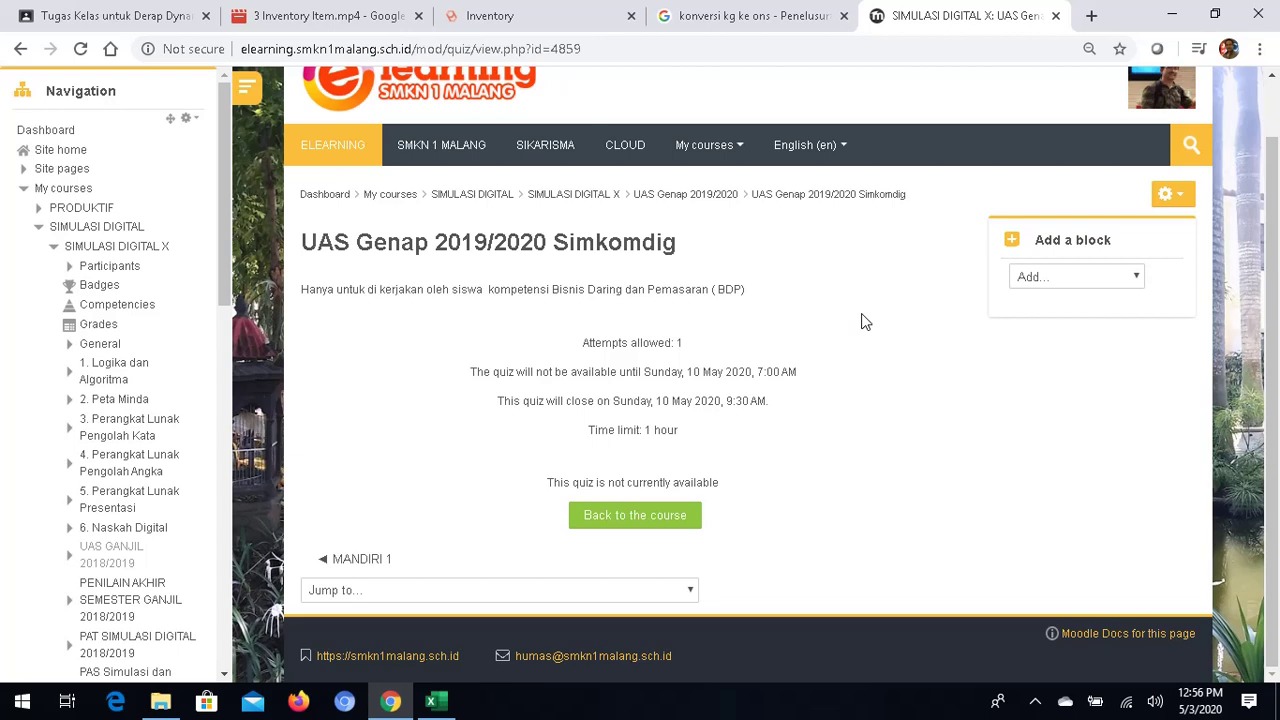
{"action": "left_click", "coordinate": [1178, 196]}
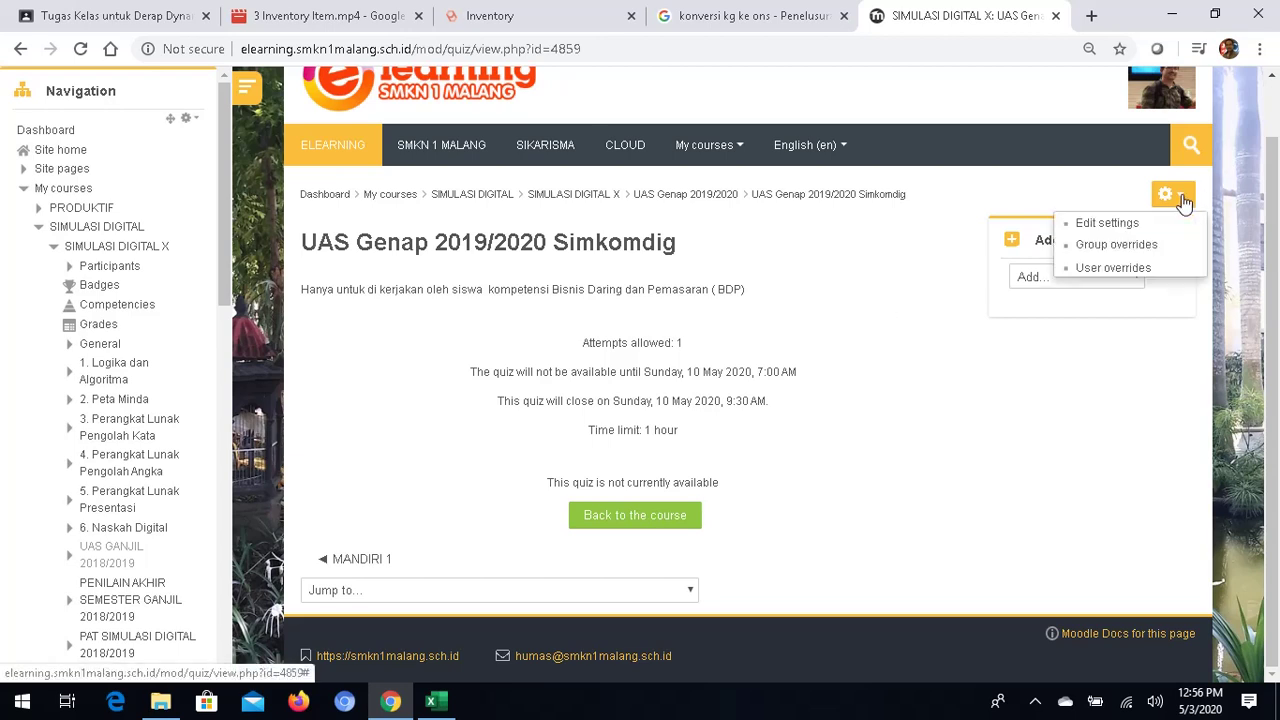
{"action": "left_click", "coordinate": [1138, 240]}
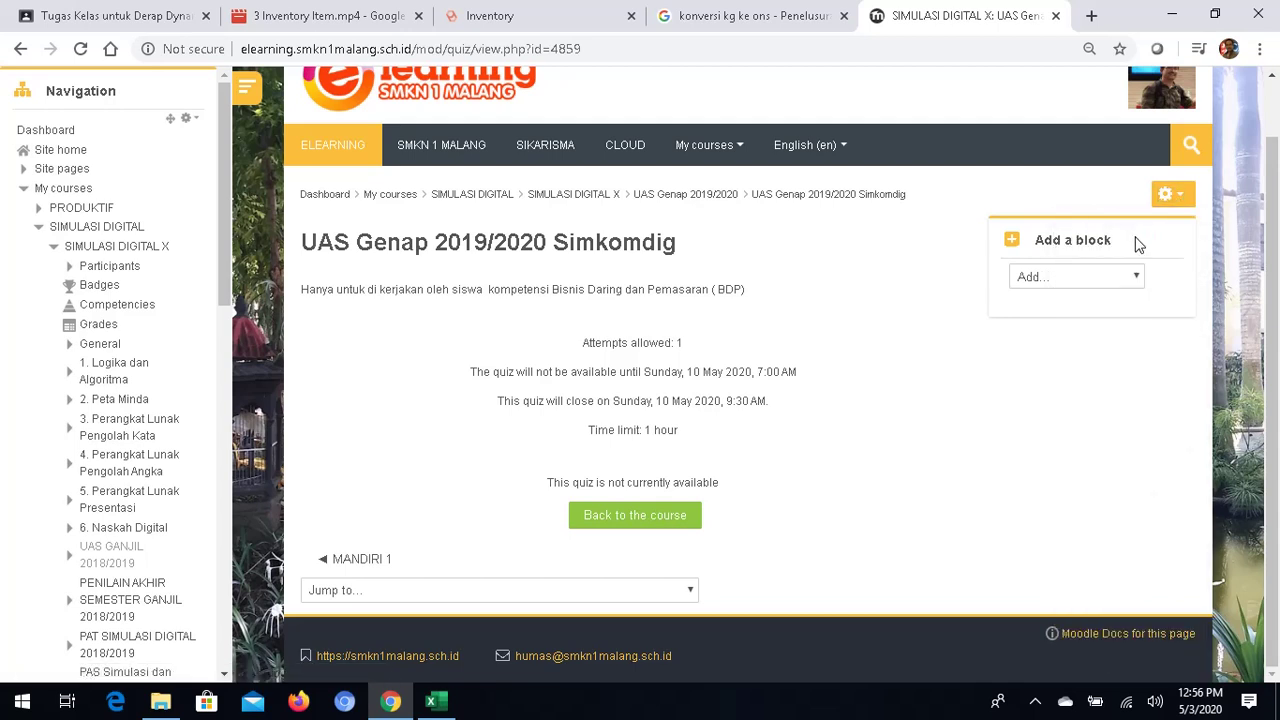
{"action": "left_click", "coordinate": [1183, 203]}
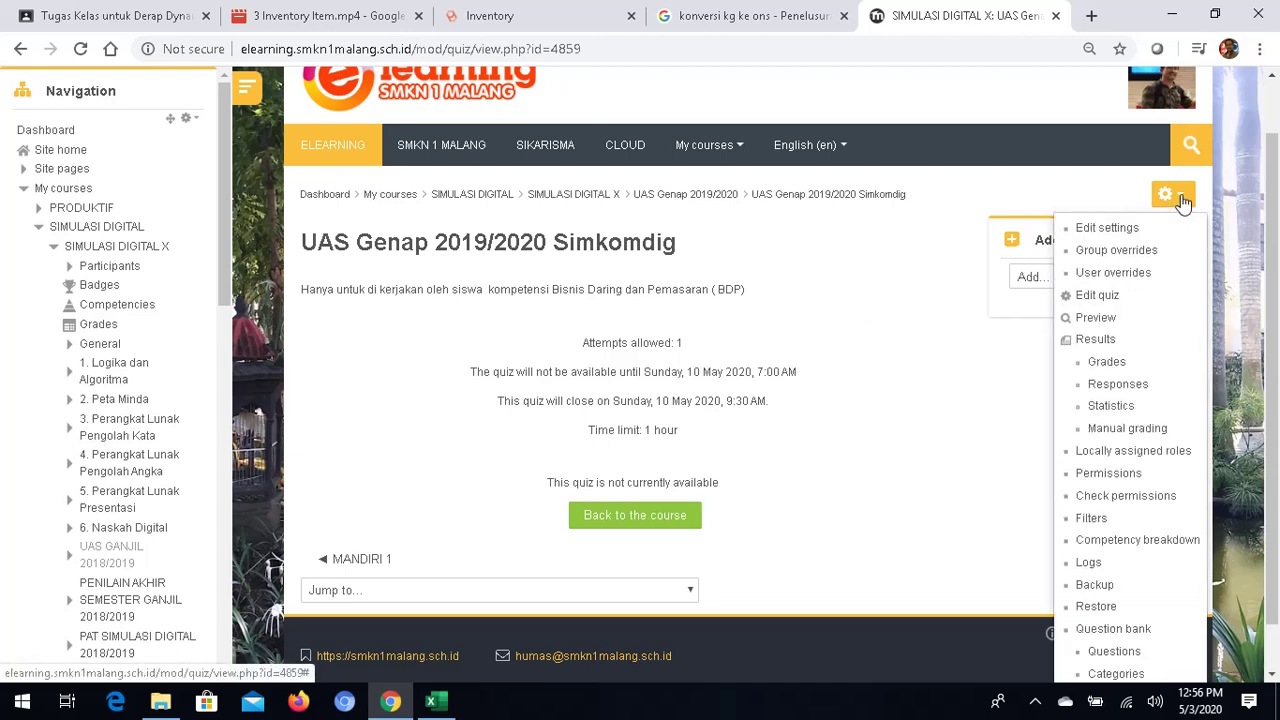
{"action": "left_click", "coordinate": [1104, 228]}
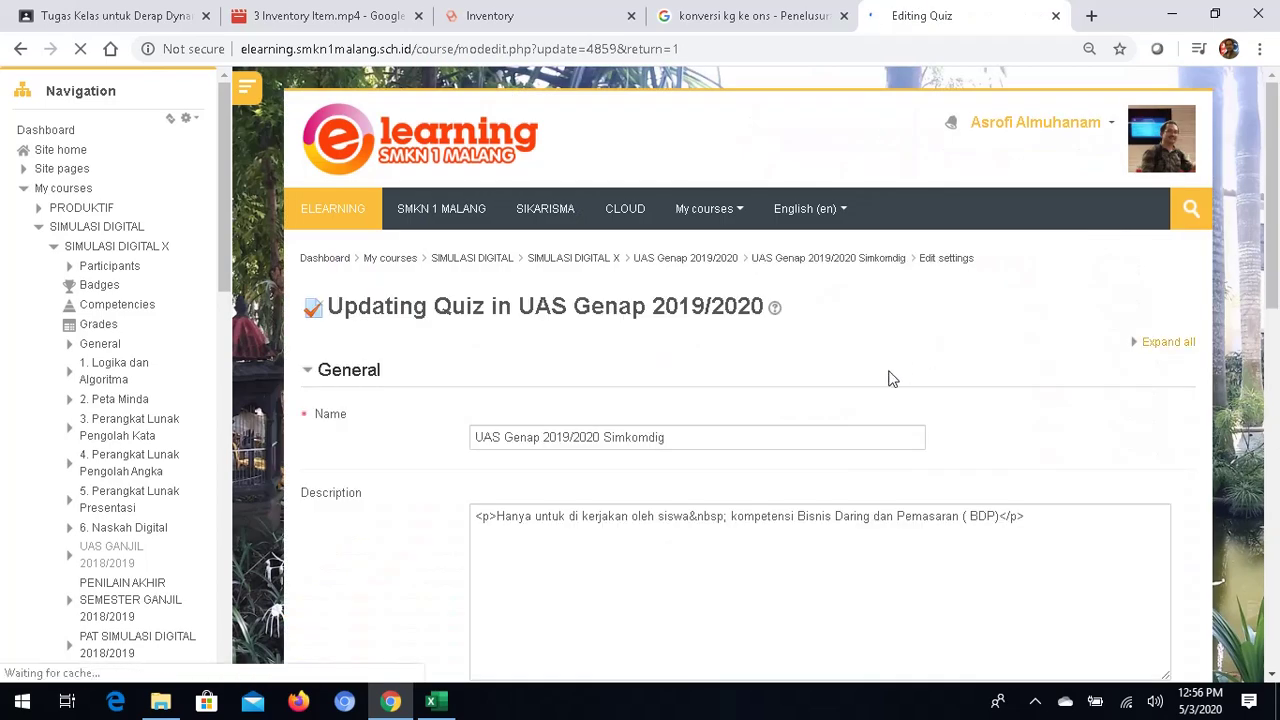
{"action": "scroll", "coordinate": [939, 450], "scroll_direction": "down", "scroll_amount": 5}
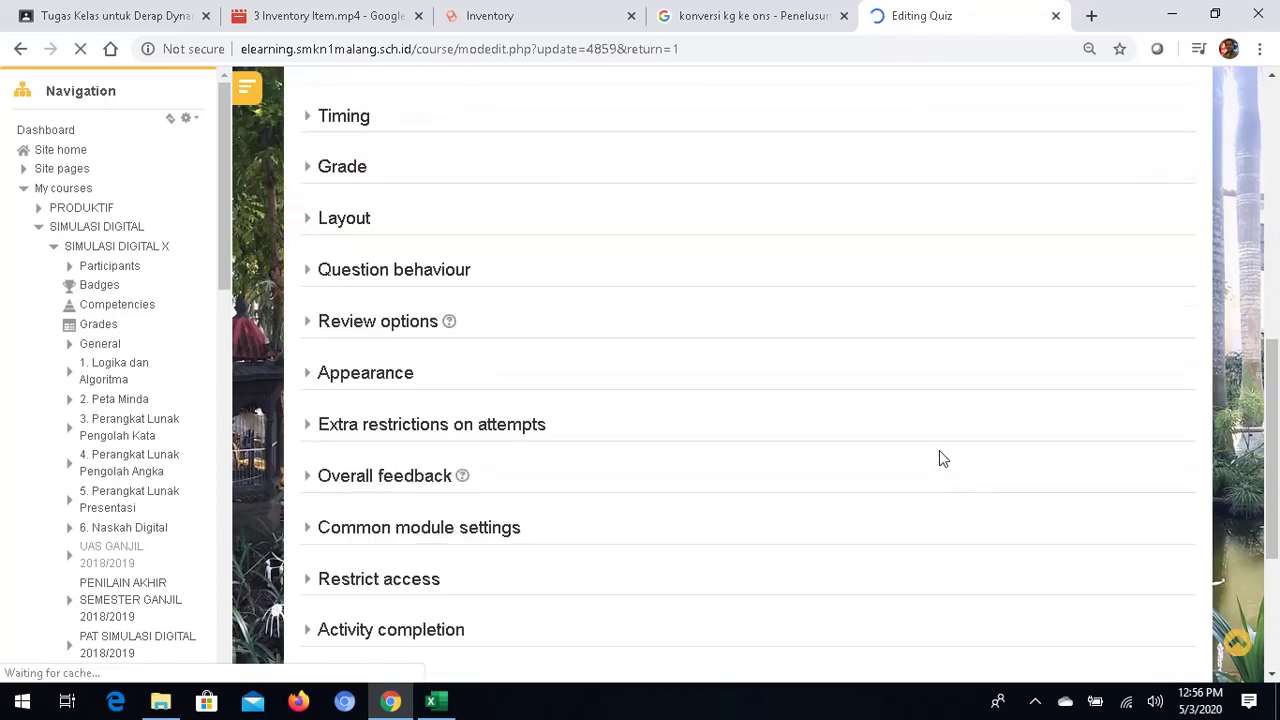
{"action": "scroll", "coordinate": [914, 455], "scroll_direction": "up", "scroll_amount": 6}
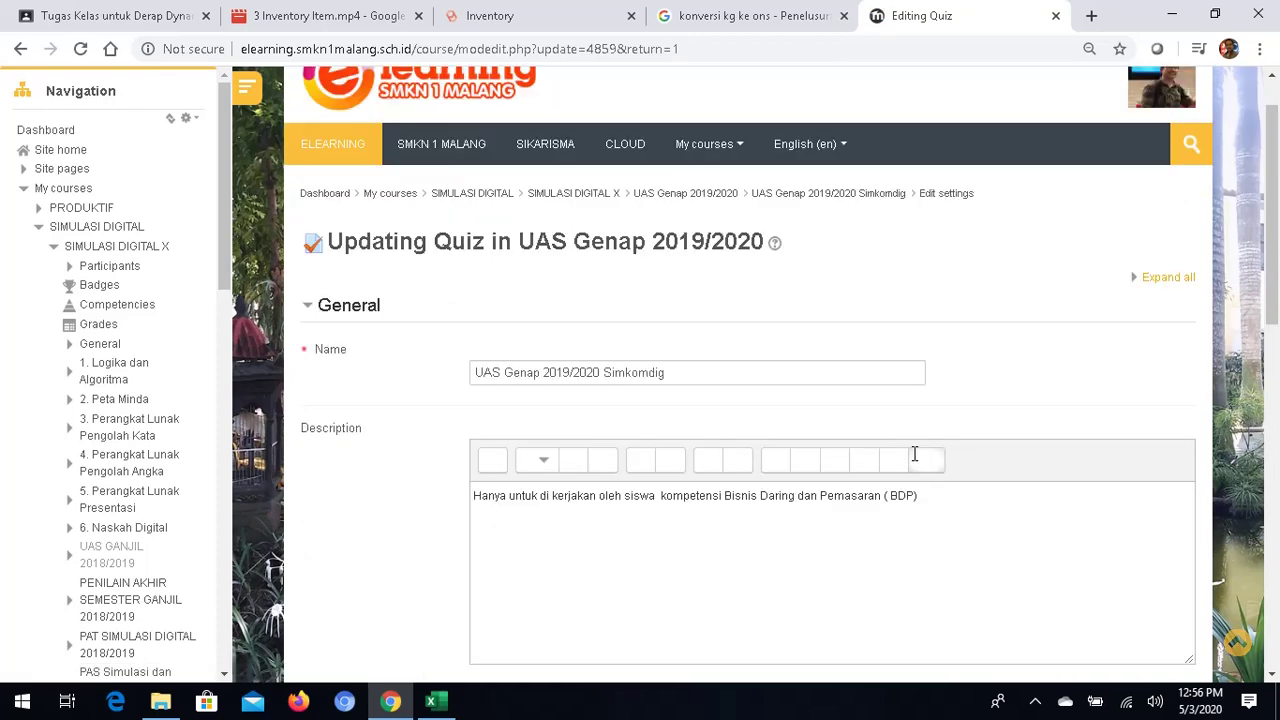
{"action": "left_click", "coordinate": [850, 200]}
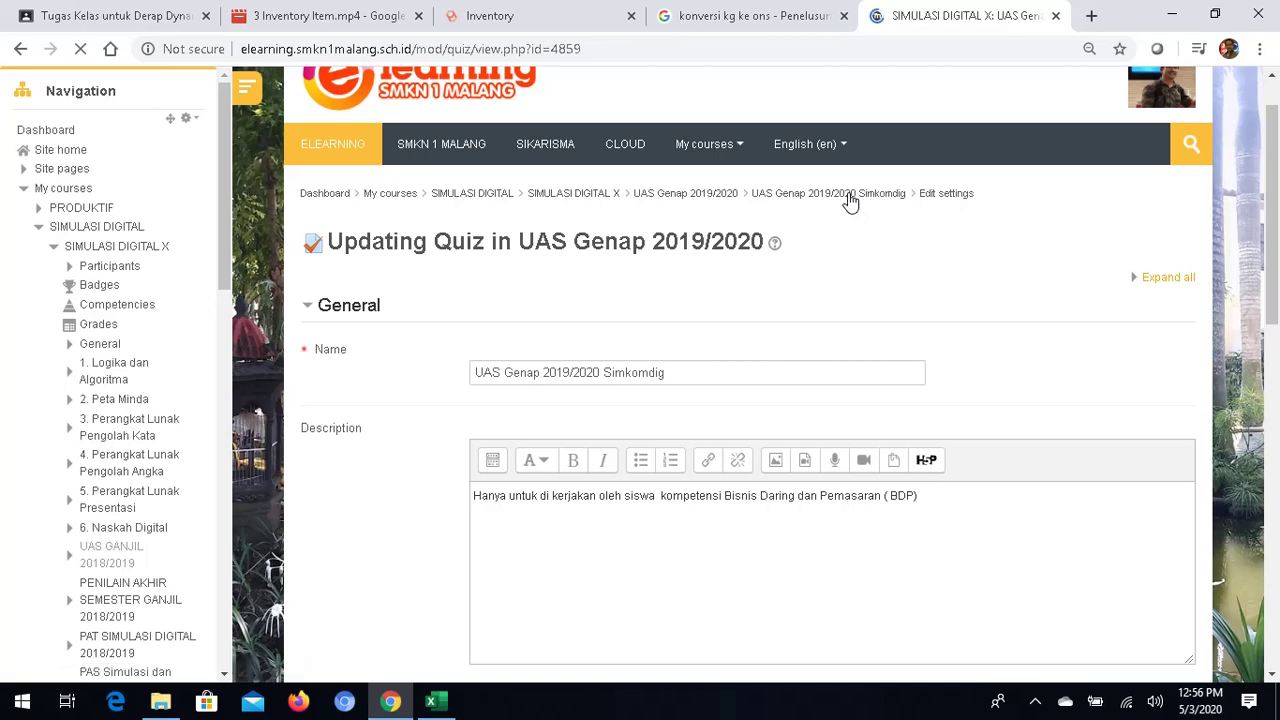
{"action": "left_click", "coordinate": [1182, 262]}
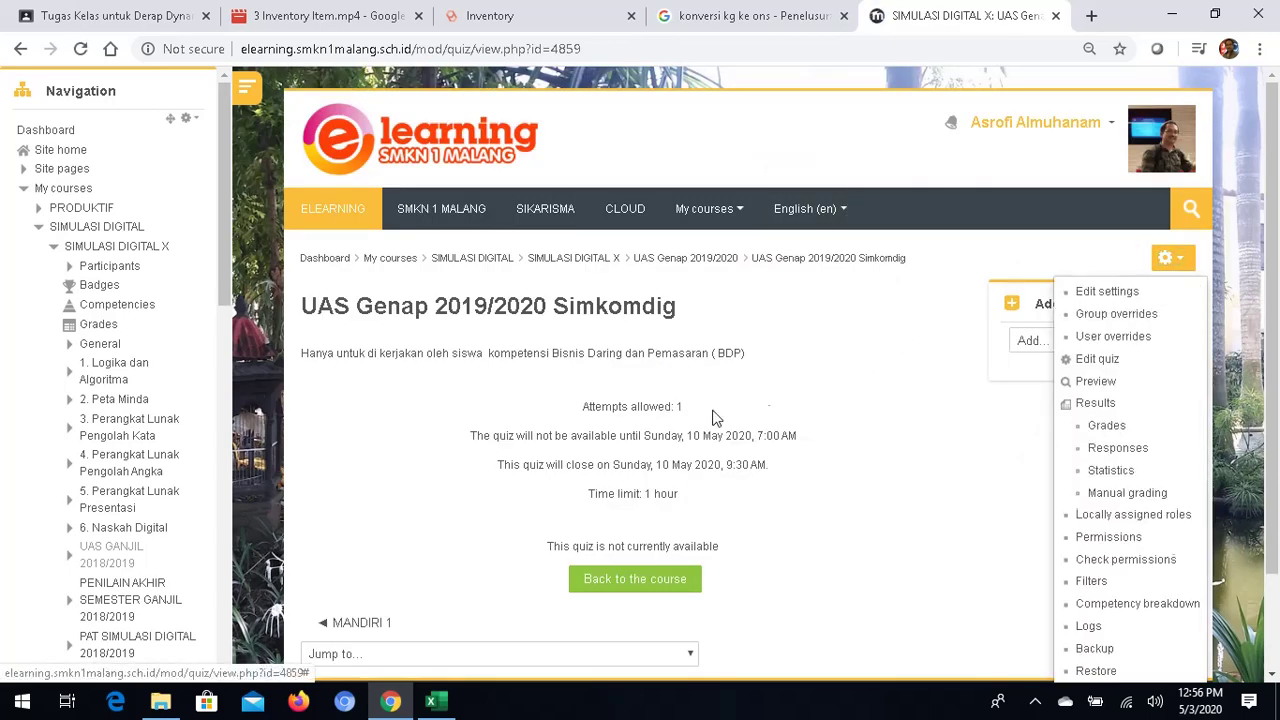
{"action": "left_click", "coordinate": [689, 503]}
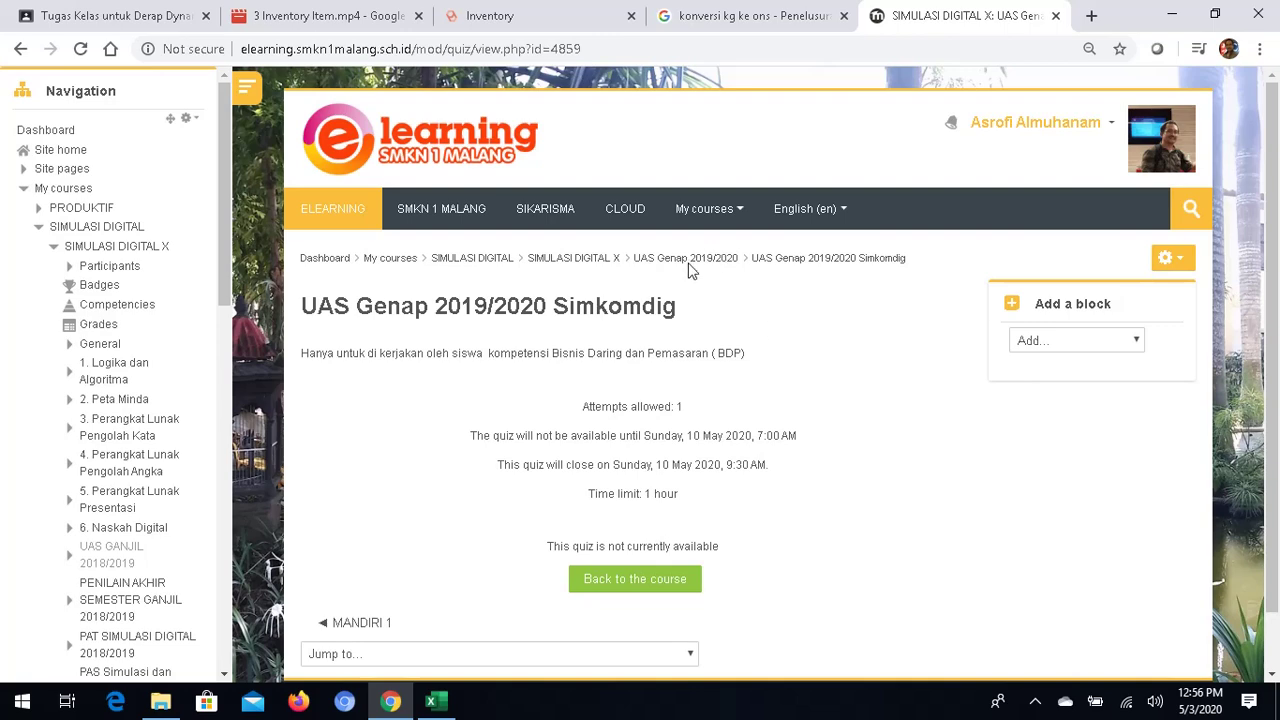
{"action": "left_click", "coordinate": [605, 262]}
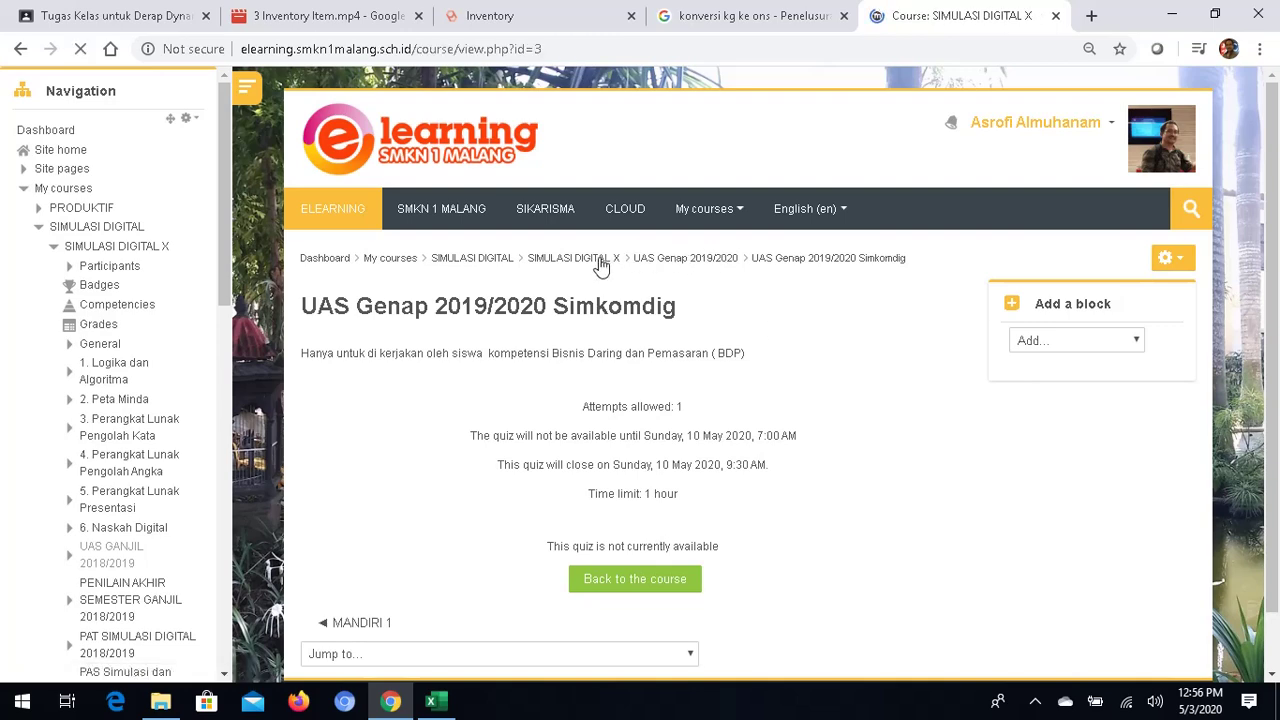
{"action": "scroll", "coordinate": [751, 414], "scroll_direction": "down", "scroll_amount": 5}
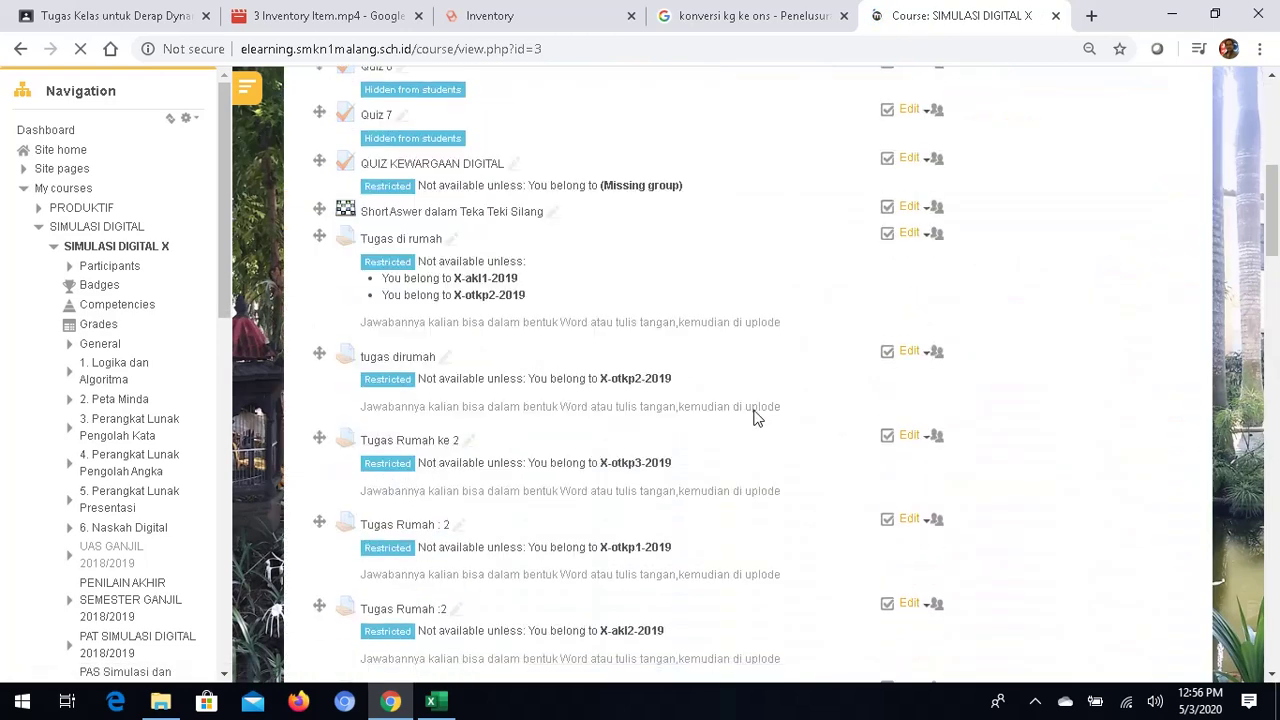
{"action": "left_click_drag", "start_coordinate": [1274, 225], "coordinate": [1277, 553]}
{"action": "scroll", "coordinate": [1265, 645], "scroll_direction": "down", "scroll_amount": 15}
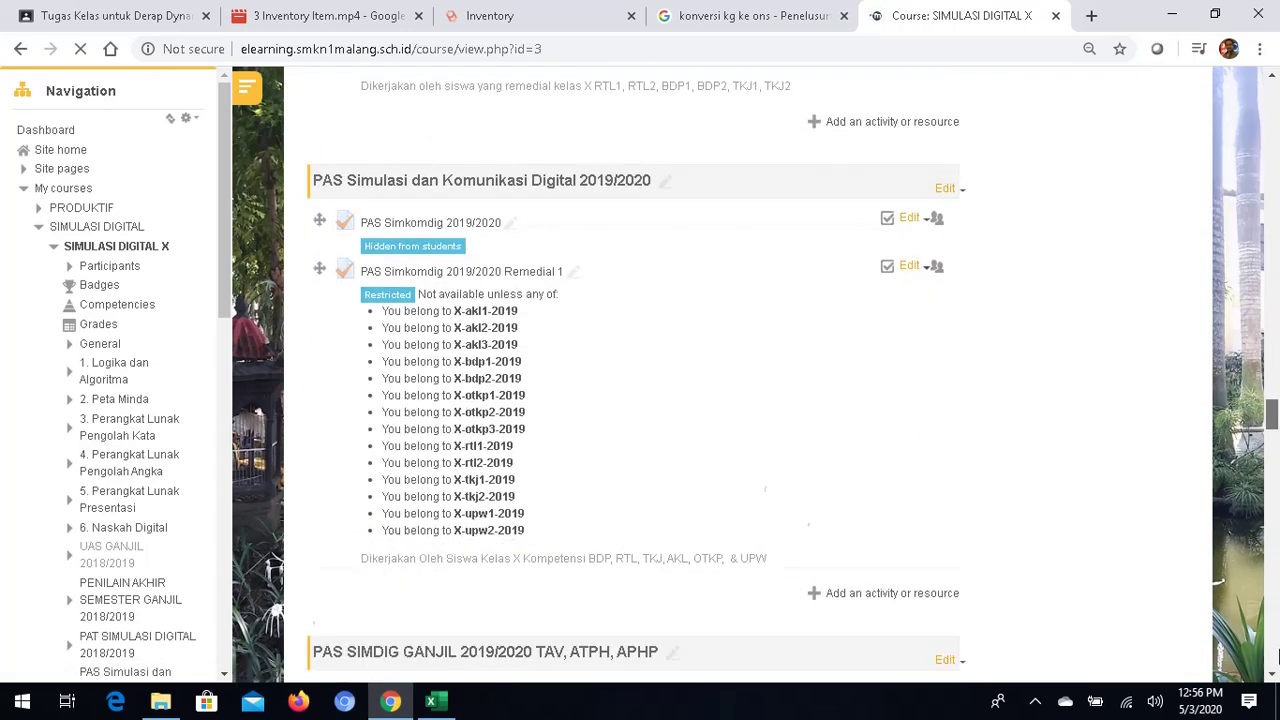
{"action": "left_click_drag", "start_coordinate": [1264, 640], "coordinate": [1260, 614]}
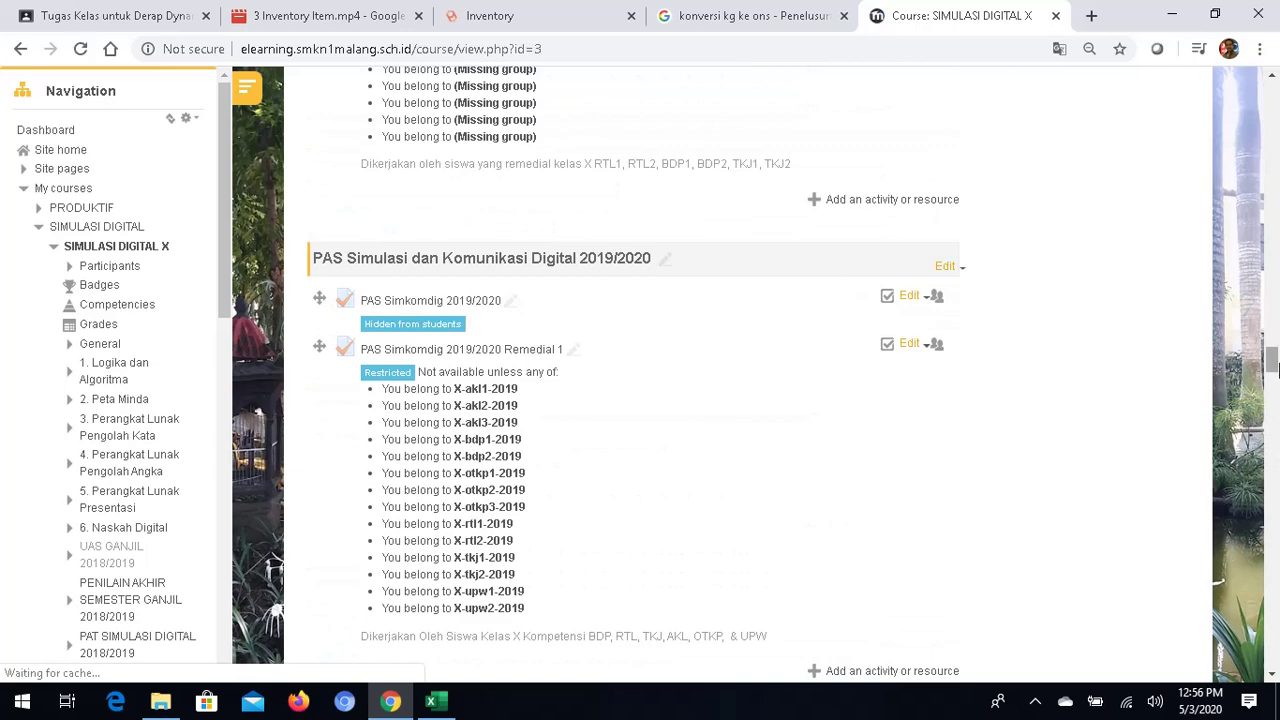
{"action": "left_click_drag", "start_coordinate": [1275, 385], "coordinate": [1272, 652]}
{"action": "scroll", "coordinate": [500, 405], "scroll_direction": "up", "scroll_amount": 3}
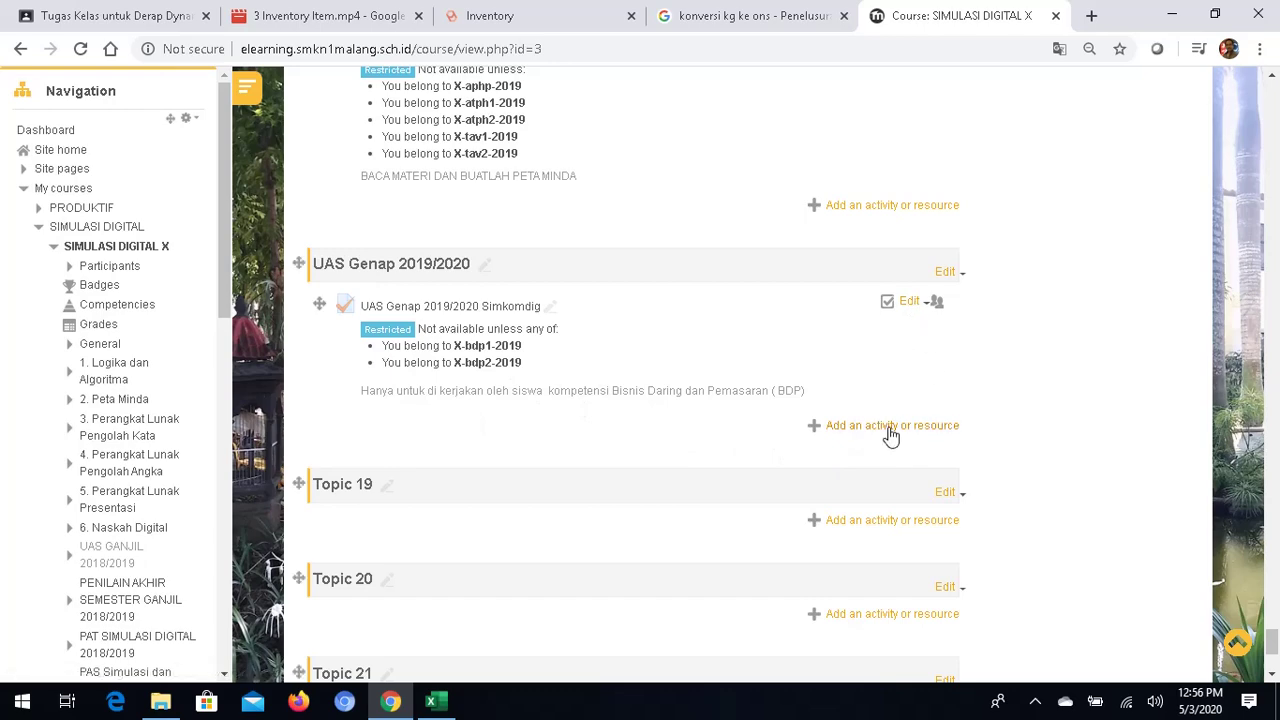
{"action": "left_click", "coordinate": [443, 312]}
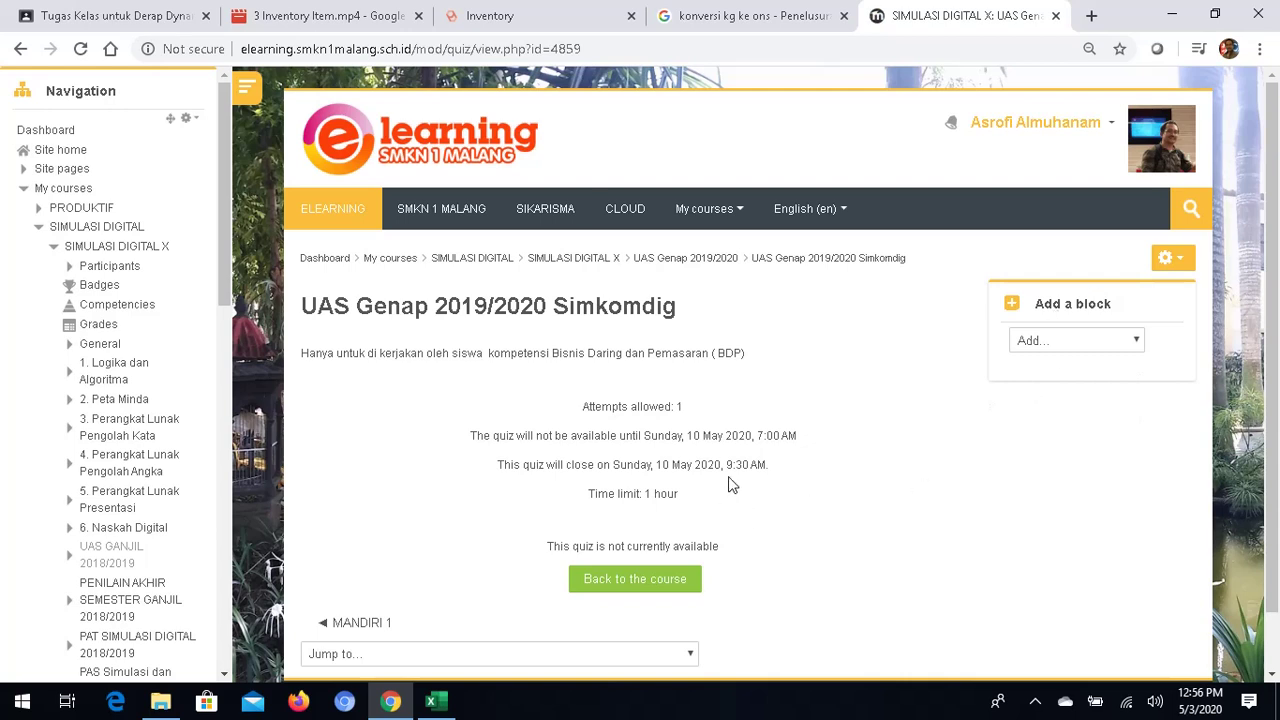
Open the gear menu with the UAS Genap 2019/2020 Simkomdig quiz's administration options
{"action": "left_click", "coordinate": [1138, 345]}
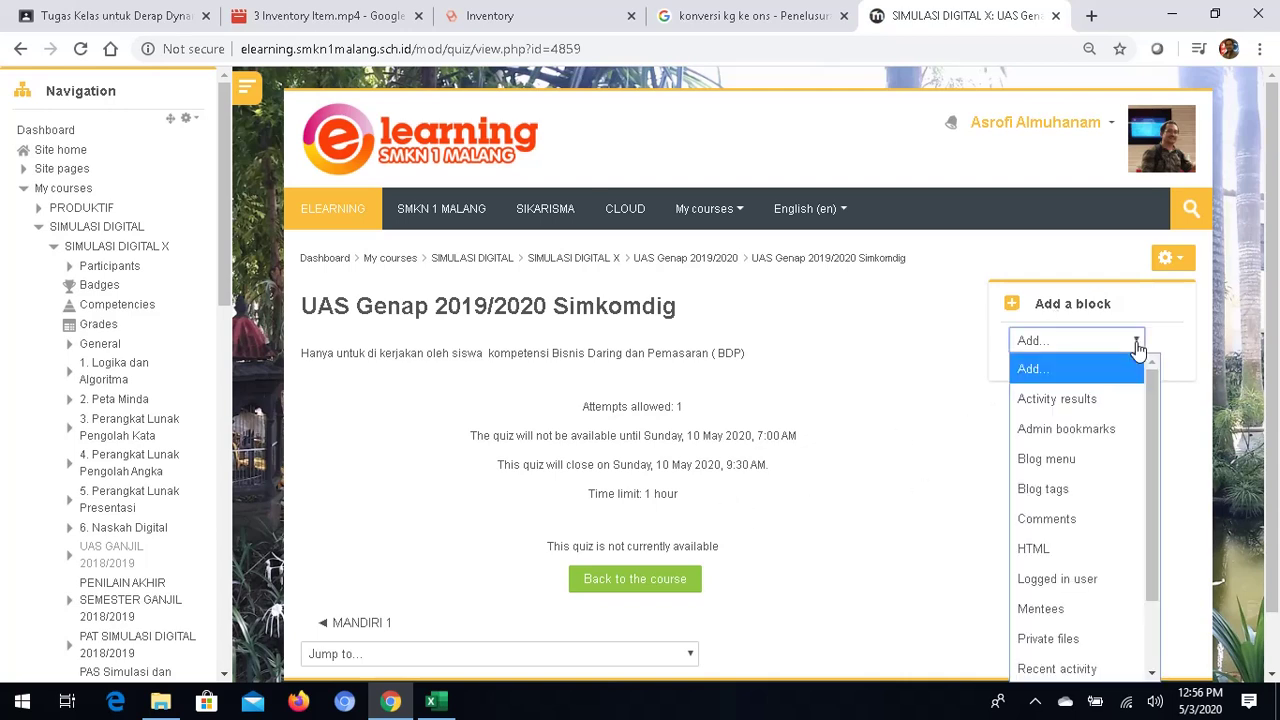
{"action": "left_click", "coordinate": [1140, 345]}
{"action": "left_click", "coordinate": [1185, 257]}
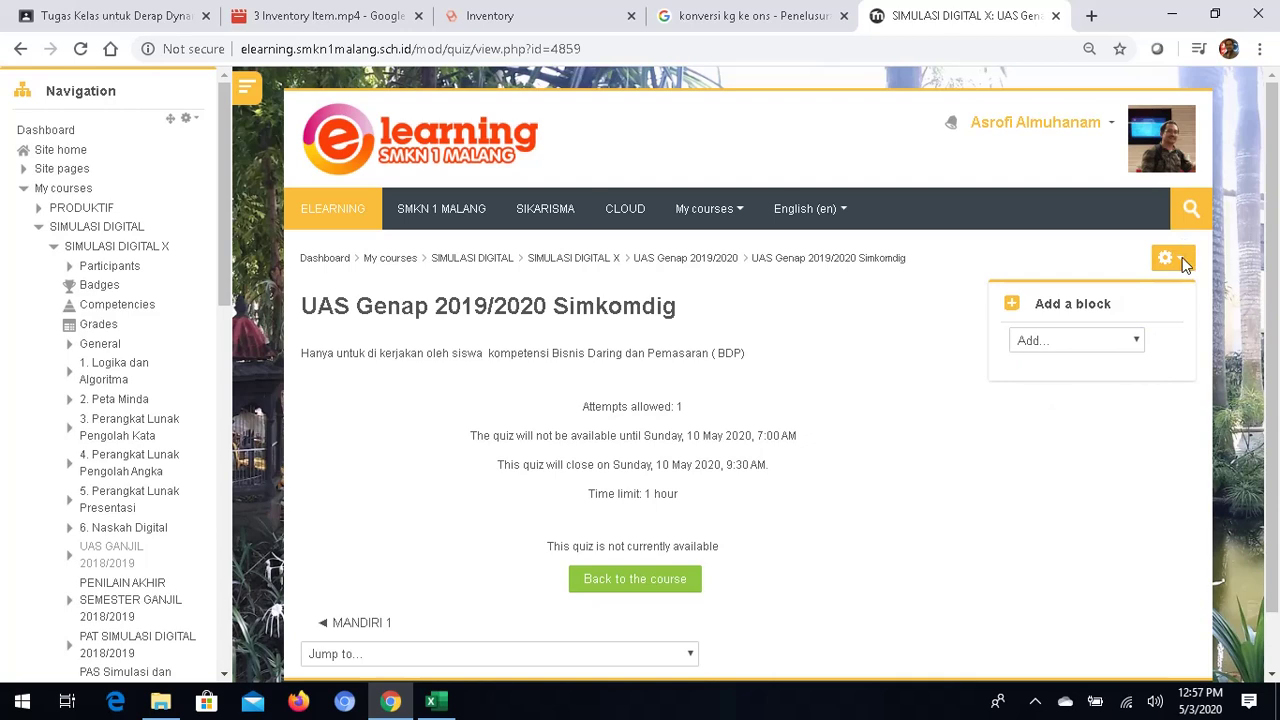
{"action": "left_click", "coordinate": [1181, 263]}
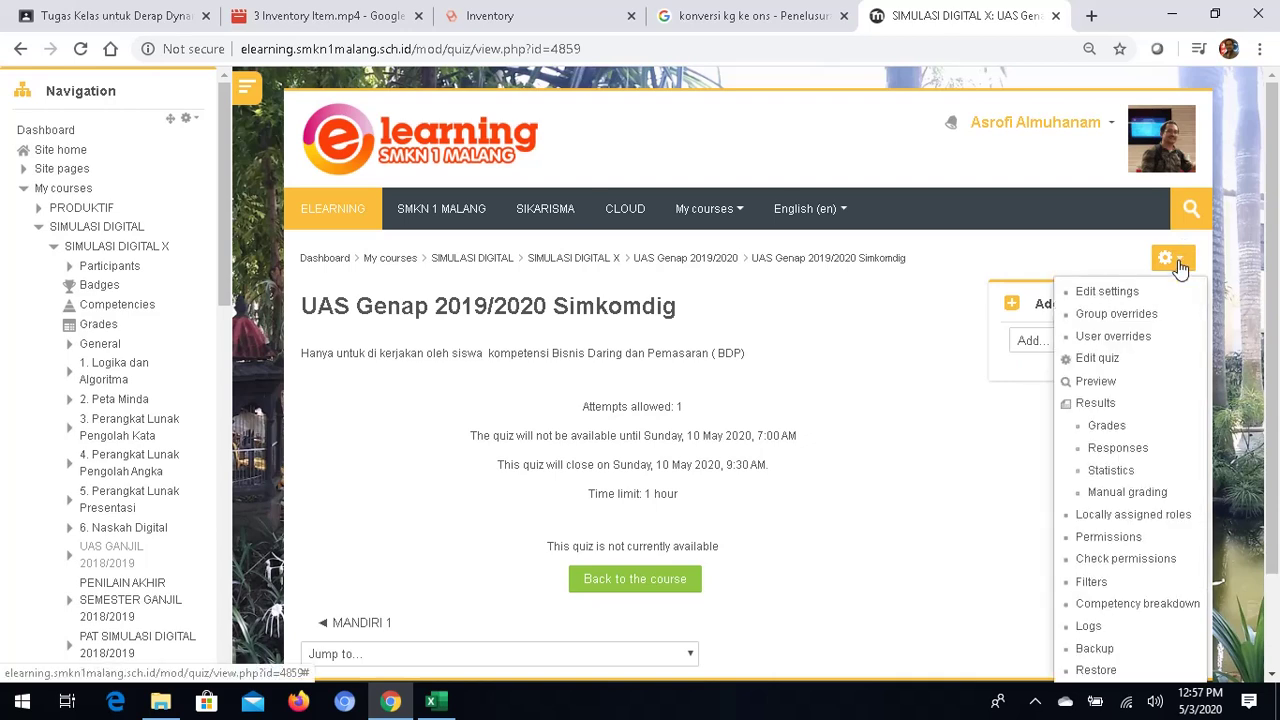
Open Edit quiz and review the 20 questions, cancelling an empty section heading above Page 1
{"action": "left_click", "coordinate": [1100, 358]}
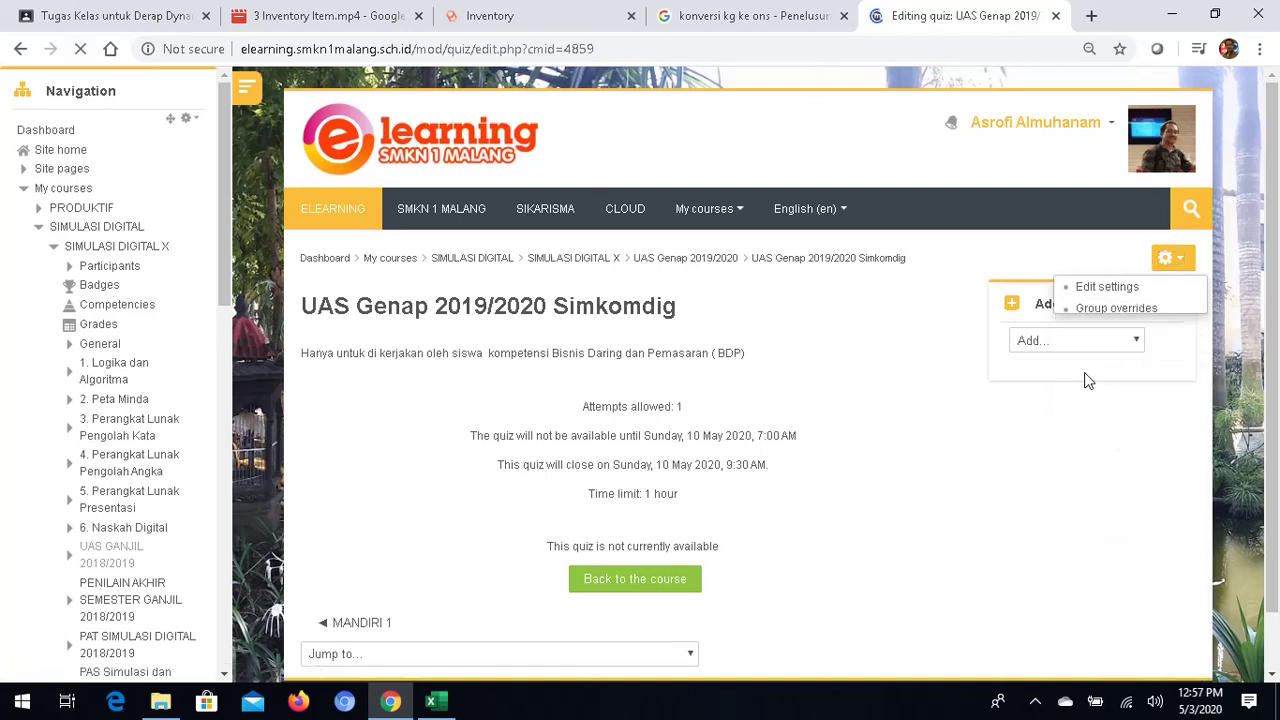
{"action": "scroll", "coordinate": [940, 450], "scroll_direction": "down", "scroll_amount": 1}
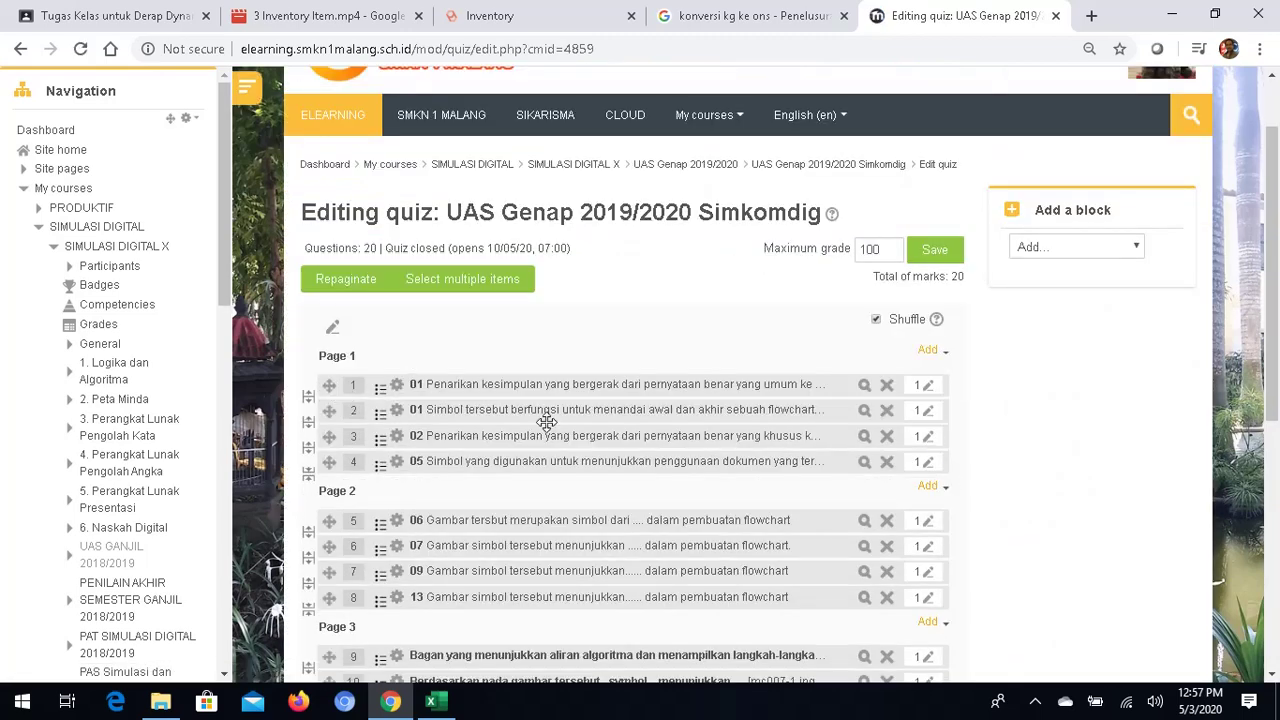
{"action": "scroll", "coordinate": [955, 372], "scroll_direction": "down", "scroll_amount": 5}
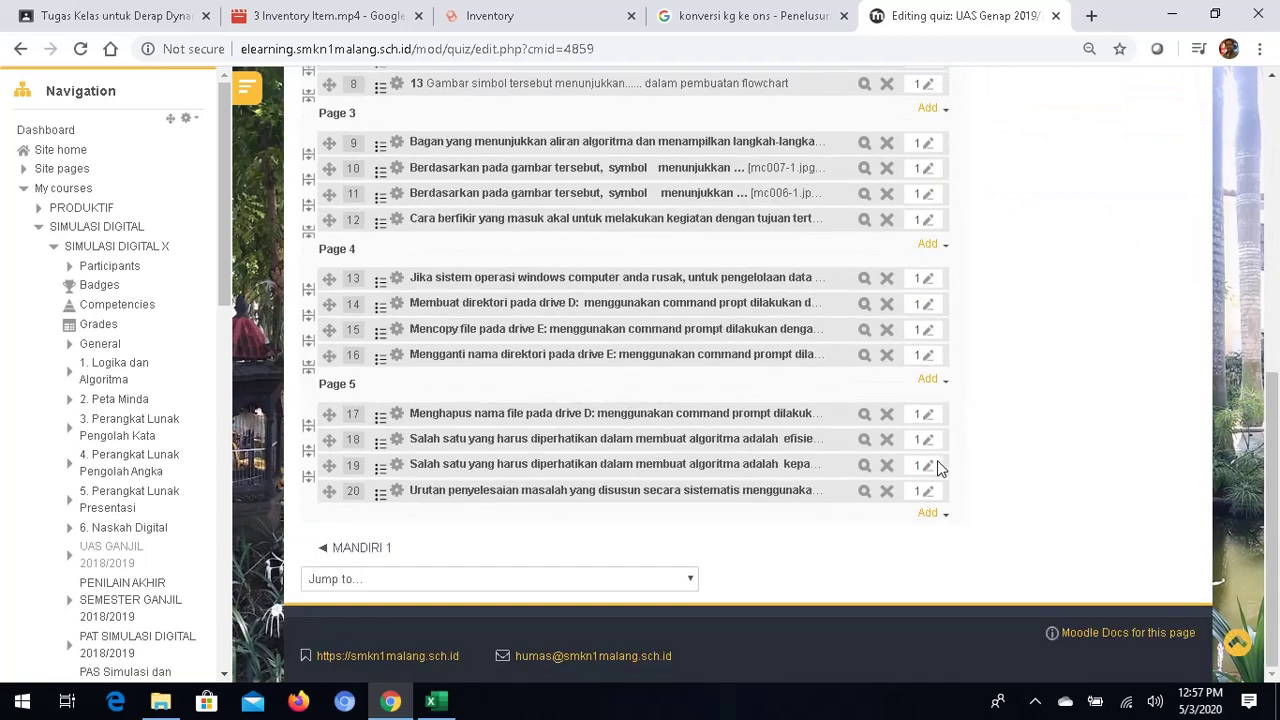
{"action": "scroll", "coordinate": [594, 418], "scroll_direction": "up", "scroll_amount": 6}
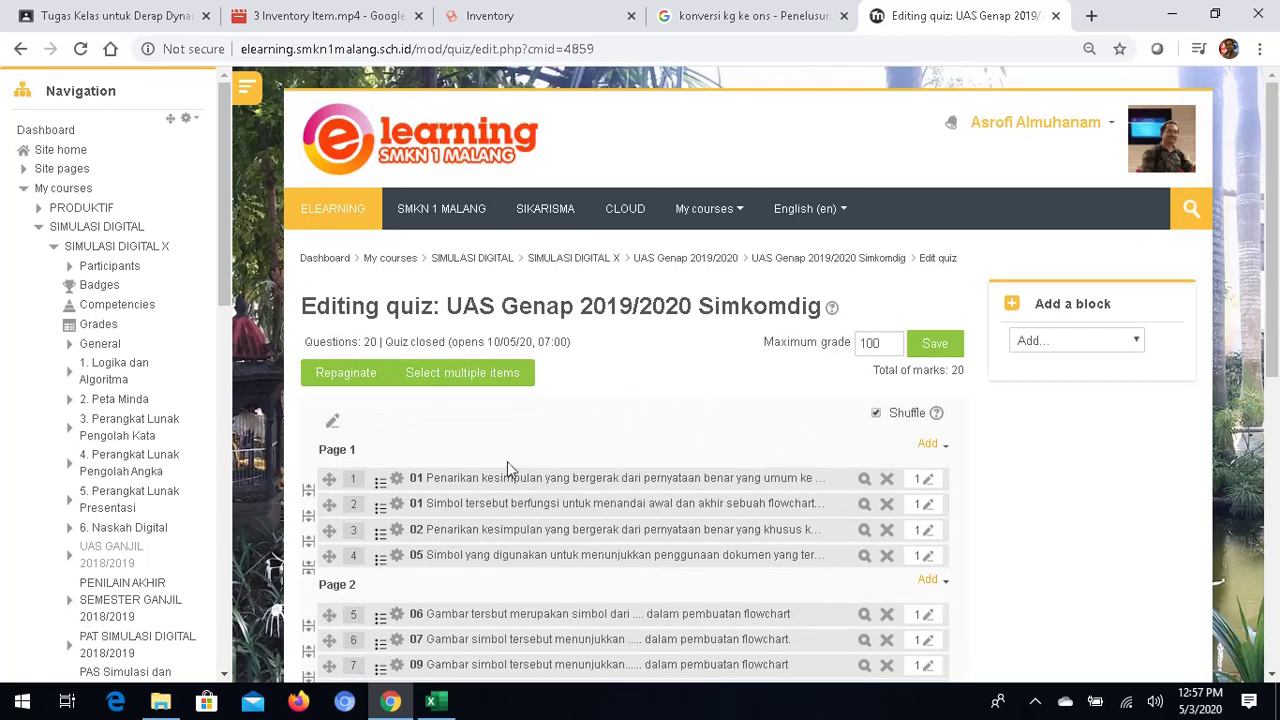
{"action": "left_click", "coordinate": [331, 424]}
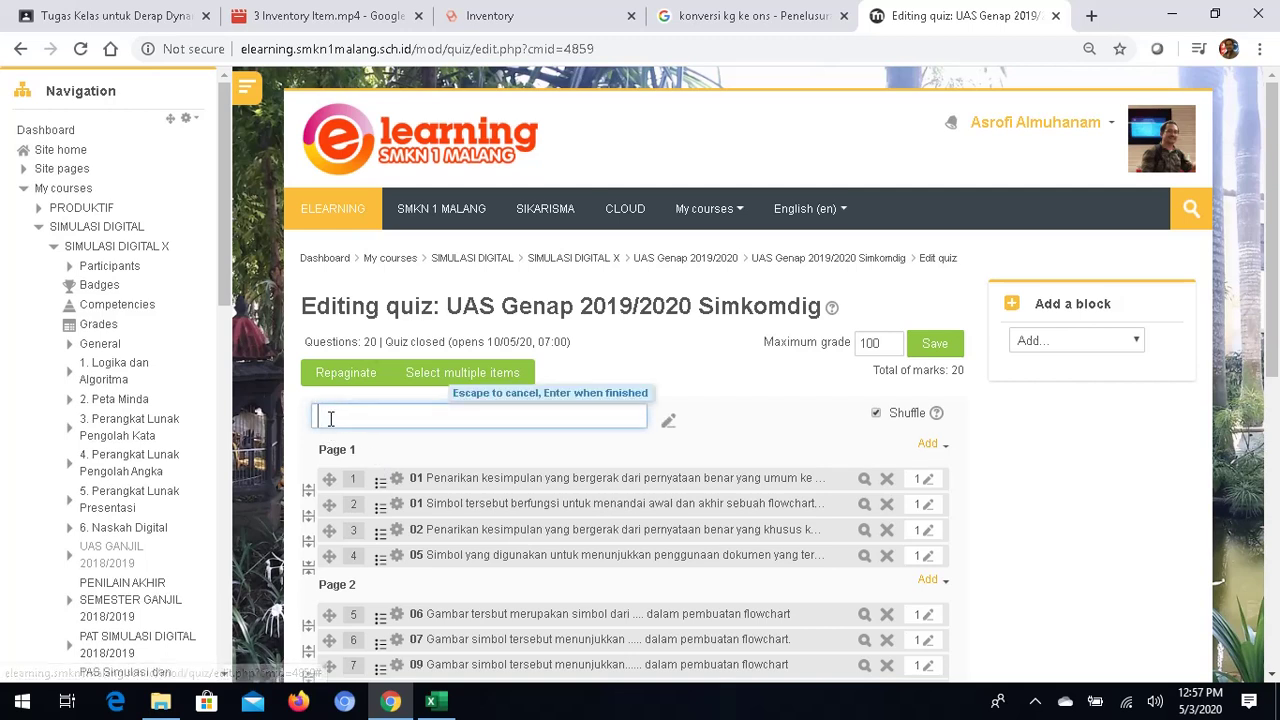
{"action": "key", "text": "Escape"}
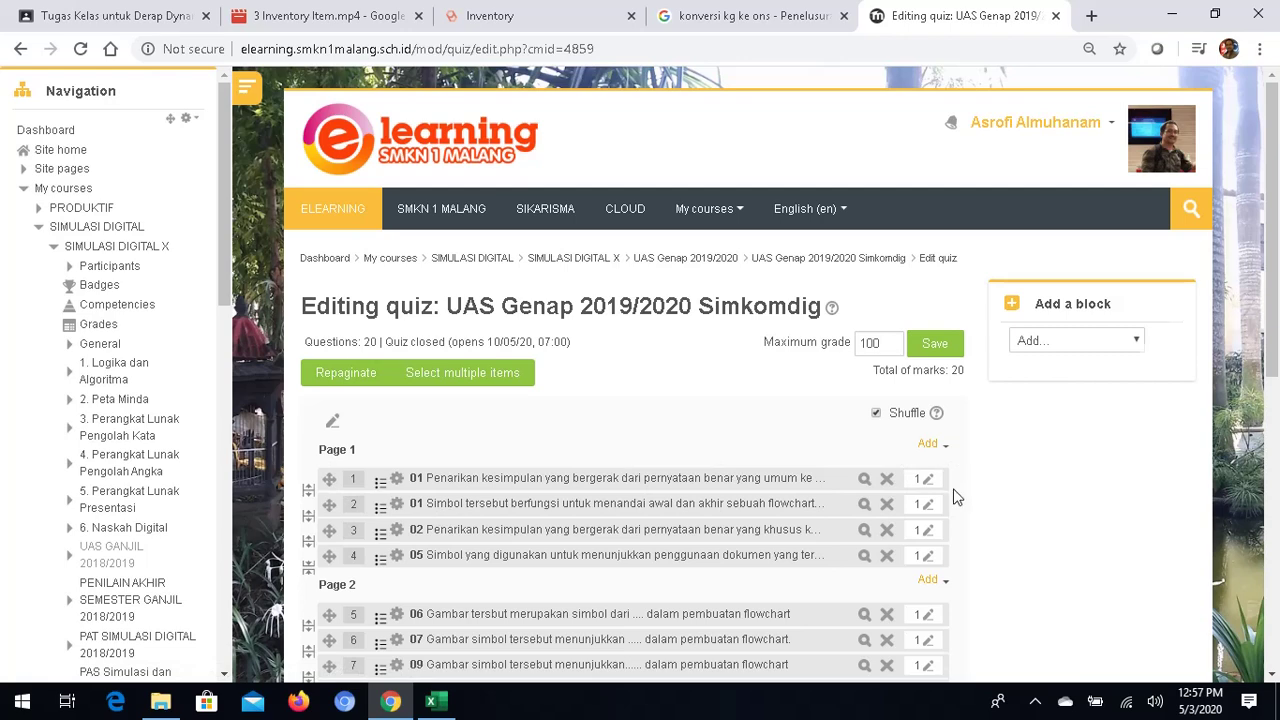
{"action": "scroll", "coordinate": [955, 497], "scroll_direction": "down", "scroll_amount": 1}
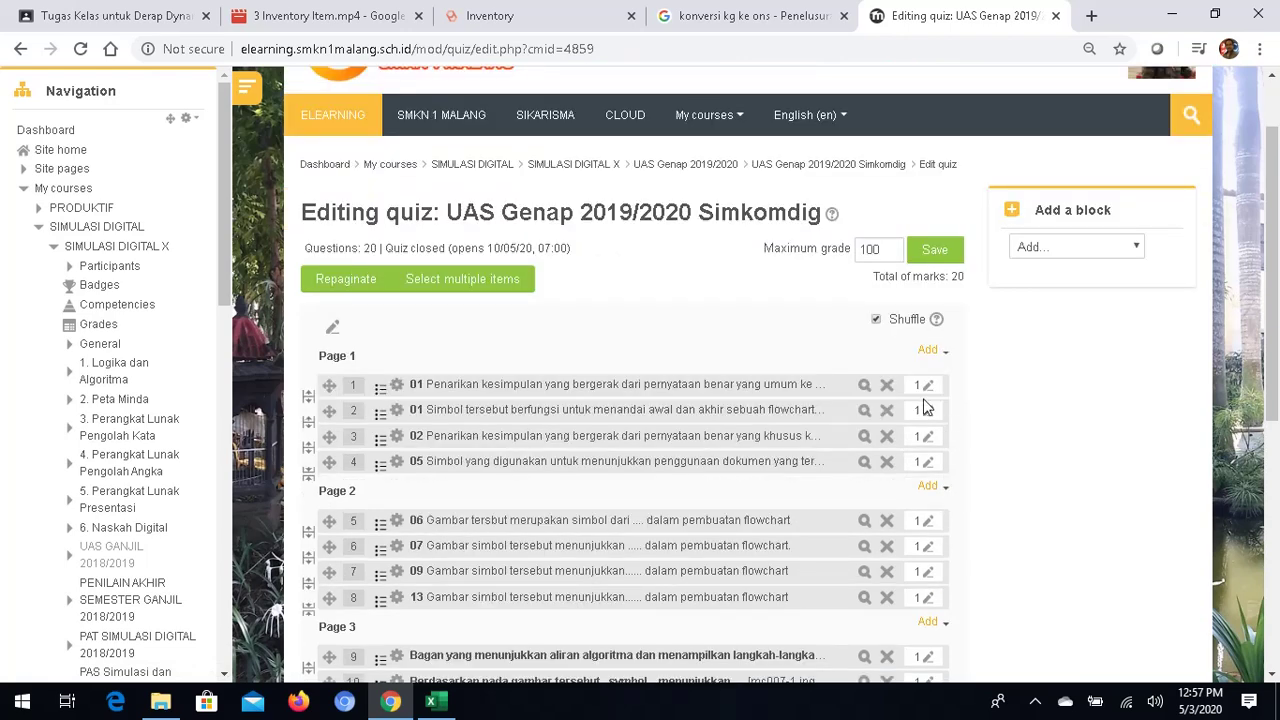
Choose 'a random question' from the Add menu above Page 1
{"action": "left_click", "coordinate": [946, 355]}
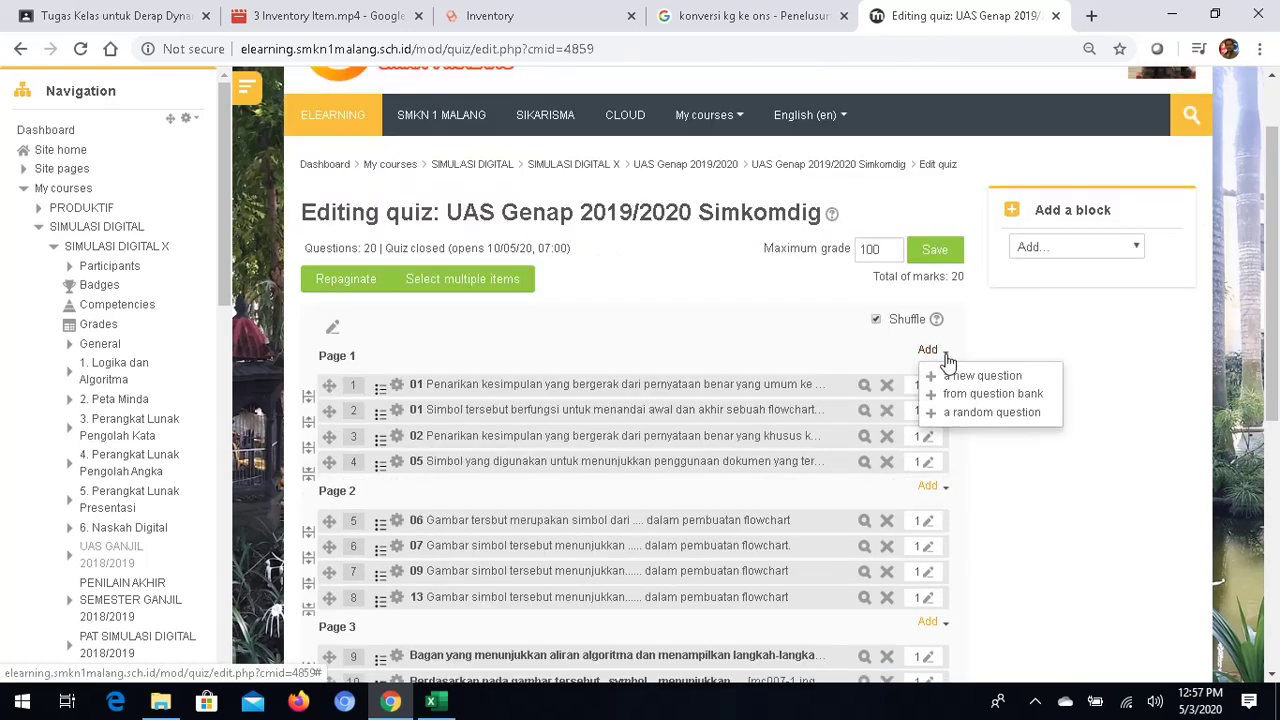
{"action": "left_click", "coordinate": [948, 360]}
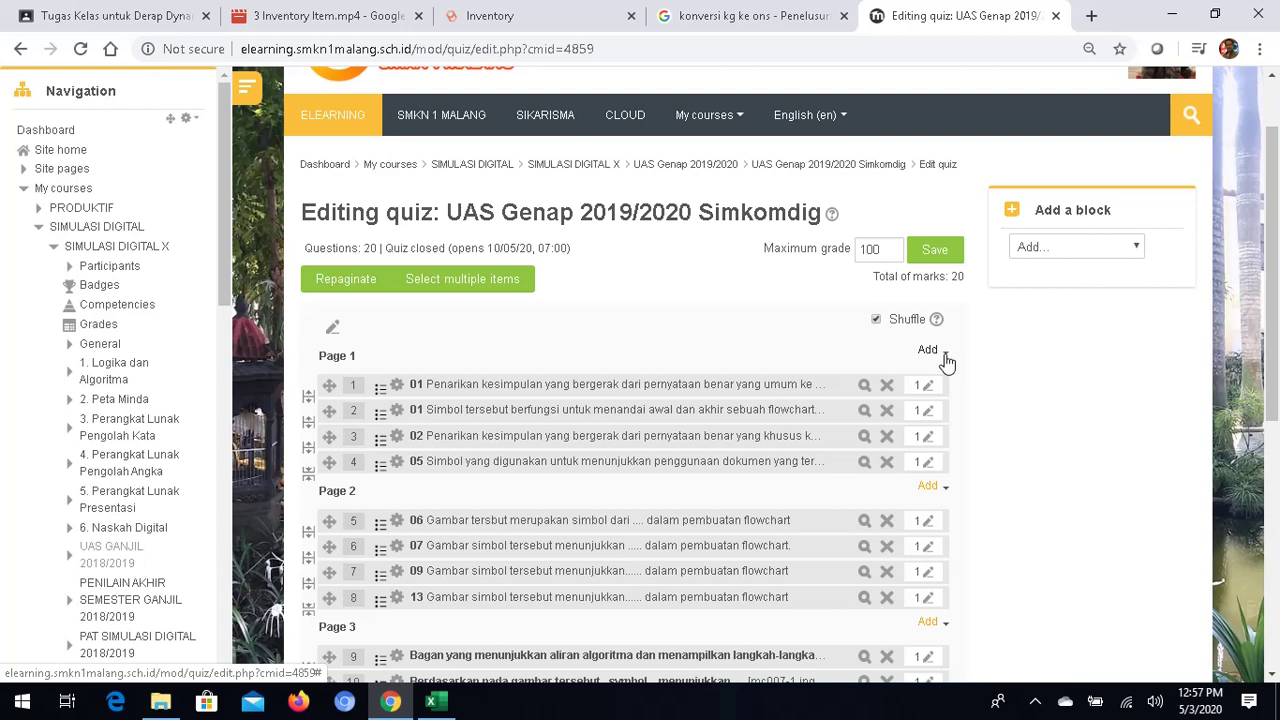
{"action": "left_click", "coordinate": [944, 356]}
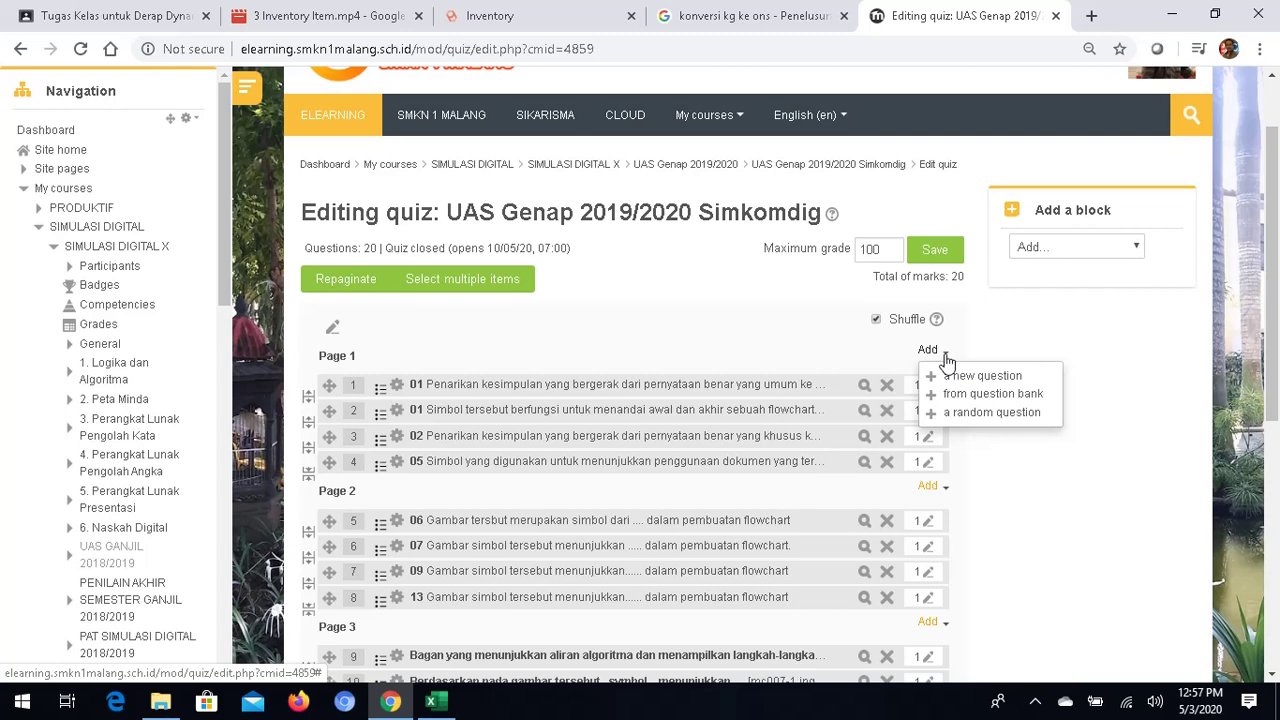
{"action": "left_click", "coordinate": [966, 421]}
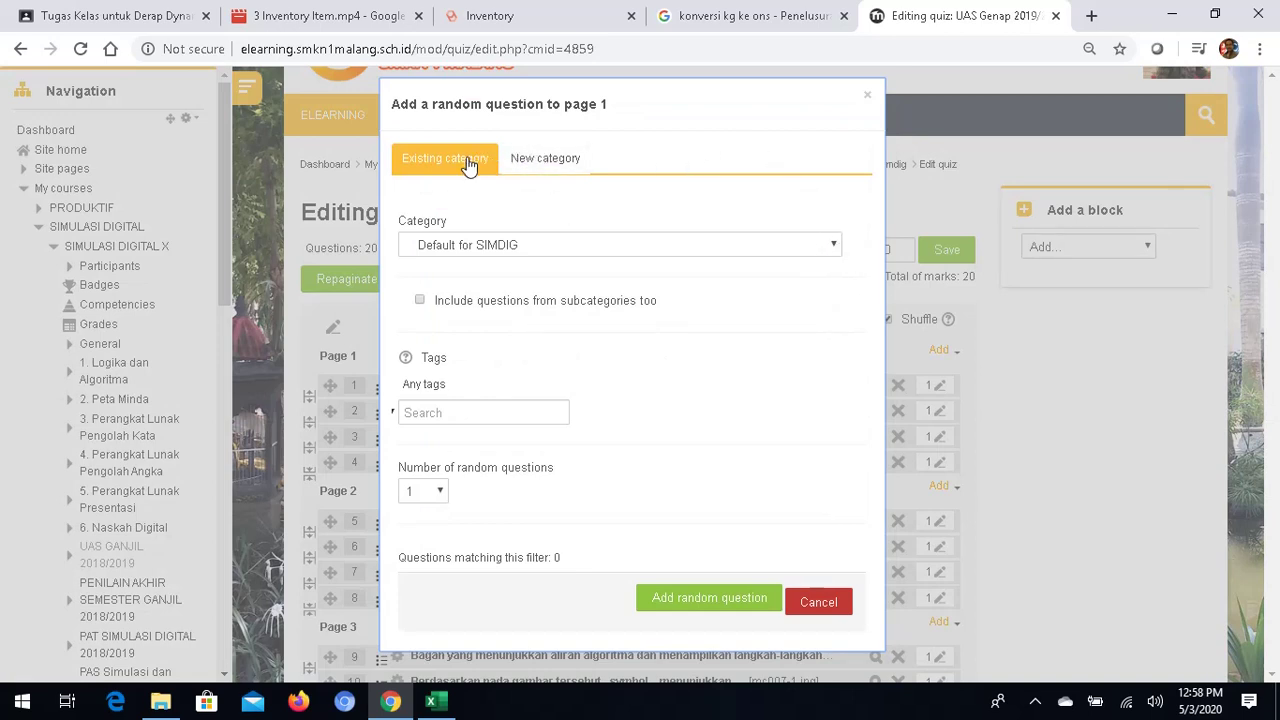
Pick the KEWARGAAN DIGITAL (DIGITAL CITIZENSHIP) category for the random question, leaving tags empty
{"action": "left_click", "coordinate": [837, 248]}
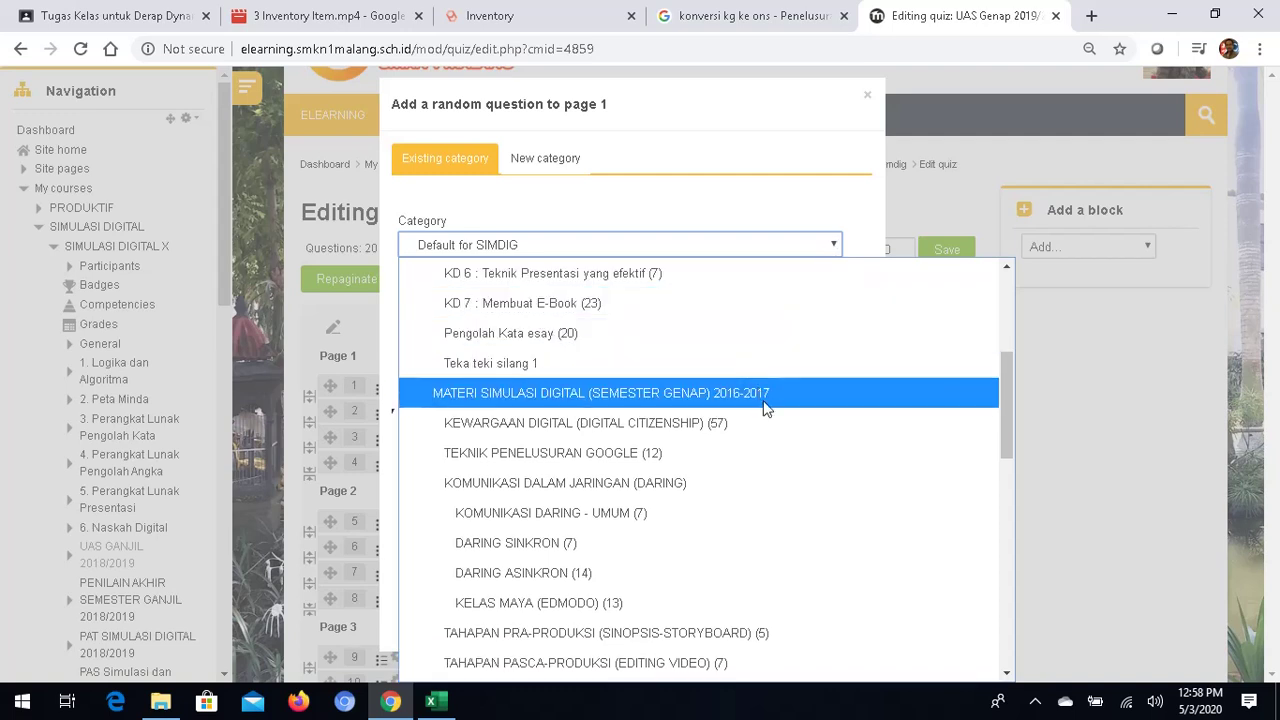
{"action": "left_click", "coordinate": [700, 430]}
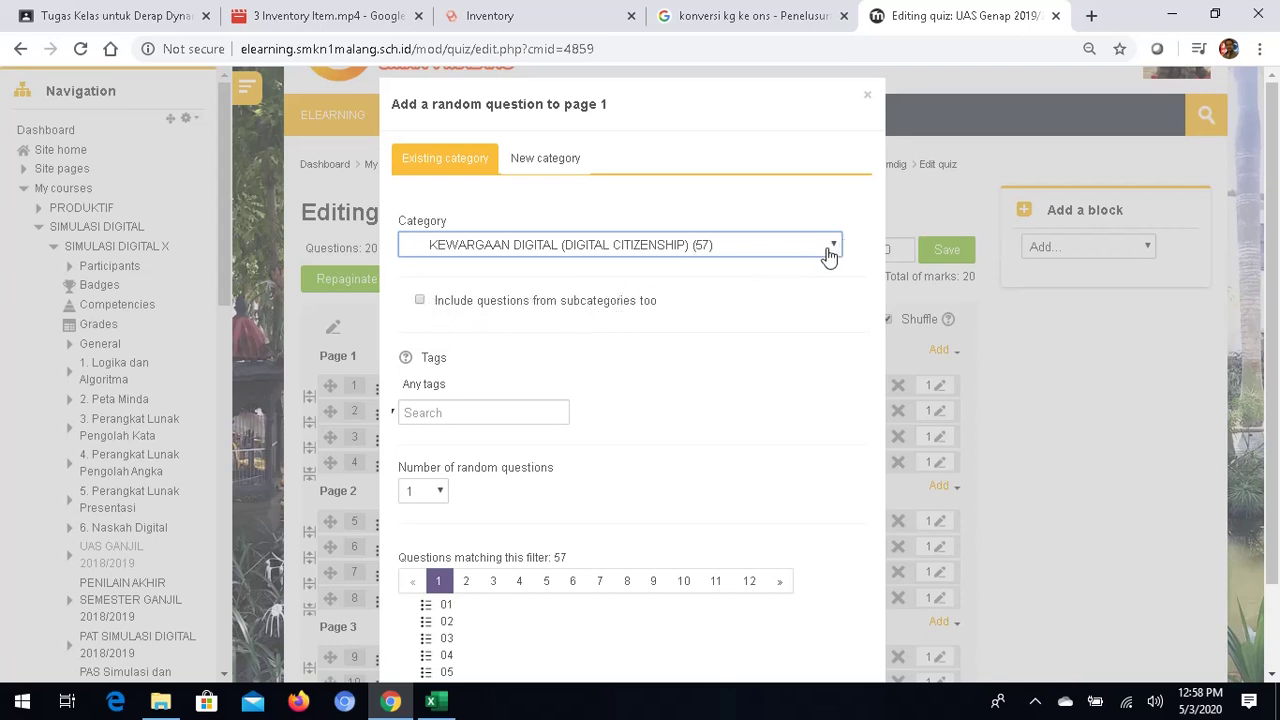
{"action": "scroll", "coordinate": [533, 350], "scroll_direction": "down", "scroll_amount": 1}
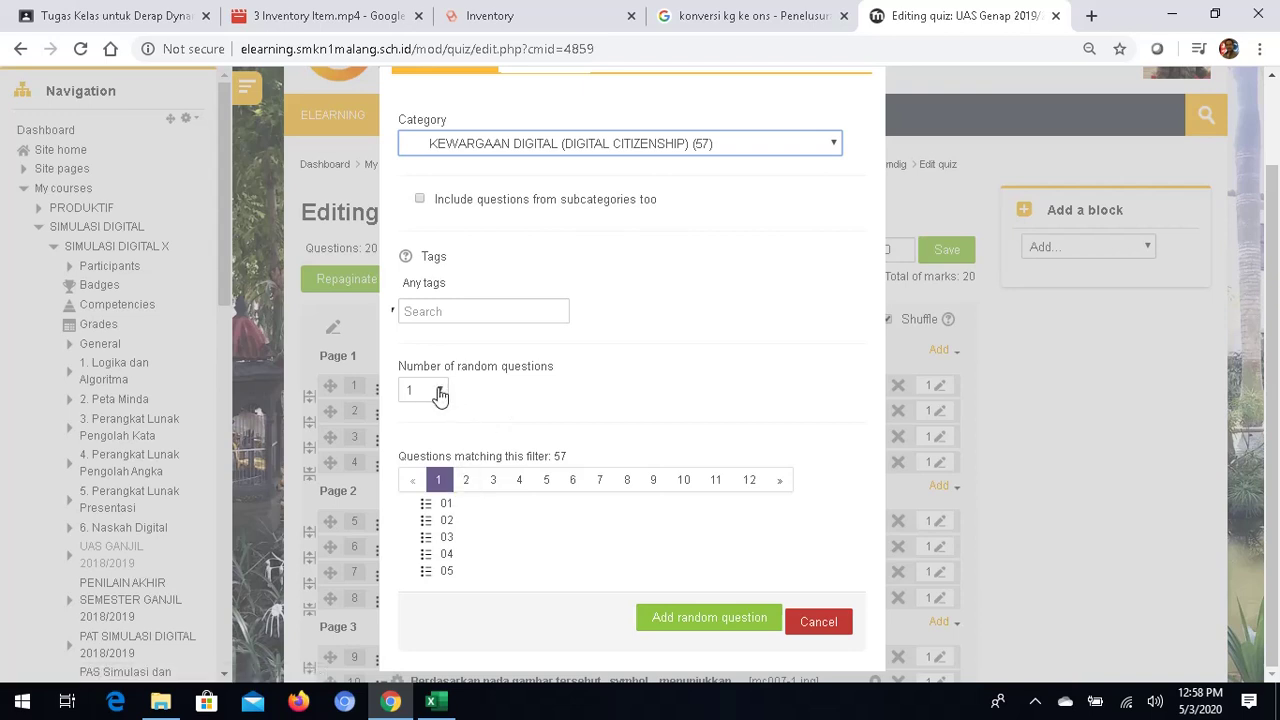
{"action": "scroll", "coordinate": [477, 320], "scroll_direction": "up", "scroll_amount": 1}
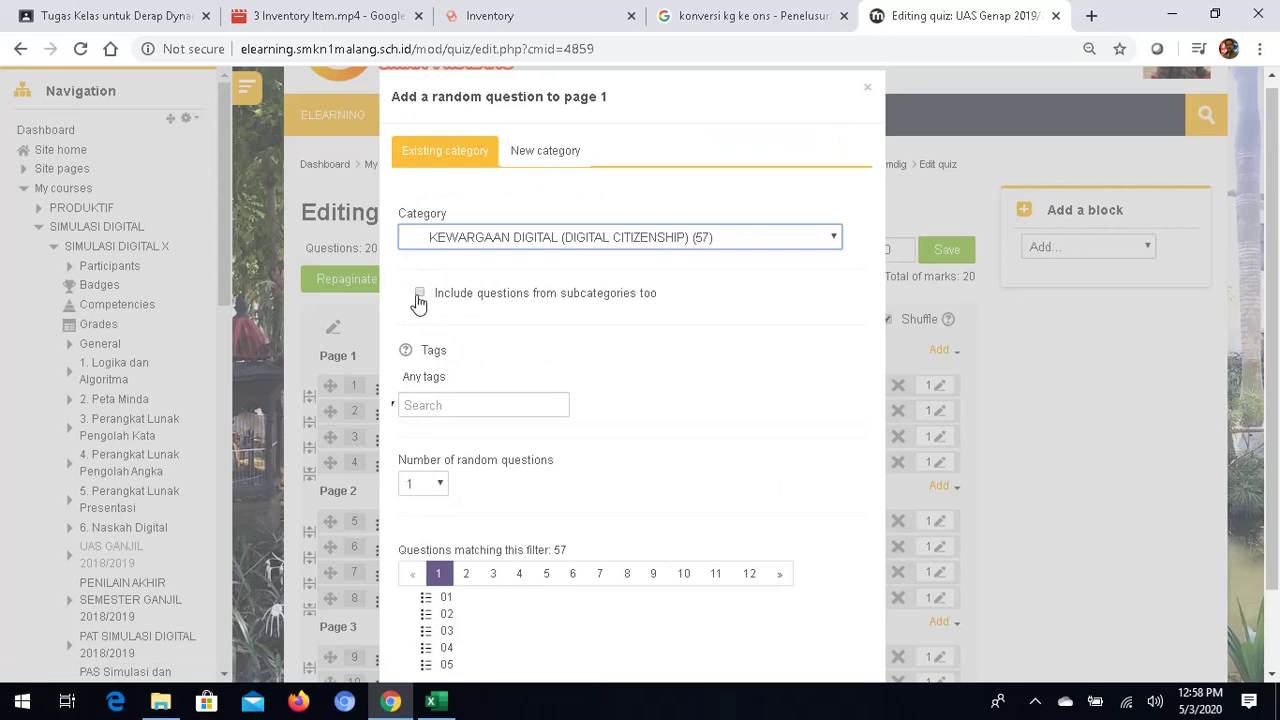
{"action": "scroll", "coordinate": [509, 449], "scroll_direction": "down", "scroll_amount": 1}
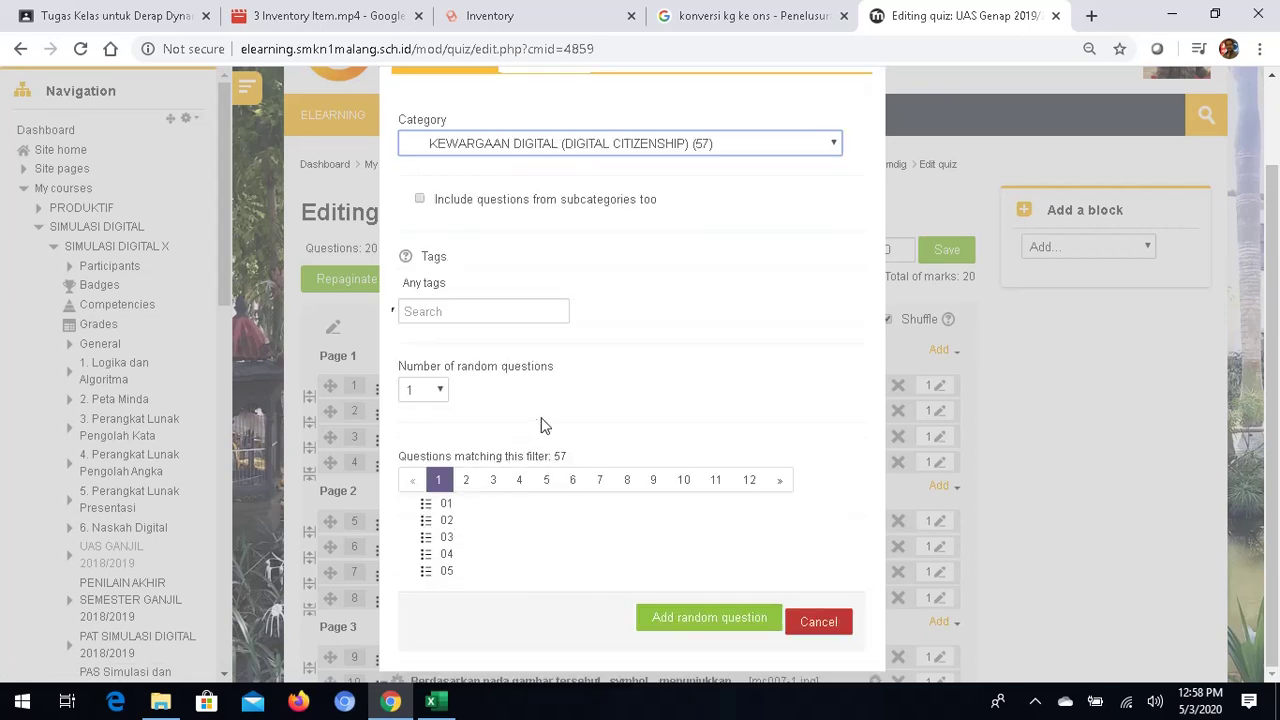
{"action": "scroll", "coordinate": [541, 418], "scroll_direction": "up", "scroll_amount": 1}
{"action": "left_click", "coordinate": [498, 413]}
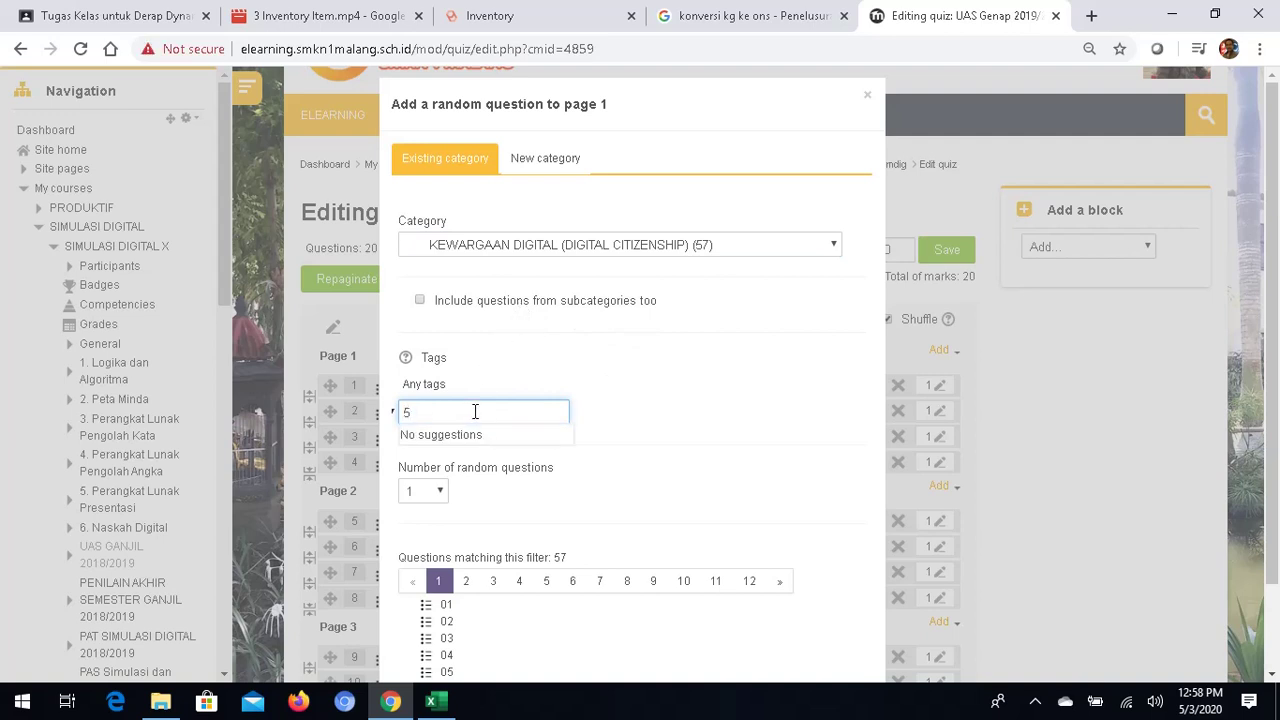
{"action": "key", "text": "BackSpace"}
Set the number of random questions to 5 and add them to page 1
{"action": "left_click", "coordinate": [441, 493]}
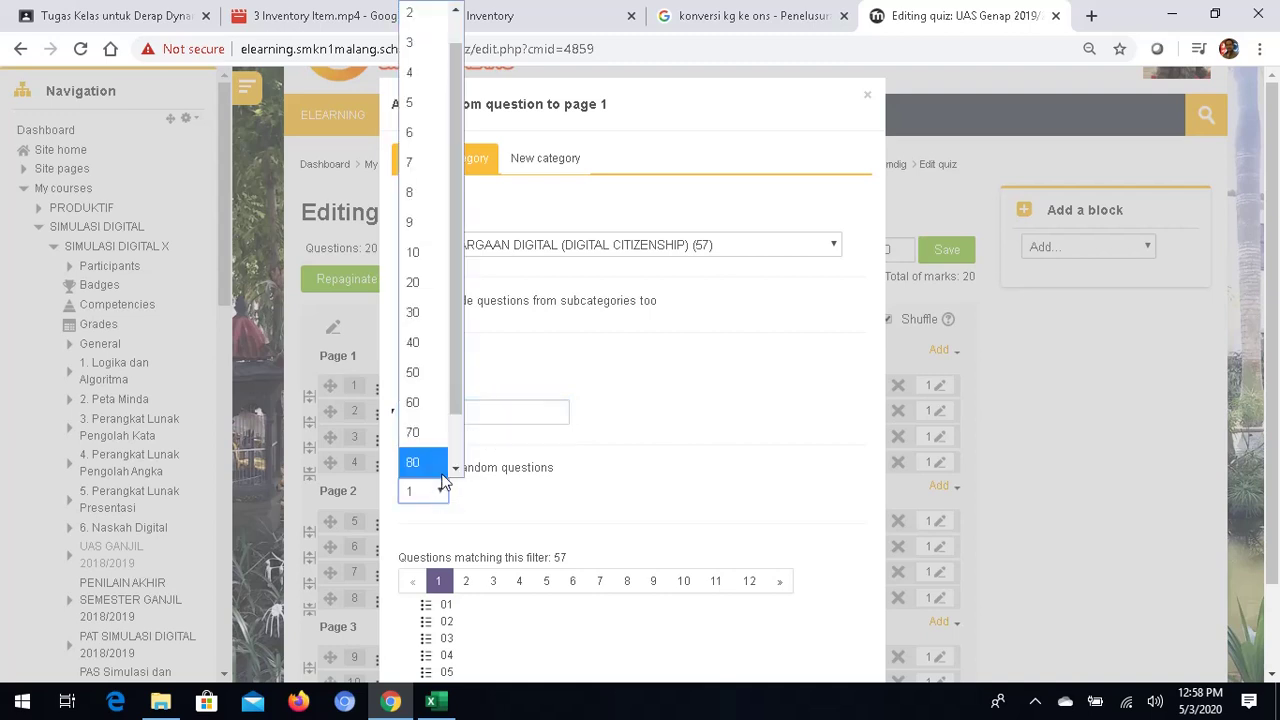
{"action": "left_click", "coordinate": [420, 104]}
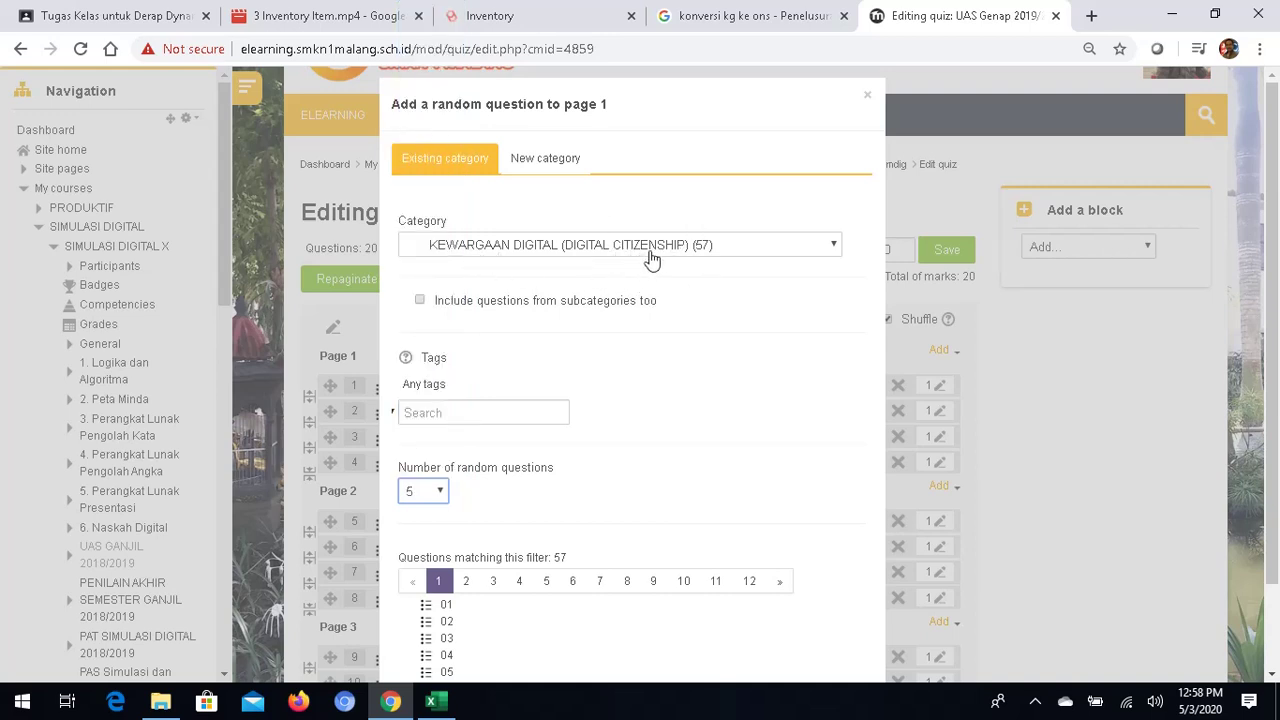
{"action": "scroll", "coordinate": [468, 492], "scroll_direction": "down", "scroll_amount": 1}
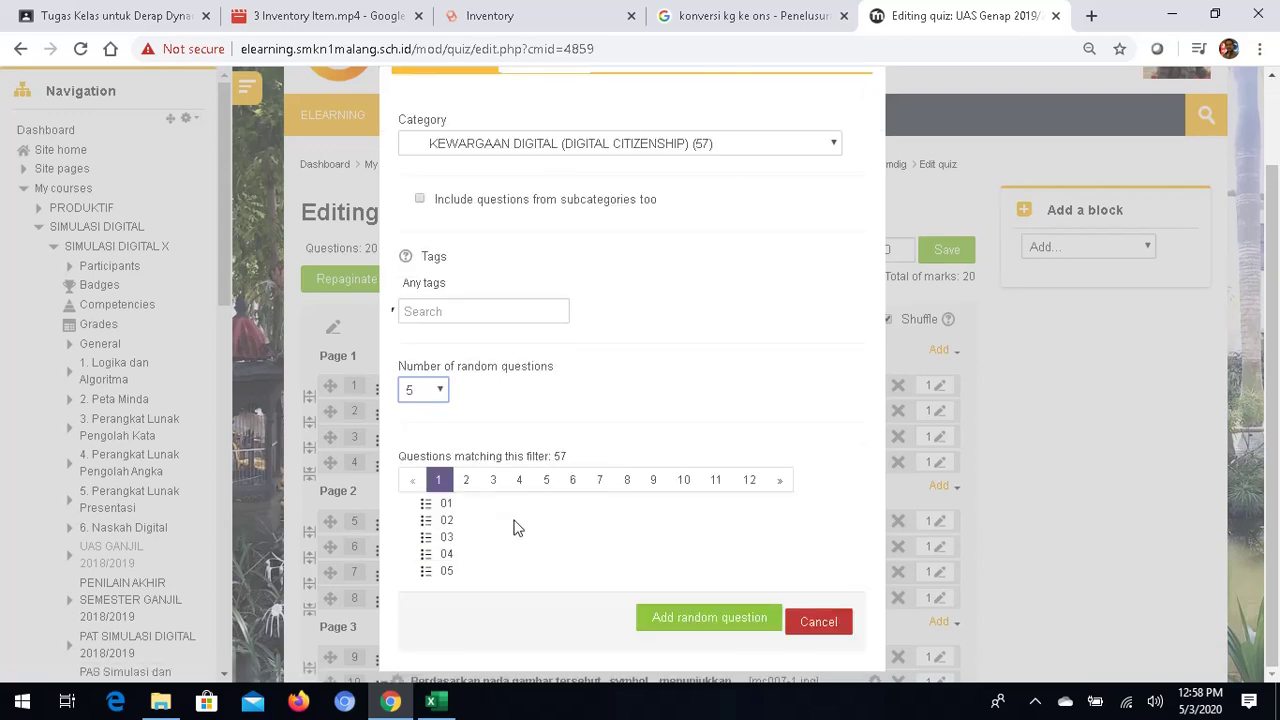
{"action": "left_click", "coordinate": [722, 619]}
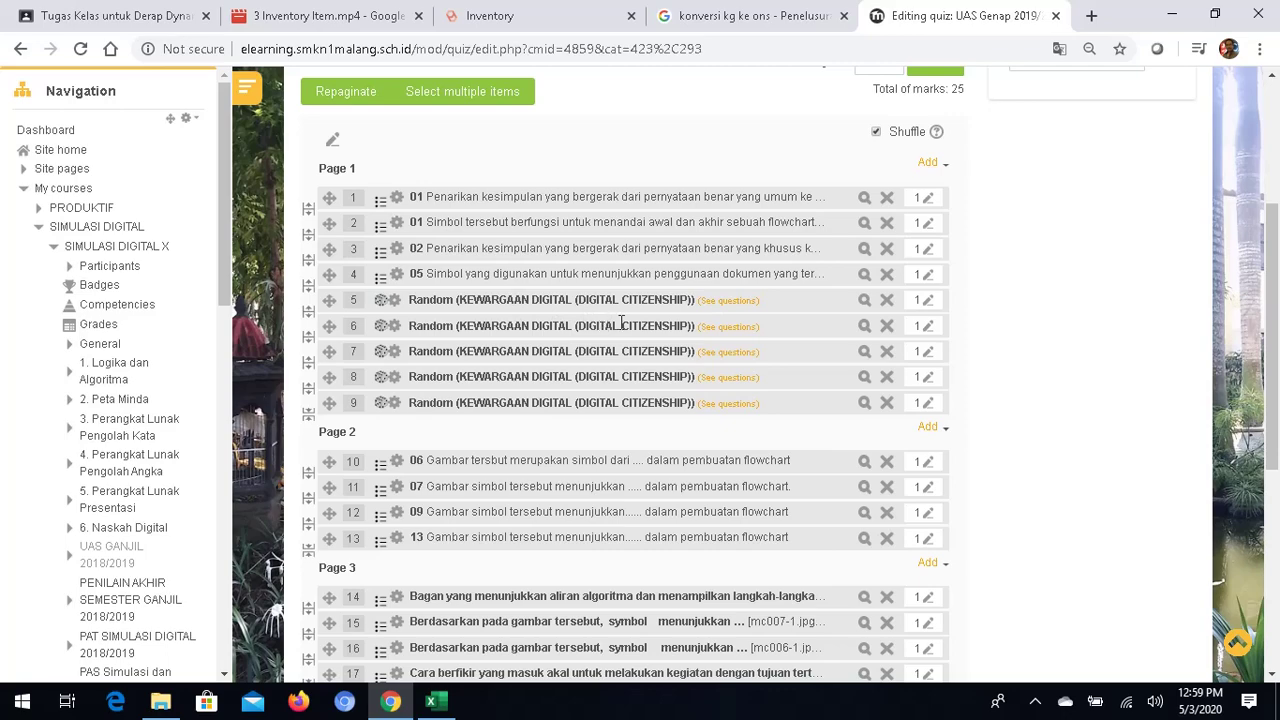
Open the Add menu below question 25 at the bottom of the quiz
{"action": "scroll", "coordinate": [758, 396], "scroll_direction": "down", "scroll_amount": 5}
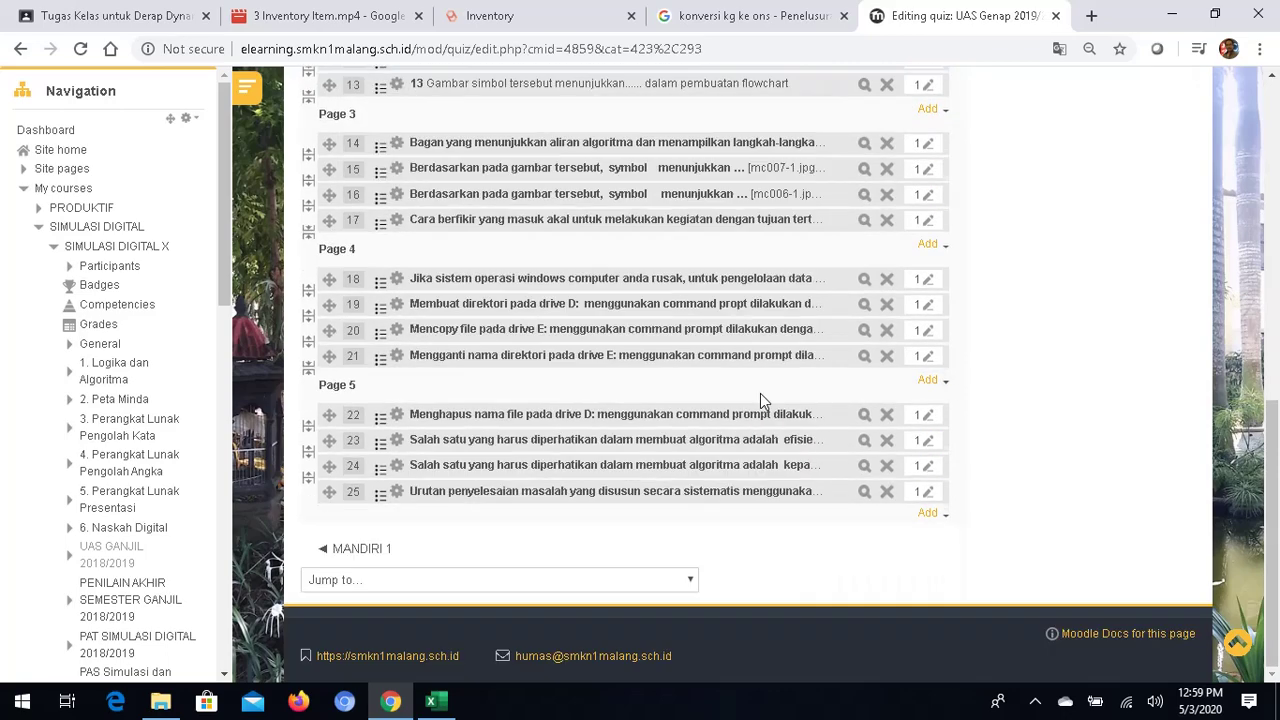
{"action": "scroll", "coordinate": [850, 420], "scroll_direction": "up", "scroll_amount": 8}
{"action": "scroll", "coordinate": [880, 410], "scroll_direction": "down", "scroll_amount": 4}
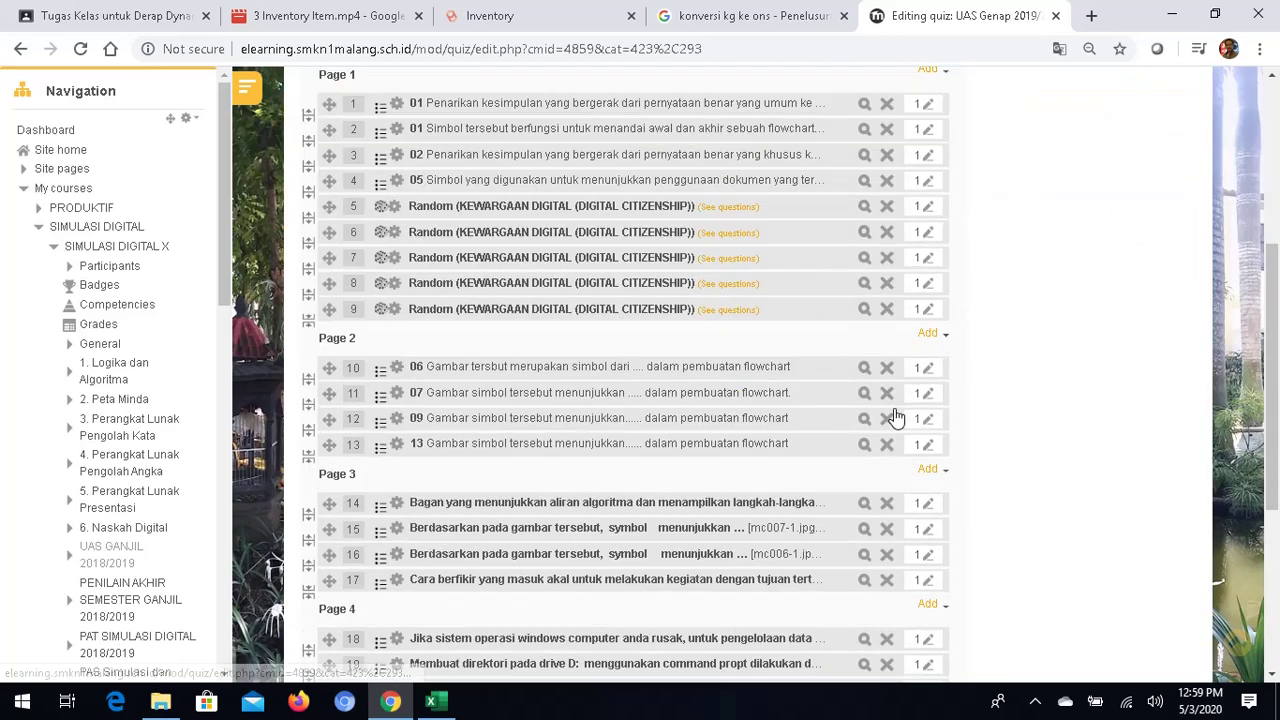
{"action": "scroll", "coordinate": [899, 379], "scroll_direction": "up", "scroll_amount": 2}
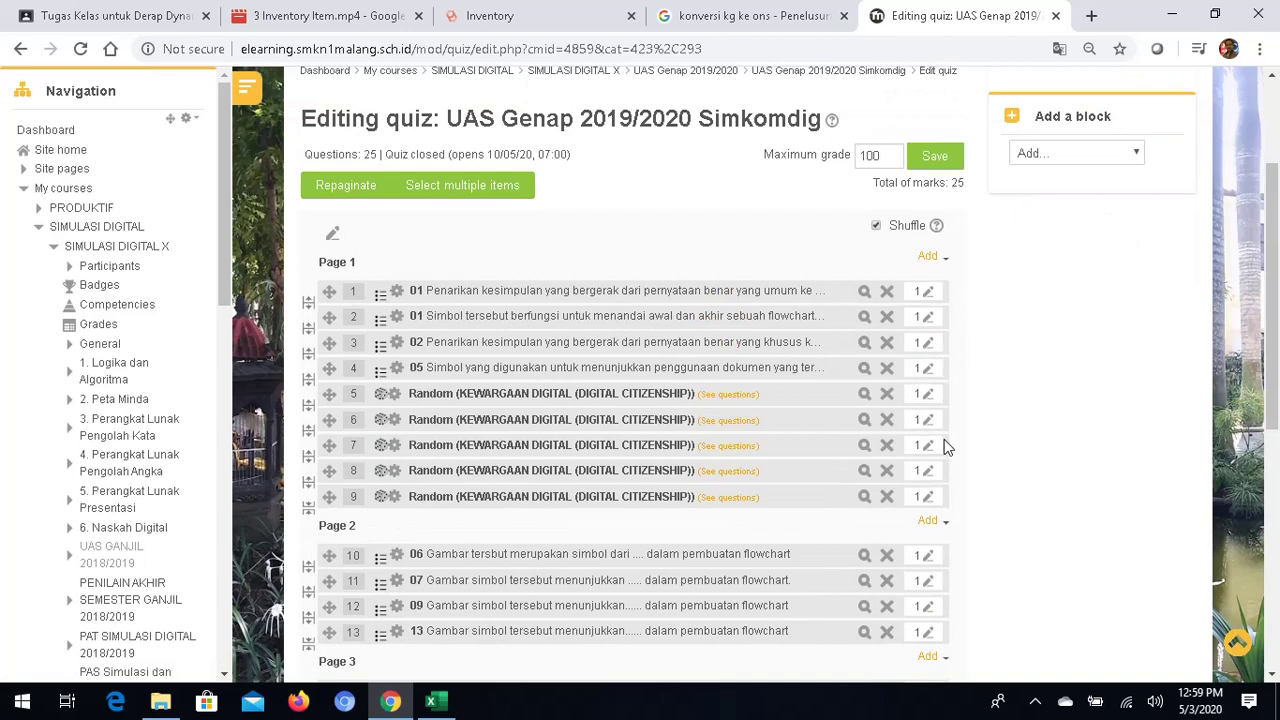
{"action": "scroll", "coordinate": [945, 530], "scroll_direction": "down", "scroll_amount": 4}
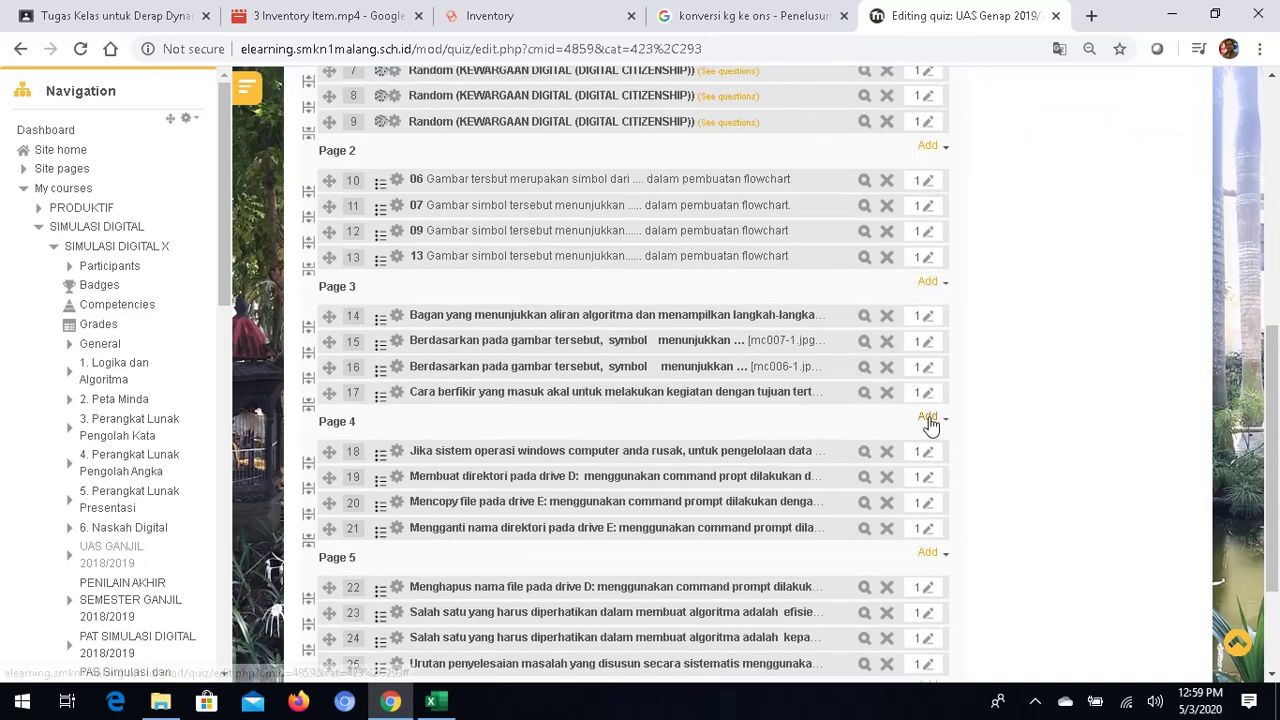
{"action": "scroll", "coordinate": [936, 440], "scroll_direction": "down", "scroll_amount": 2}
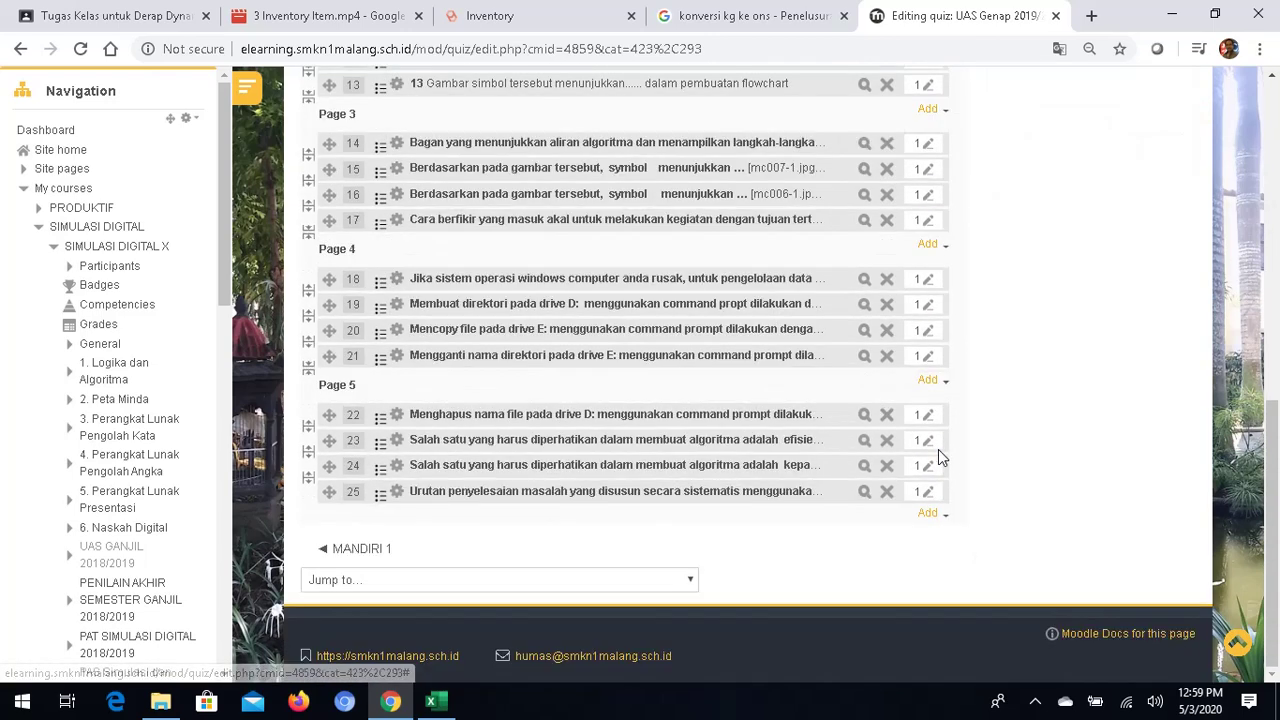
{"action": "left_click", "coordinate": [945, 516]}
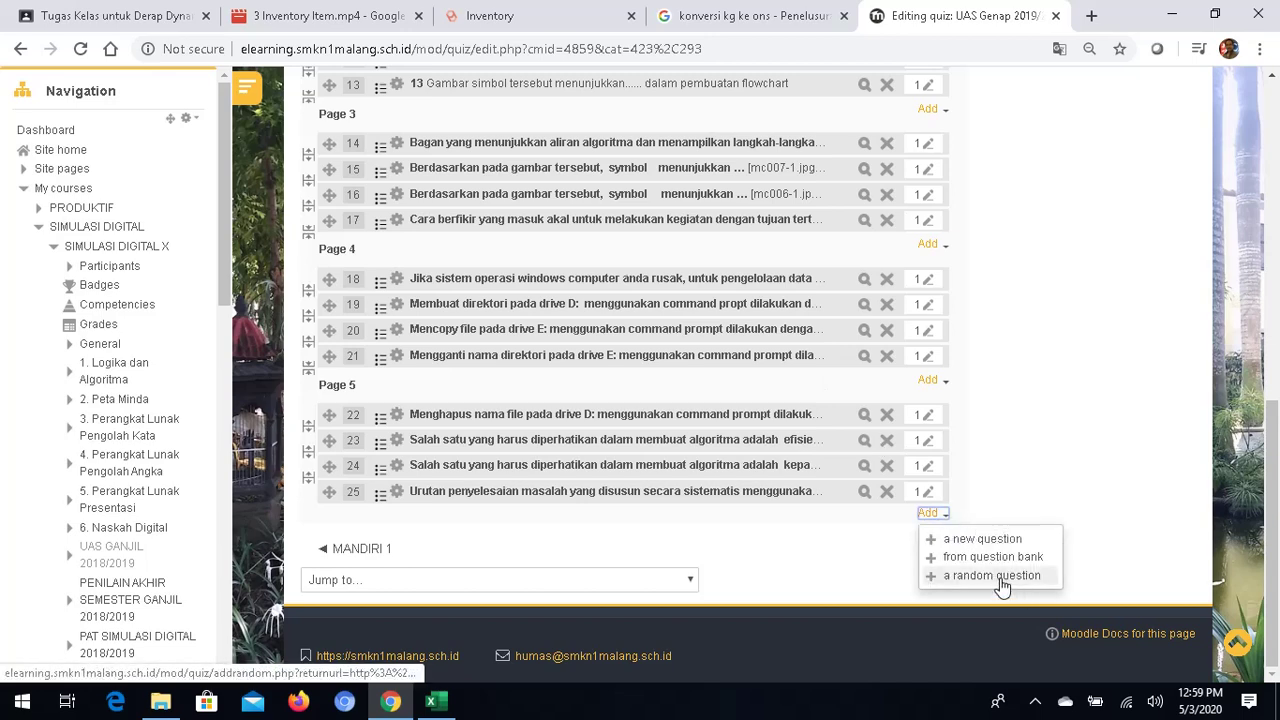
Append 5 random questions from category 'KD 7 : Membuat E-Book' to the quiz's end
{"action": "left_click", "coordinate": [1000, 578]}
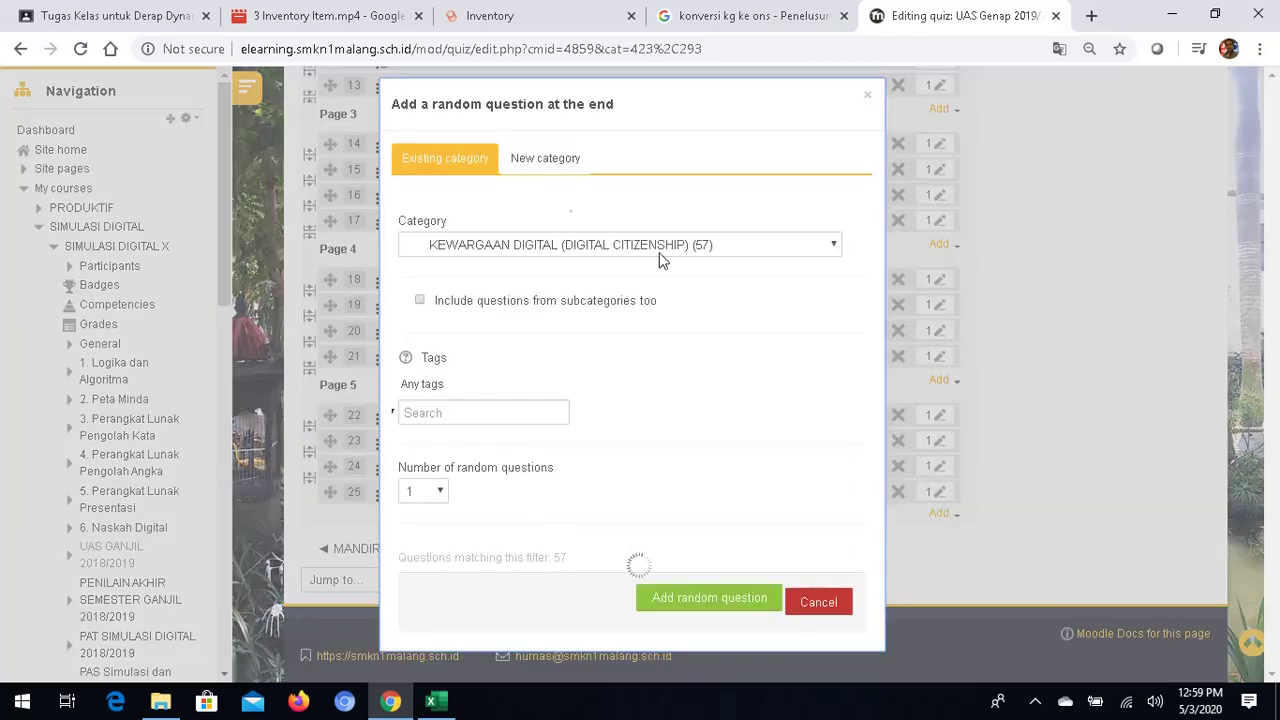
{"action": "left_click", "coordinate": [834, 250]}
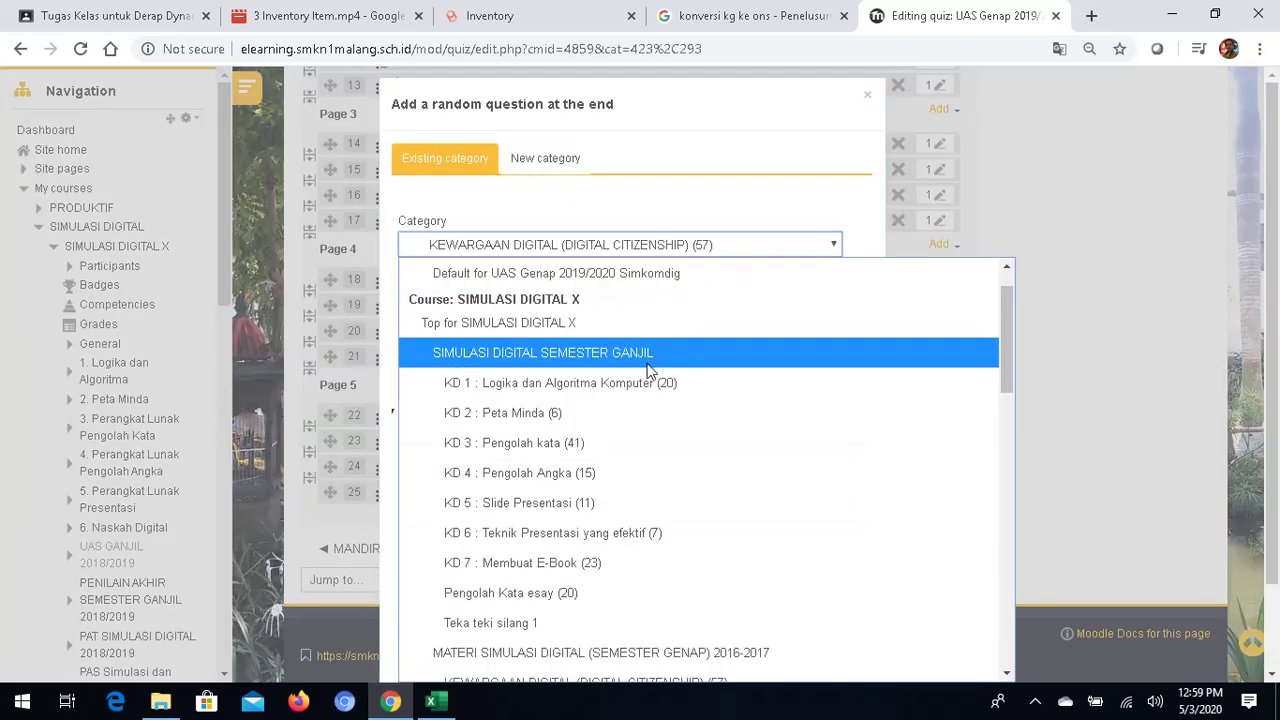
{"action": "scroll", "coordinate": [590, 470], "scroll_direction": "down", "scroll_amount": 12}
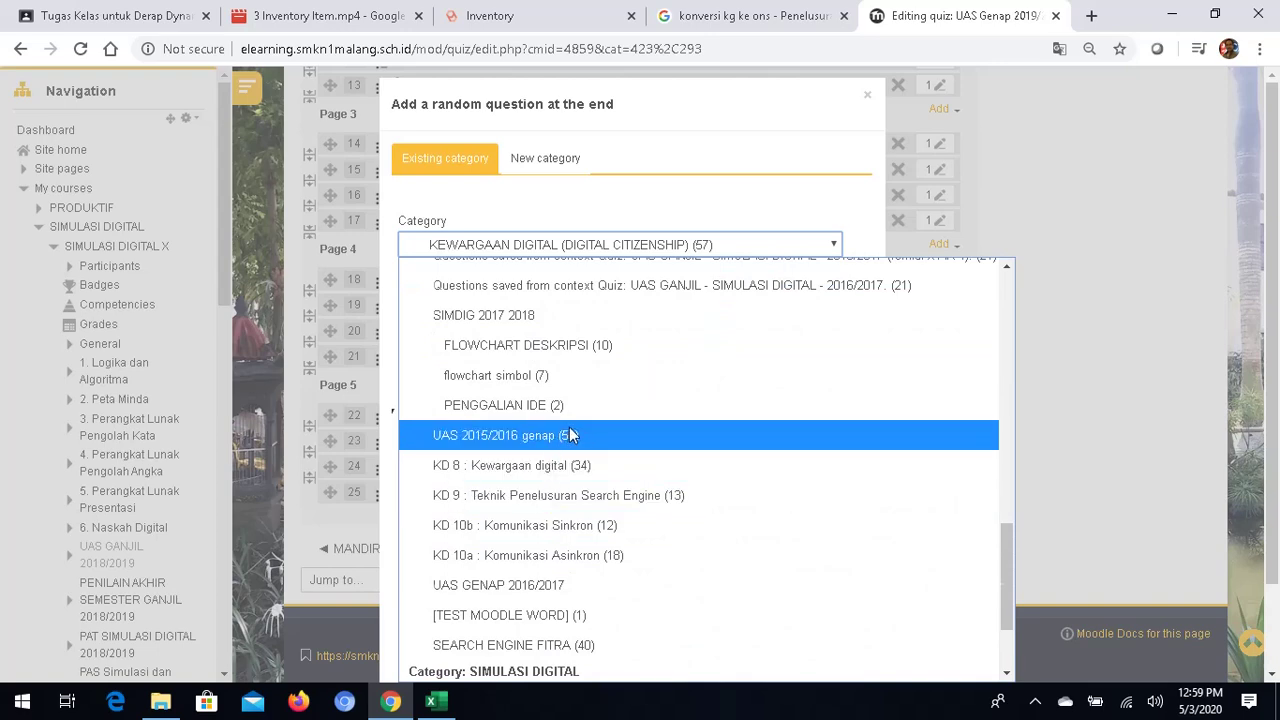
{"action": "scroll", "coordinate": [590, 420], "scroll_direction": "up", "scroll_amount": 7}
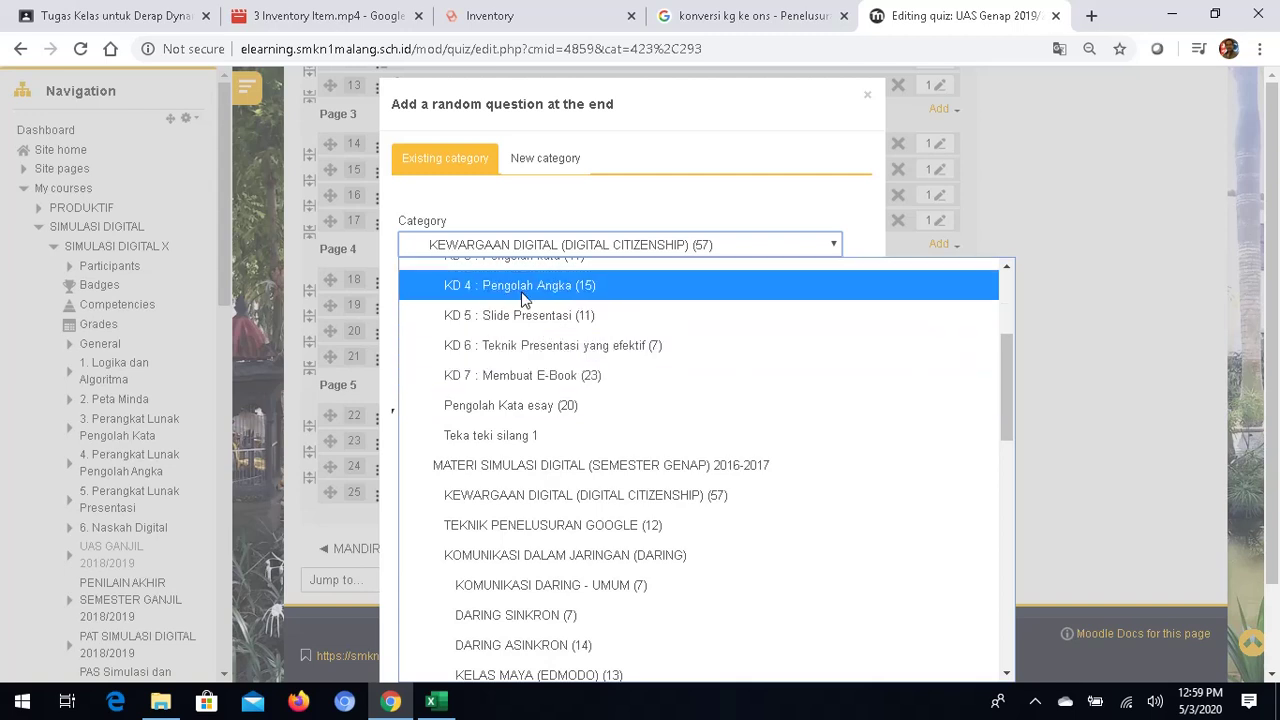
{"action": "left_click", "coordinate": [573, 376]}
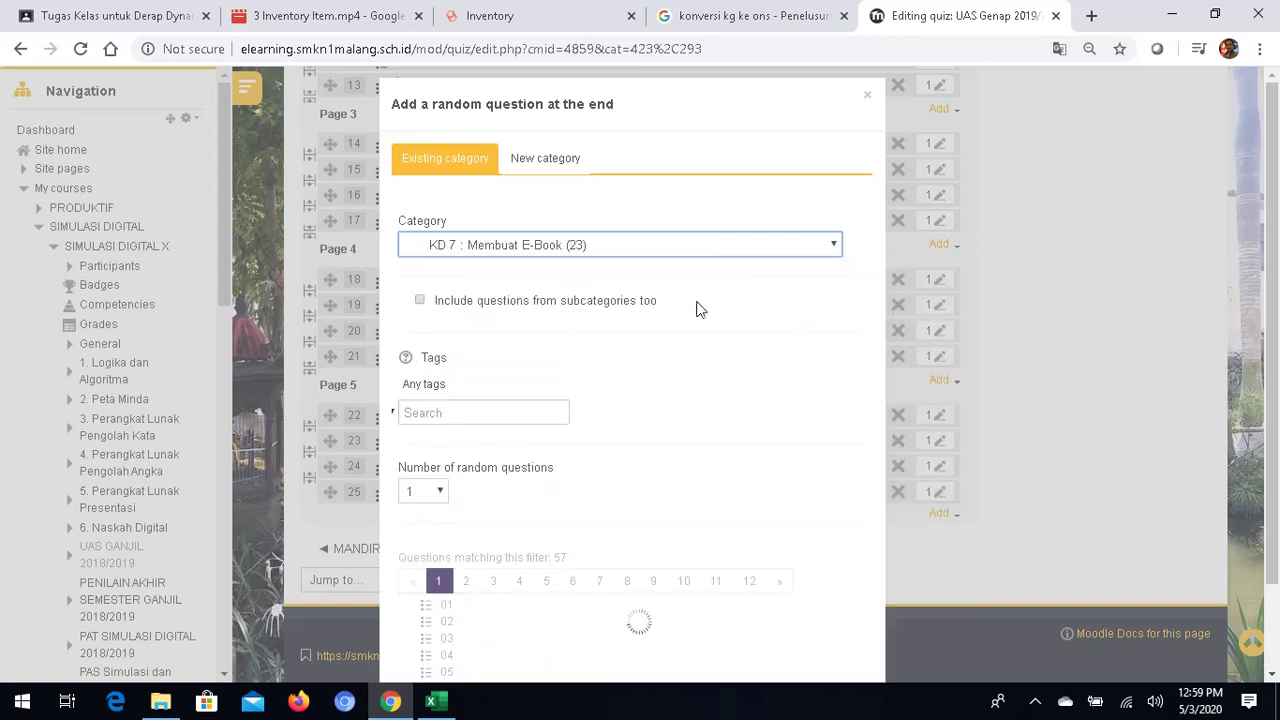
{"action": "left_click", "coordinate": [443, 494]}
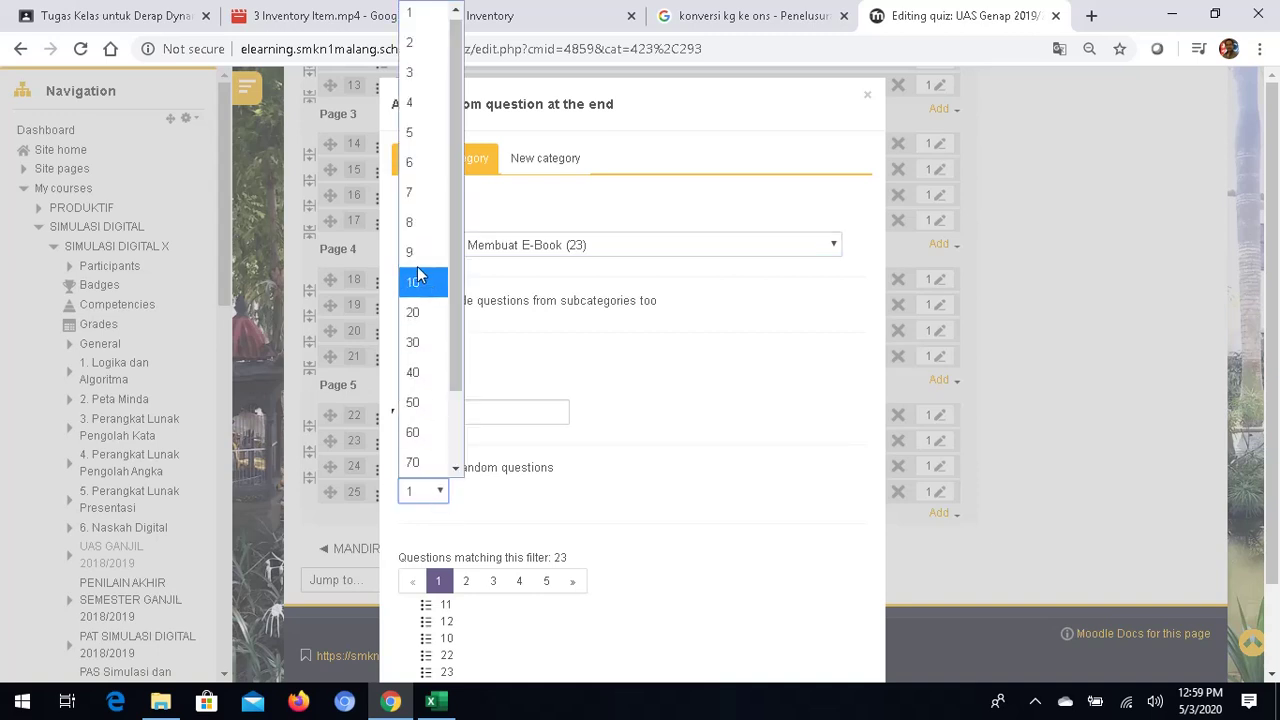
{"action": "left_click", "coordinate": [421, 137]}
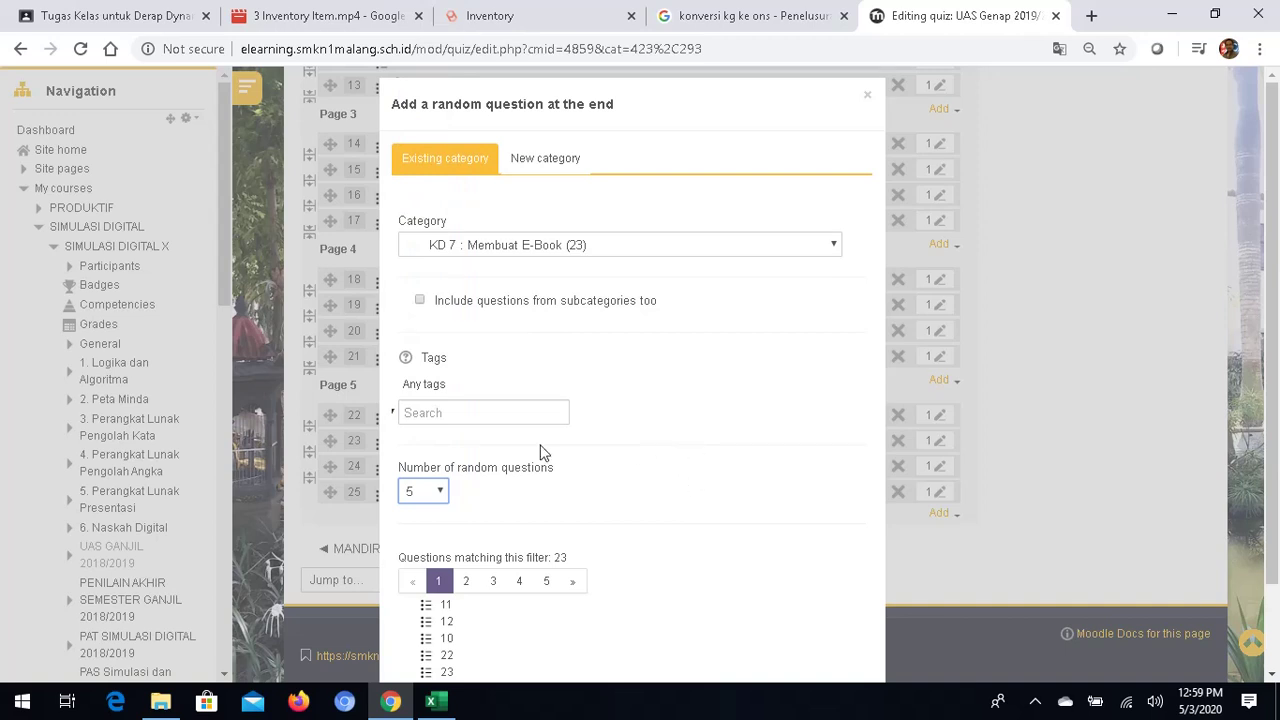
{"action": "scroll", "coordinate": [723, 388], "scroll_direction": "down", "scroll_amount": 2}
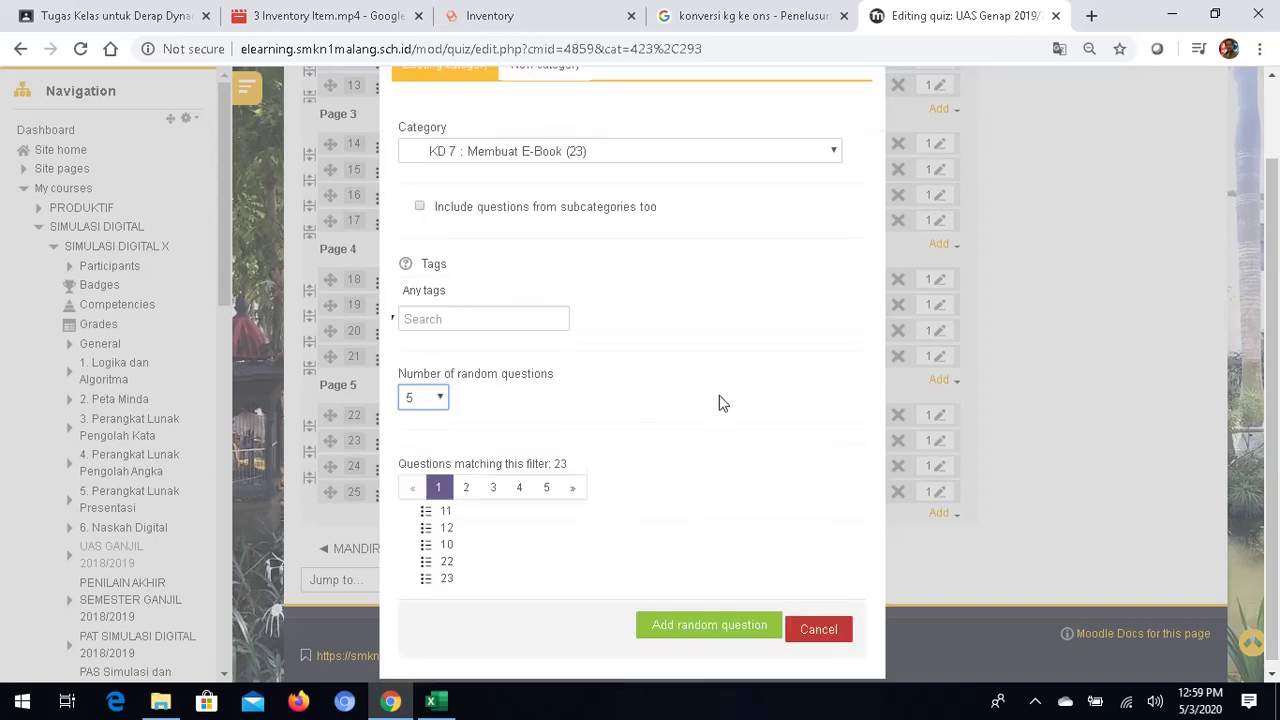
{"action": "left_click", "coordinate": [722, 622]}
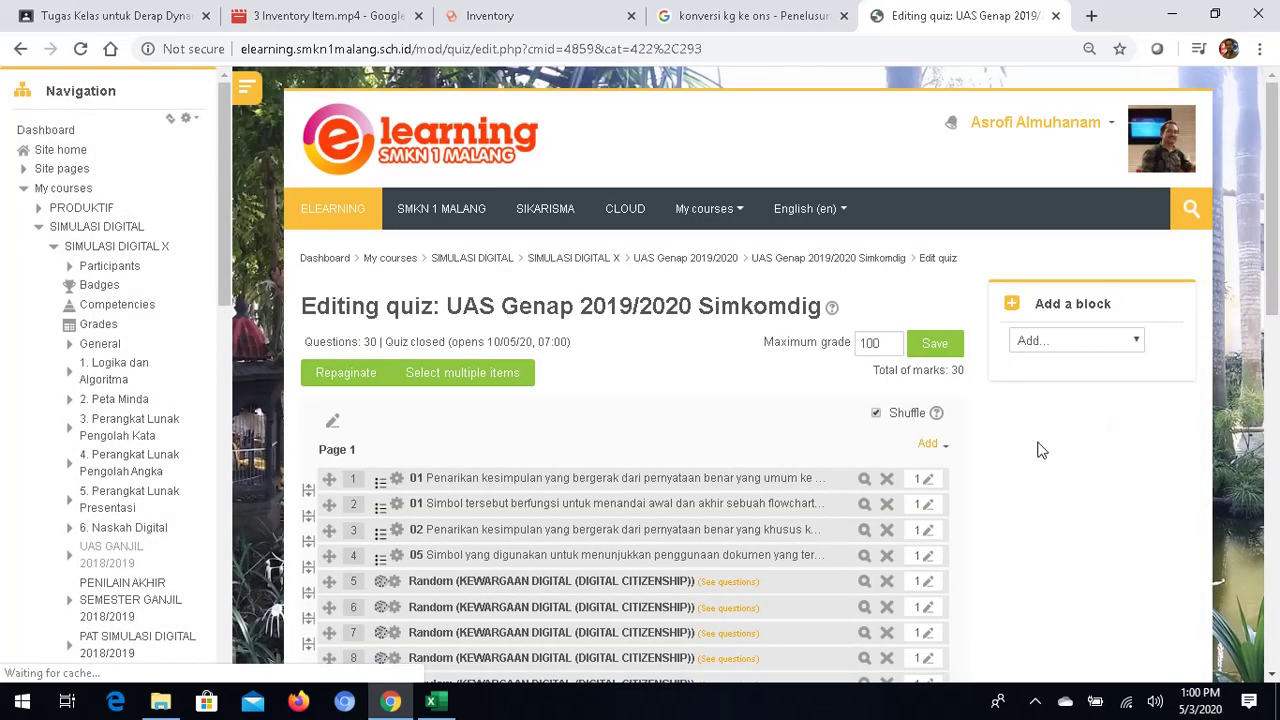
{"action": "scroll", "coordinate": [800, 490], "scroll_direction": "down", "scroll_amount": 10}
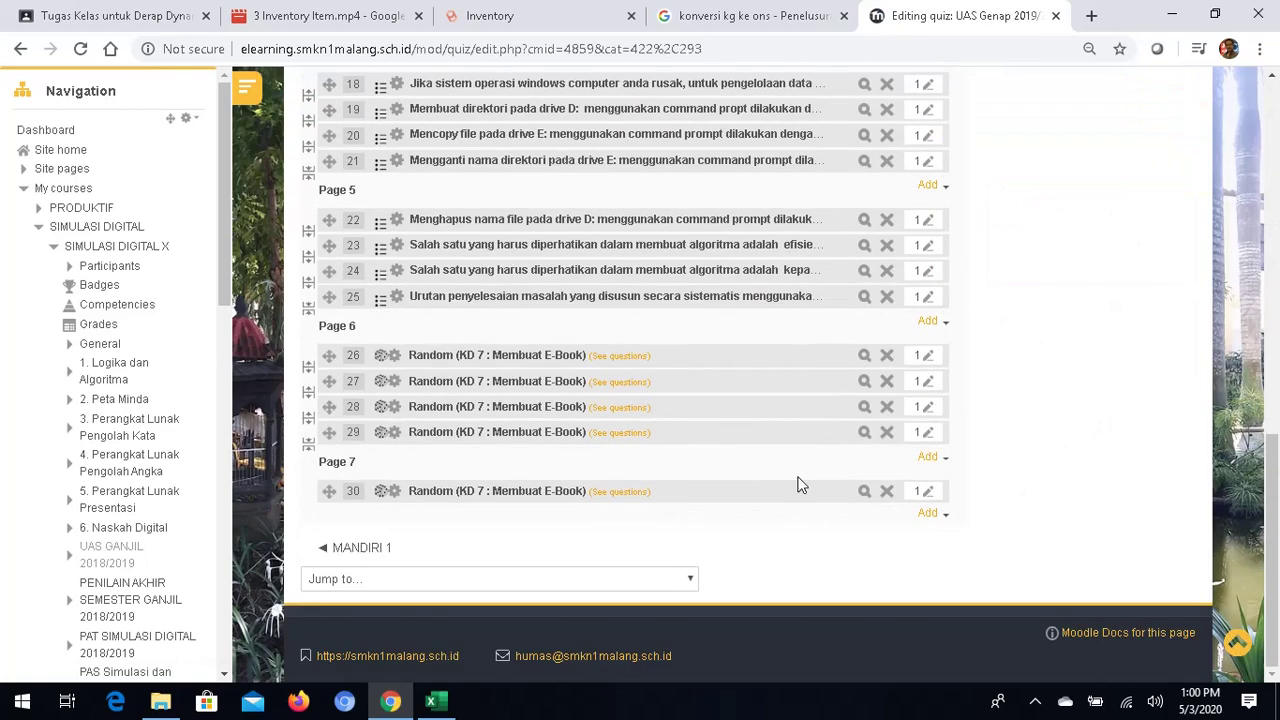
{"action": "scroll", "coordinate": [845, 432], "scroll_direction": "up", "scroll_amount": 6}
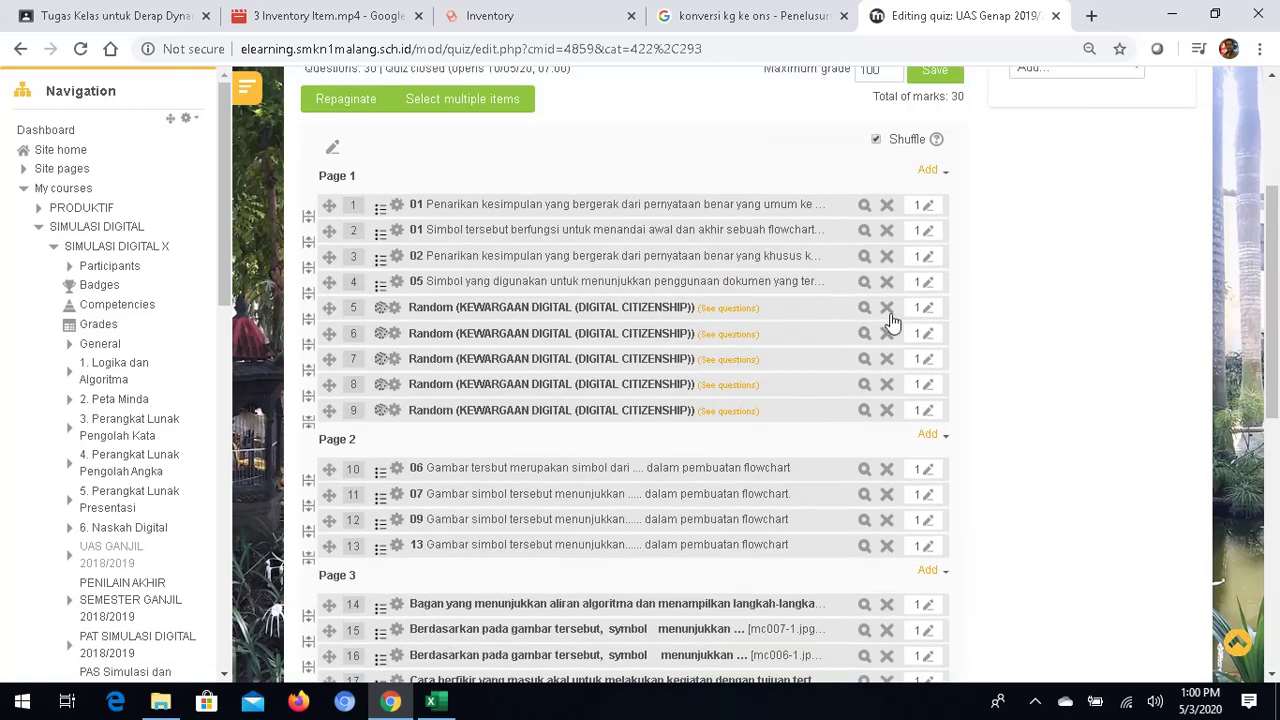
{"action": "scroll", "coordinate": [892, 320], "scroll_direction": "up", "scroll_amount": 1}
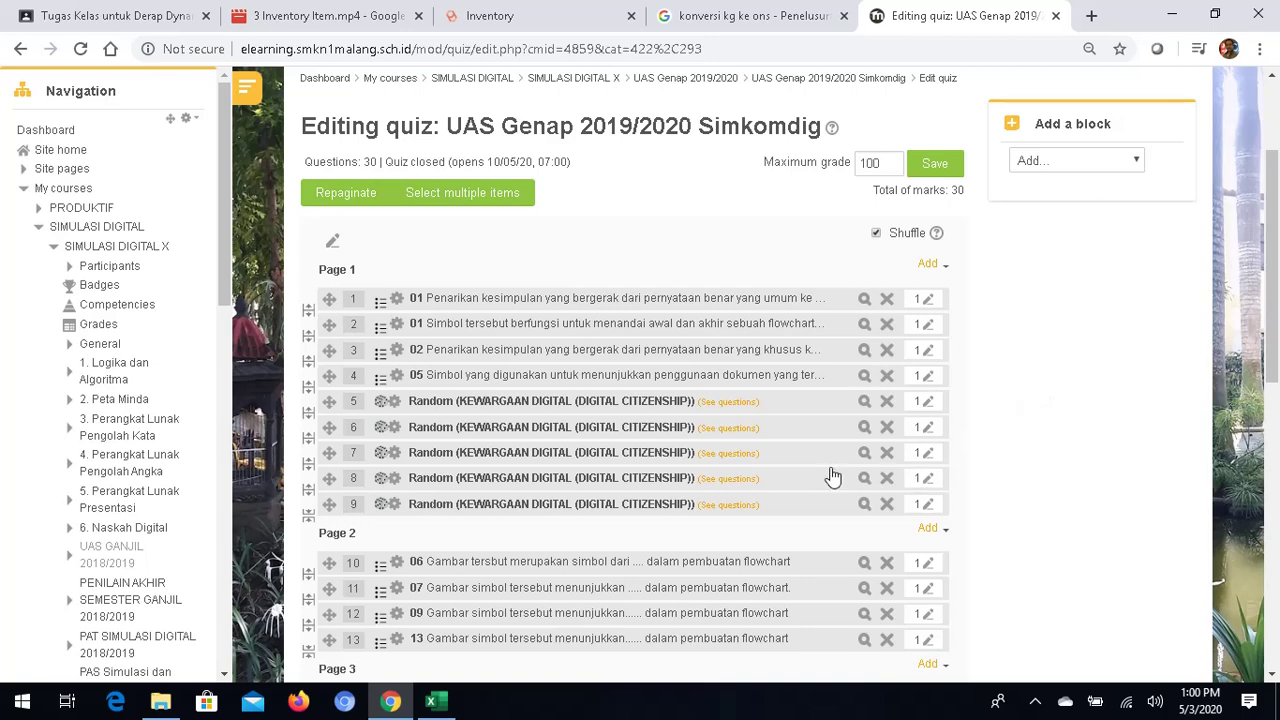
{"action": "scroll", "coordinate": [810, 485], "scroll_direction": "down", "scroll_amount": 3}
{"action": "scroll", "coordinate": [810, 493], "scroll_direction": "down", "scroll_amount": 5}
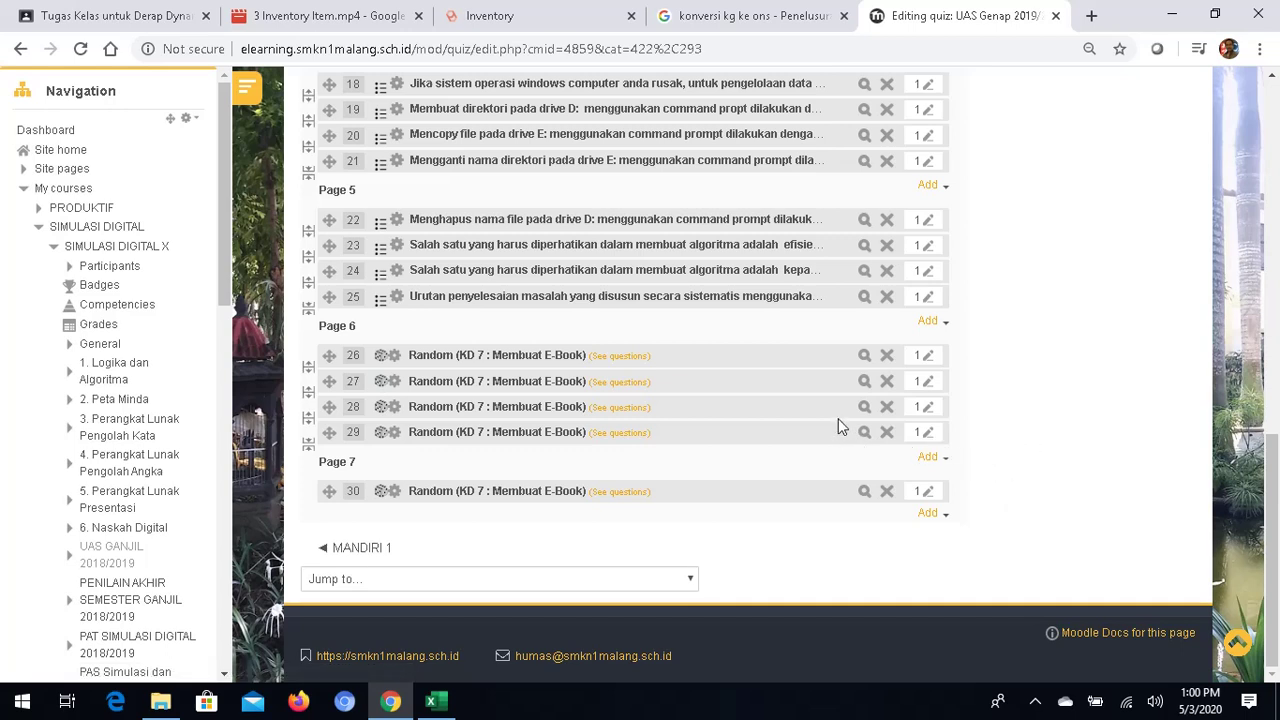
{"action": "scroll", "coordinate": [843, 440], "scroll_direction": "up", "scroll_amount": 6}
{"action": "scroll", "coordinate": [840, 435], "scroll_direction": "up", "scroll_amount": 2}
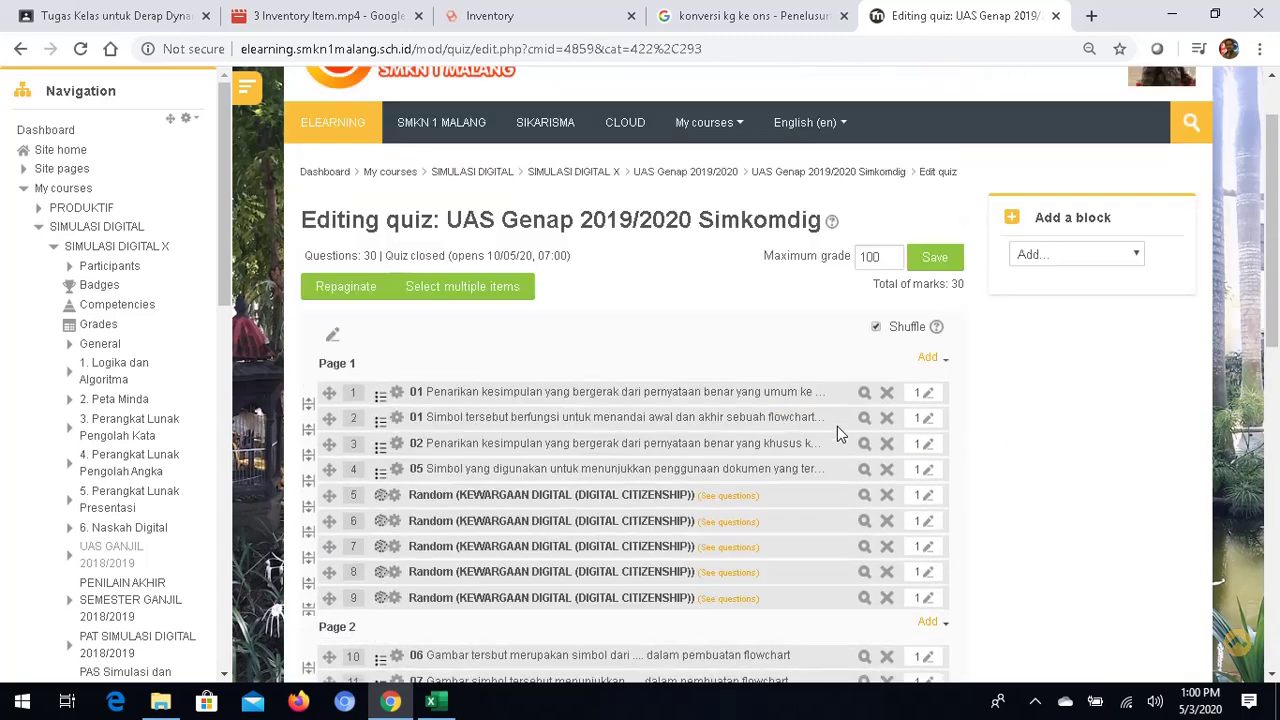